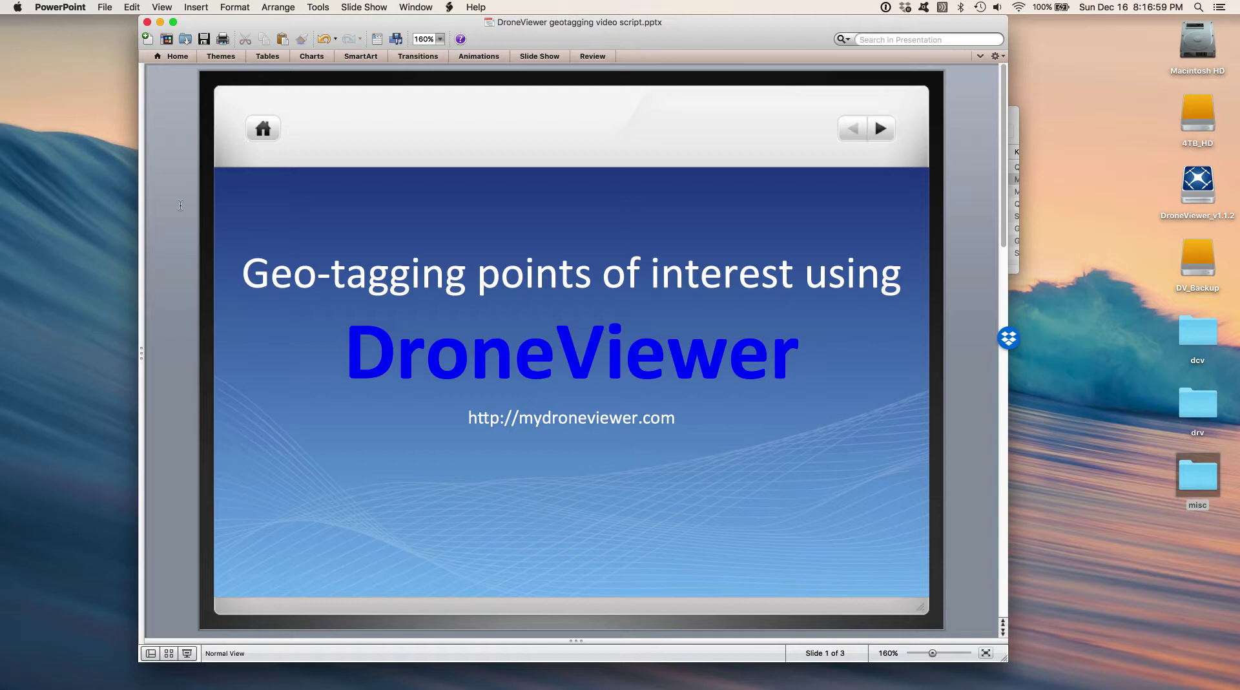
# - Advance the presentation to slide 2, listing geo-relevant UAV applications
pyautogui.press('pagedown')
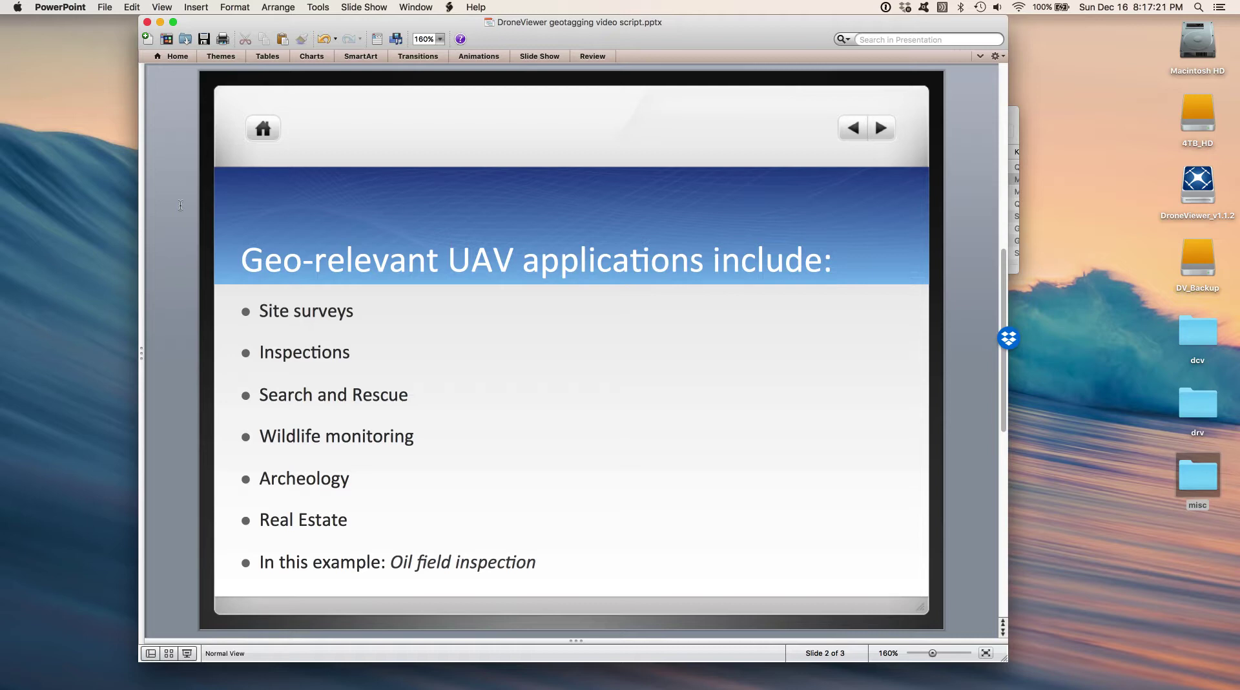
# - Show slide 3 on pump jack inspection, then hide PowerPoint to reveal Finder
pyautogui.press('pagedown')
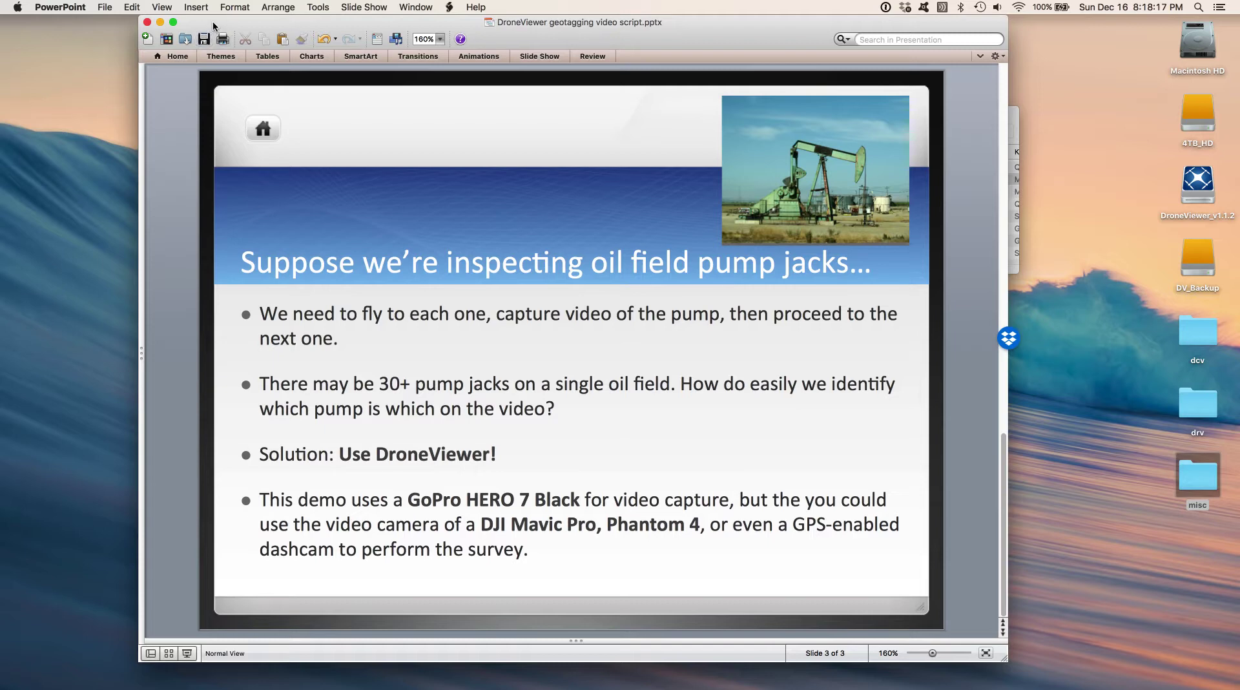
pyautogui.press('super+h')
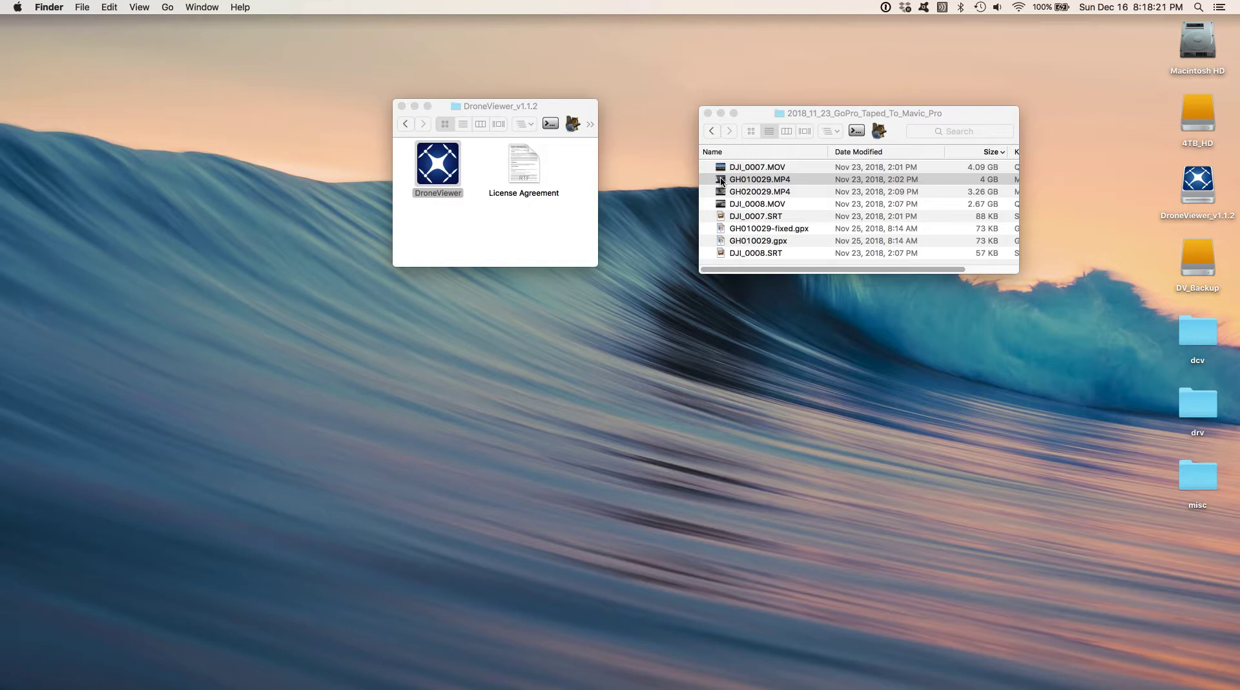
# - Play GH010029.MP4 in QuickTime, skipping ahead past 02:11 toward the pump jack site
pyautogui.doubleClick(722, 180)
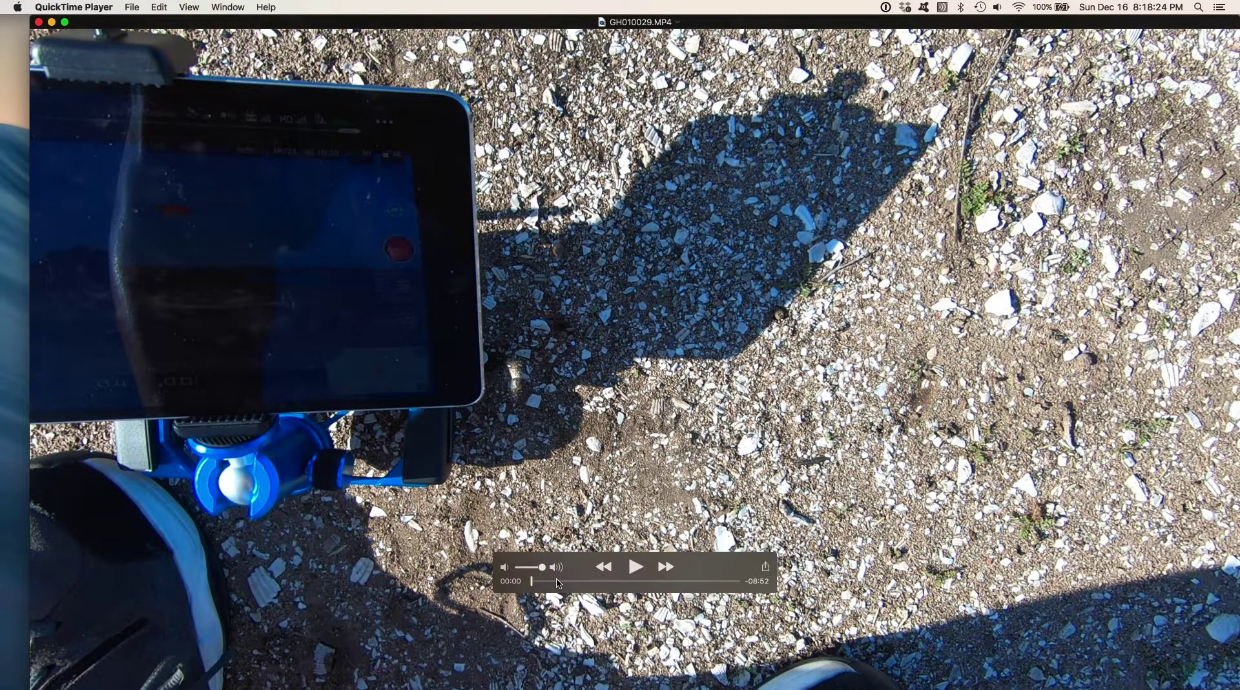
pyautogui.click(557, 580)
pyautogui.press('space')
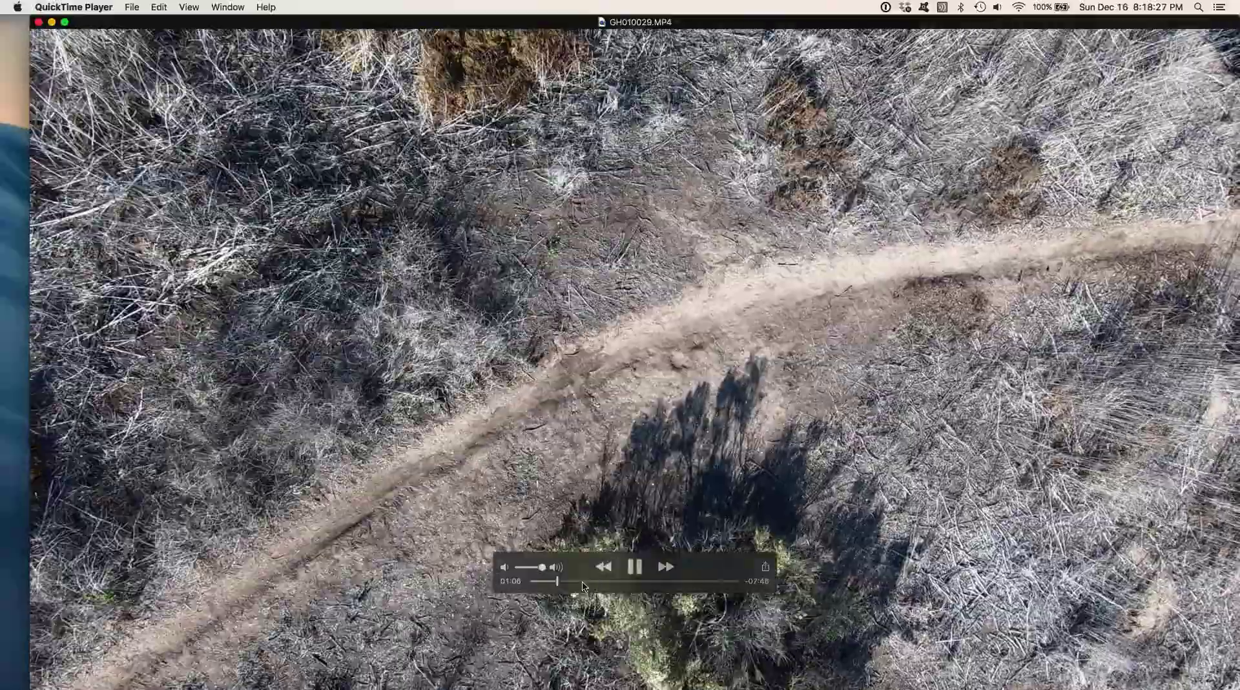
pyautogui.click(583, 582)
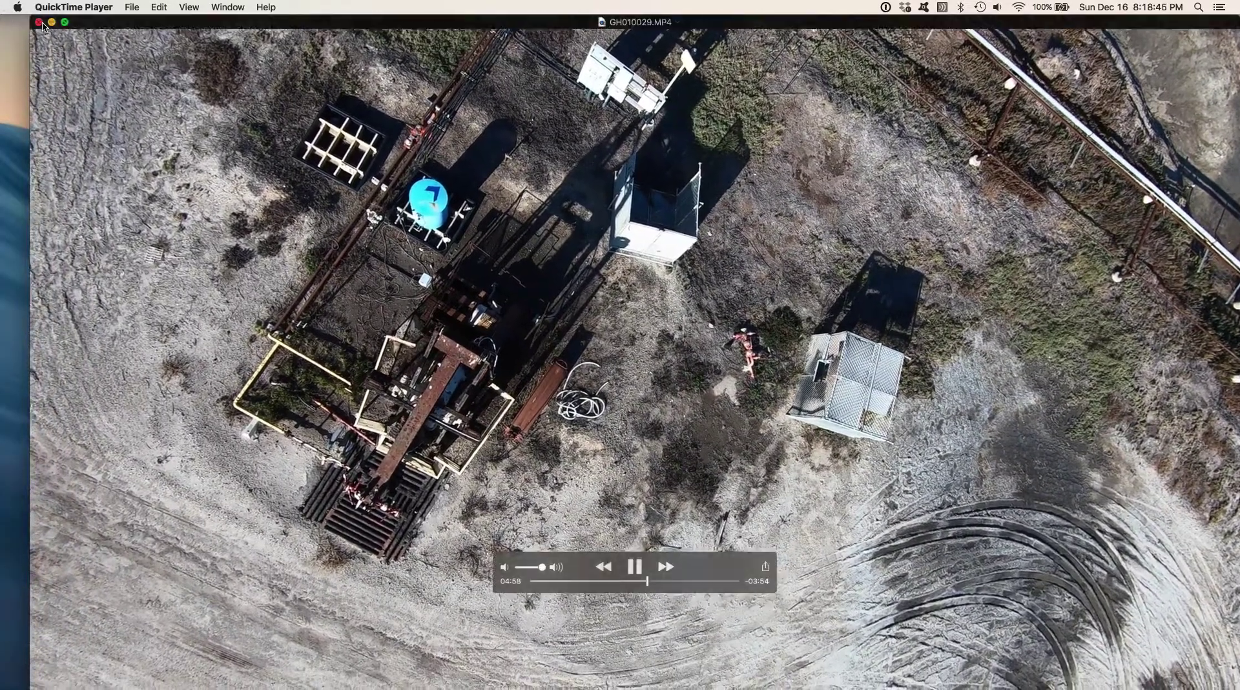
# - Close the QuickTime video window and launch DroneViewer
pyautogui.click(39, 22)
pyautogui.click(388, 299)
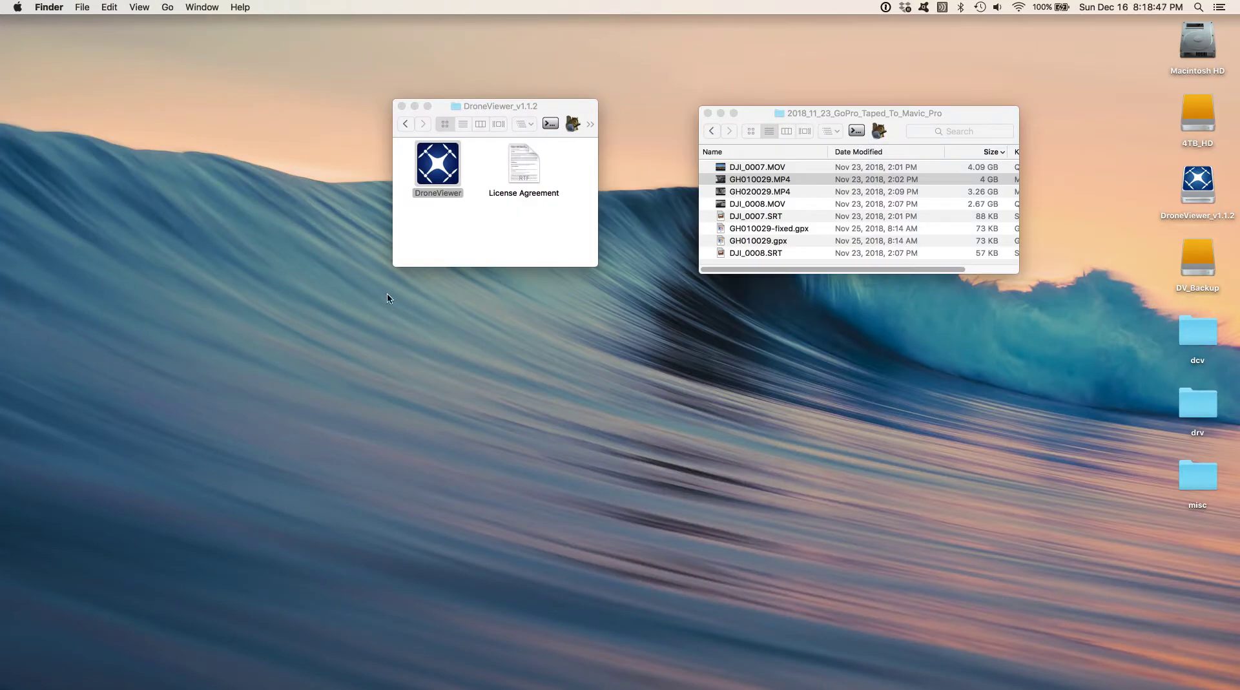
pyautogui.doubleClick(435, 166)
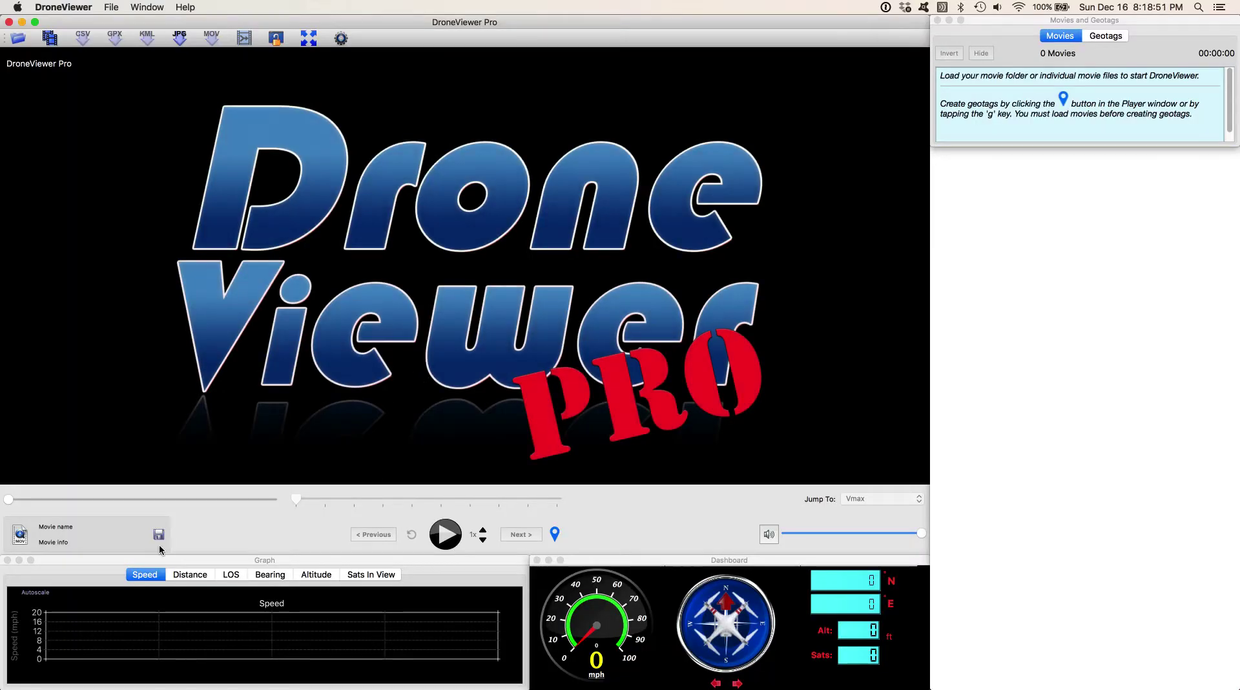
# - Drag GH010029.MP4 and GH020029.MP4 from Finder into DroneViewer
pyautogui.click(31, 675)
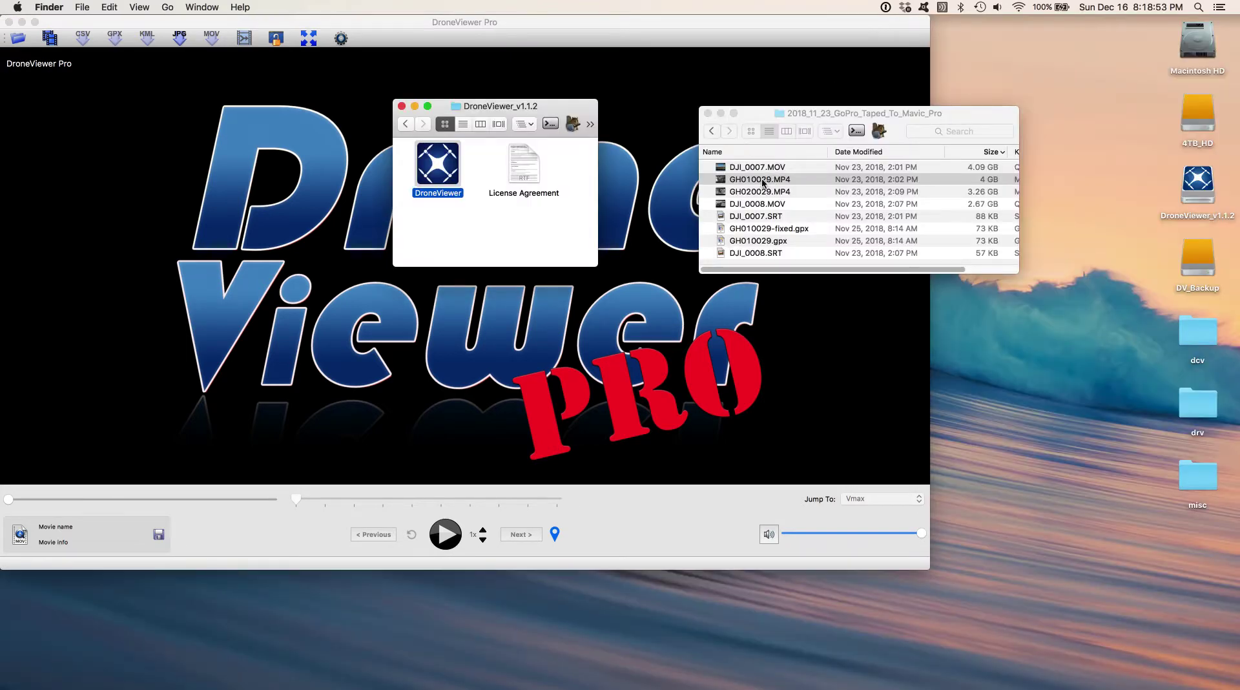
pyautogui.click(748, 180)
pyautogui.keyDown('shift'); pyautogui.click(722, 194); pyautogui.keyUp('shift')
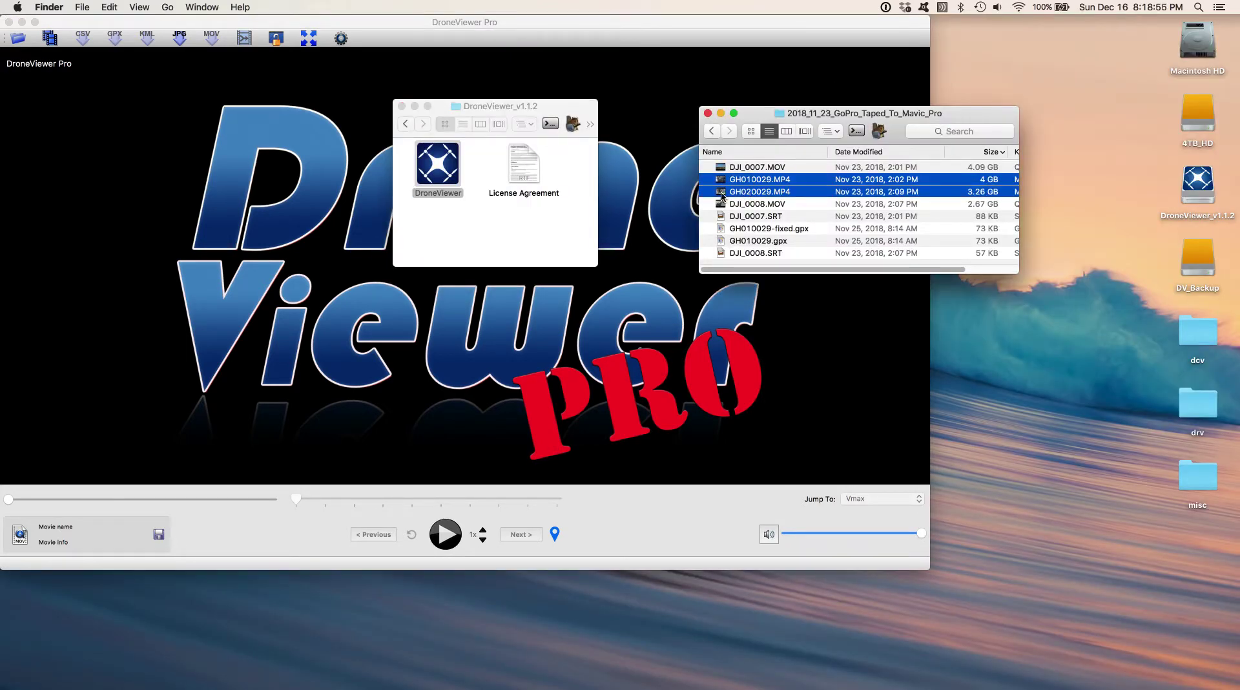
pyautogui.moveTo(220, 387); pyautogui.dragTo(226, 391)
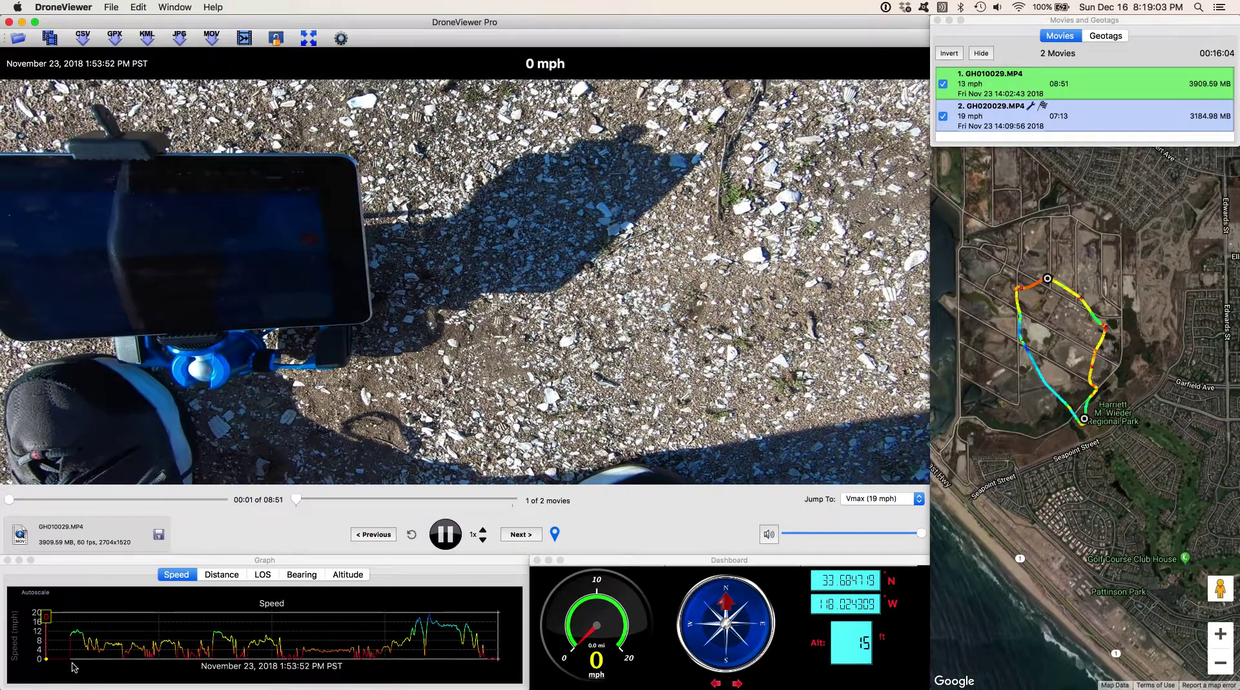
# - Zoom the map out to the whole route, then in on the takeoff marker
pyautogui.scroll(5, 1098, 420)
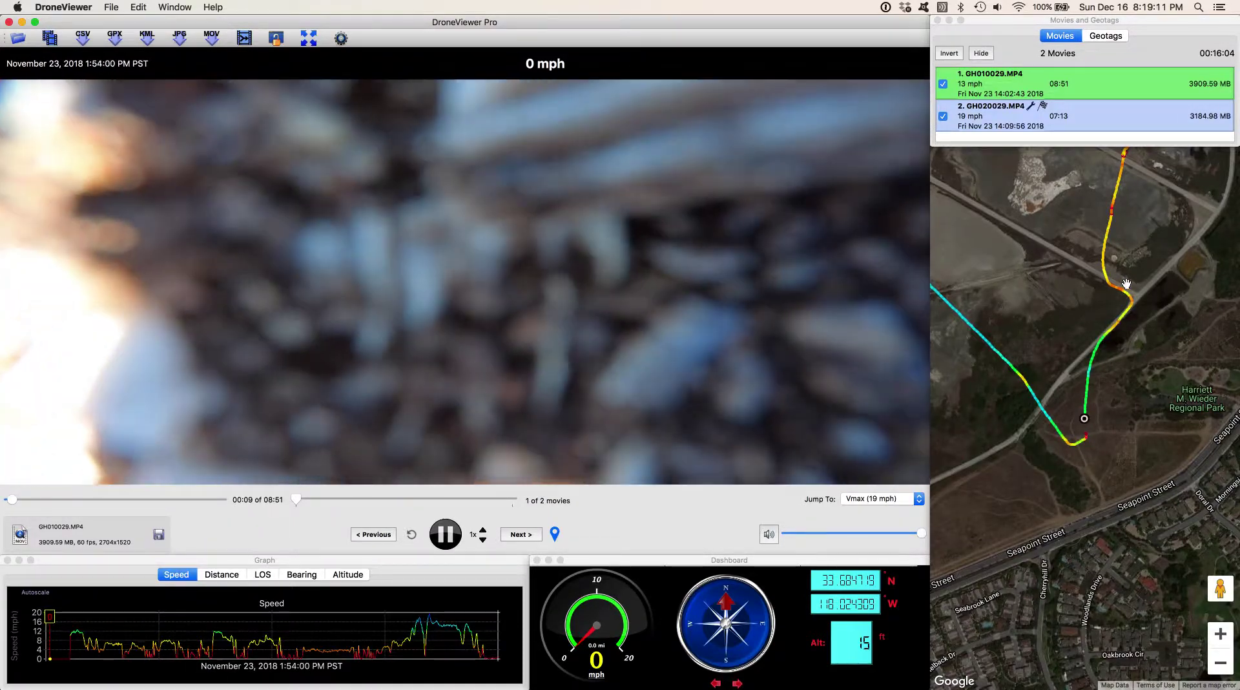
pyautogui.scroll(-5, 1056, 329)
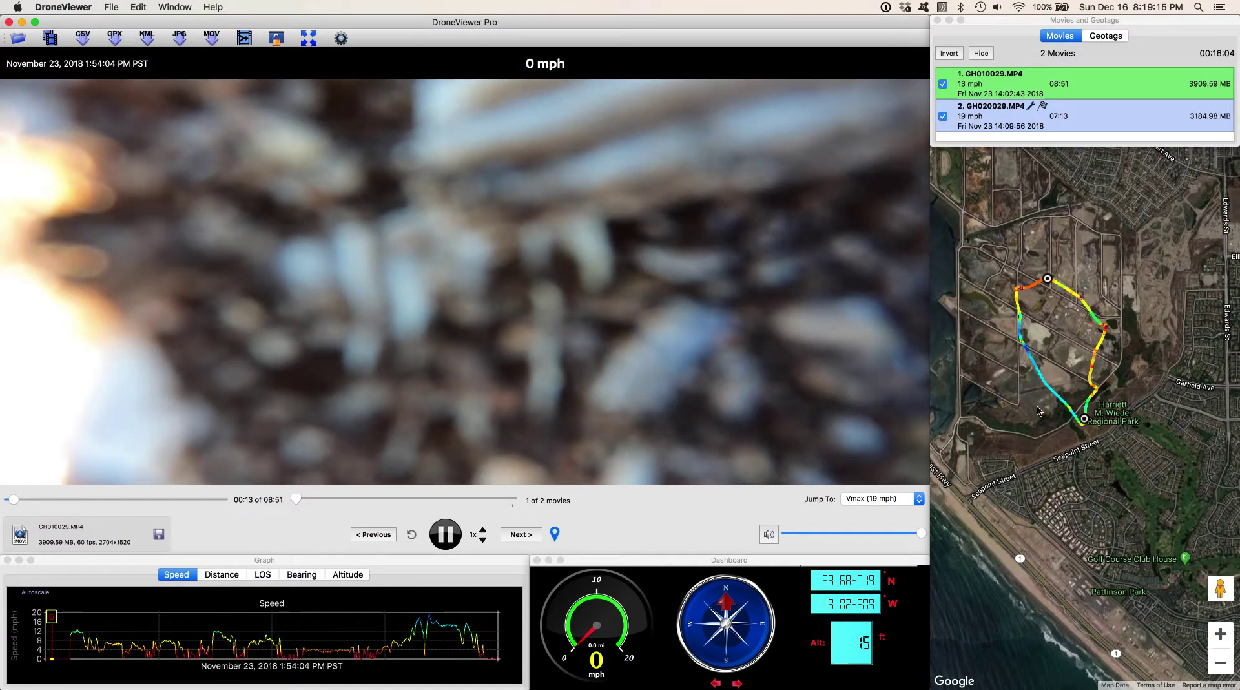
pyautogui.scroll(2, 1090, 389)
pyautogui.scroll(3, 1090, 388)
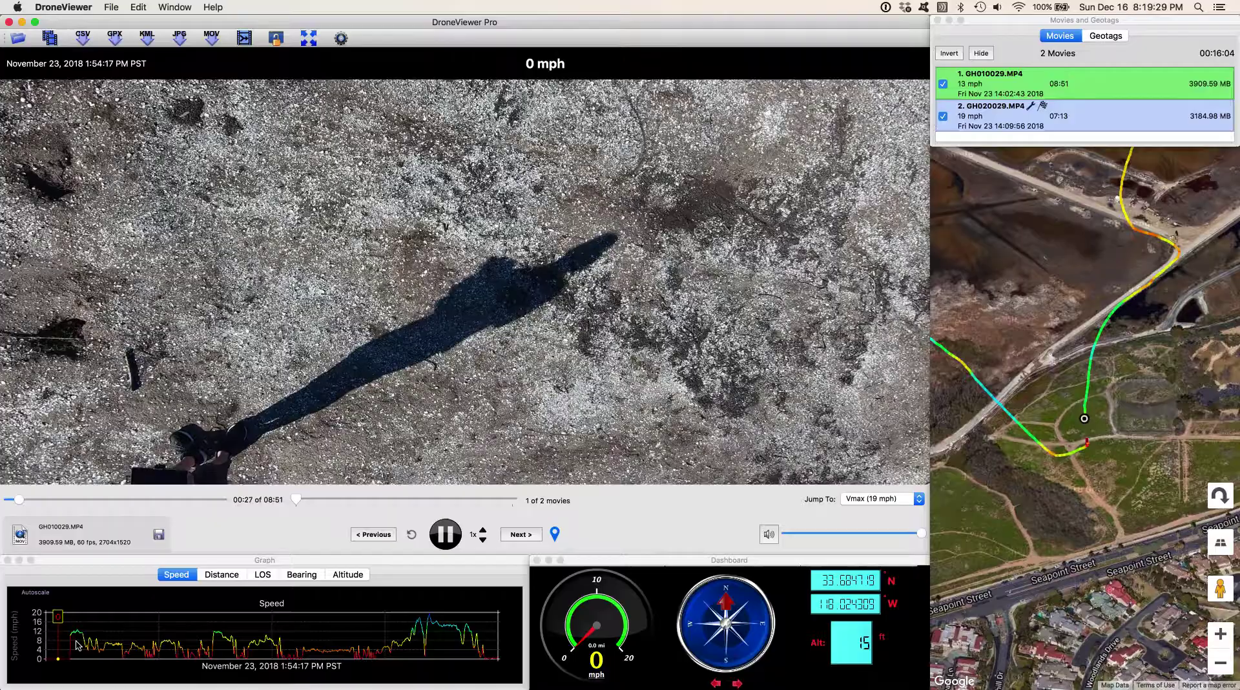
# - Seek GH010029.MP4 via speed graph, timeline and map route to the pump jack at 03:57
pyautogui.click(77, 644)
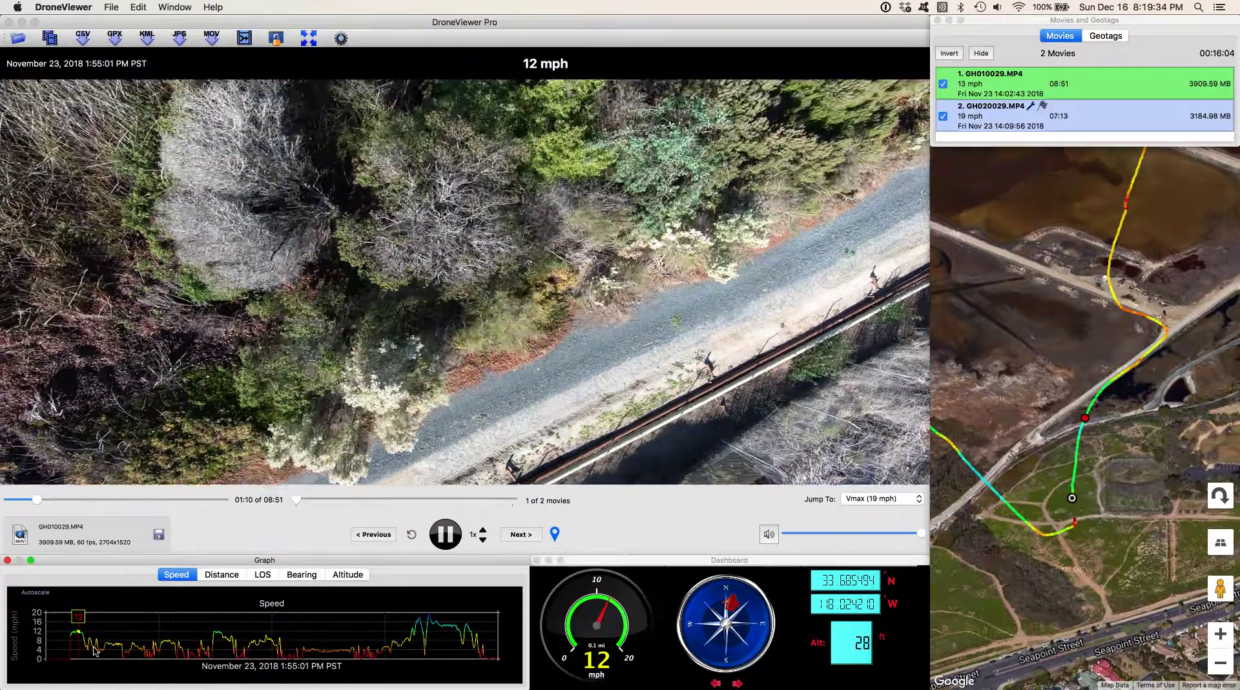
pyautogui.click(146, 653)
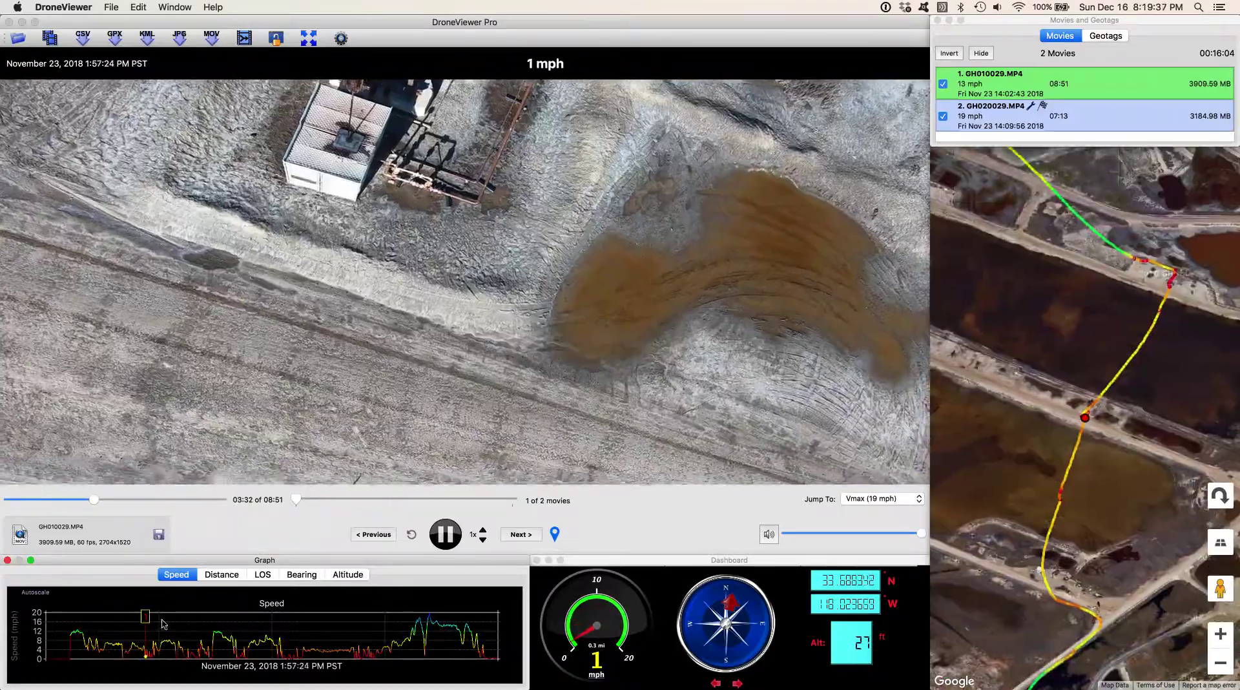
pyautogui.moveTo(95, 504)
pyautogui.mouseDown()
pyautogui.moveTo(161, 503)
pyautogui.moveTo(80, 500)
pyautogui.mouseUp()
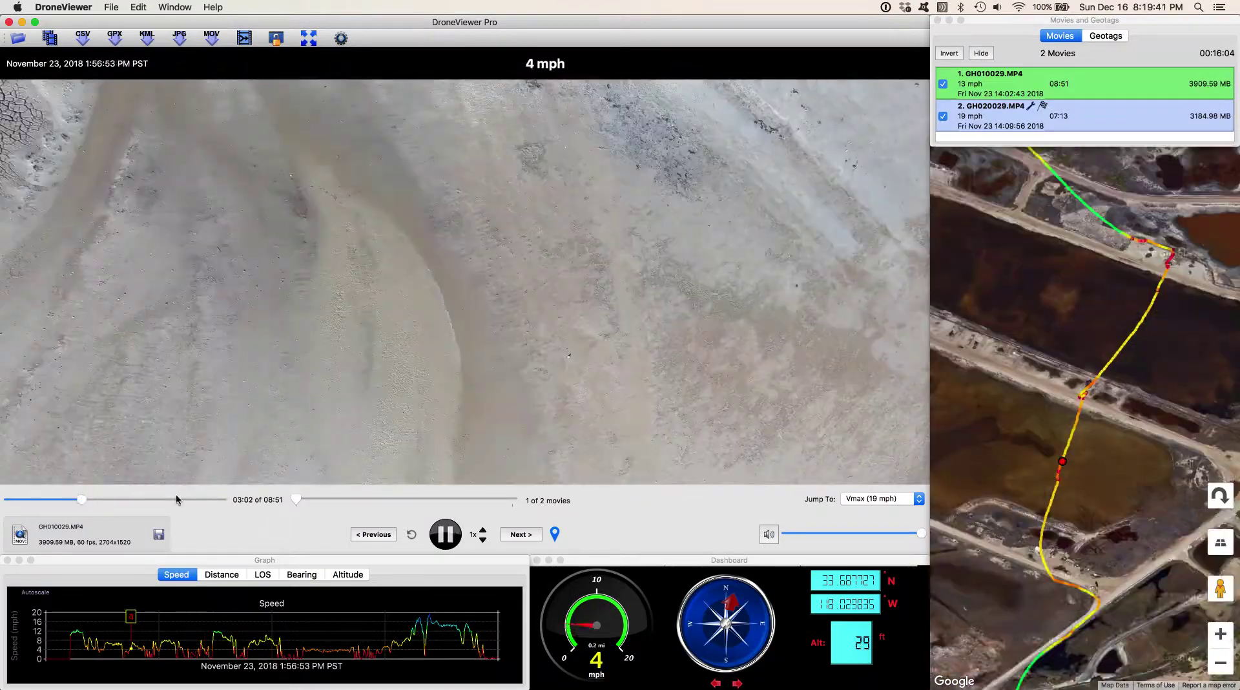
pyautogui.scroll(-5, 1109, 450)
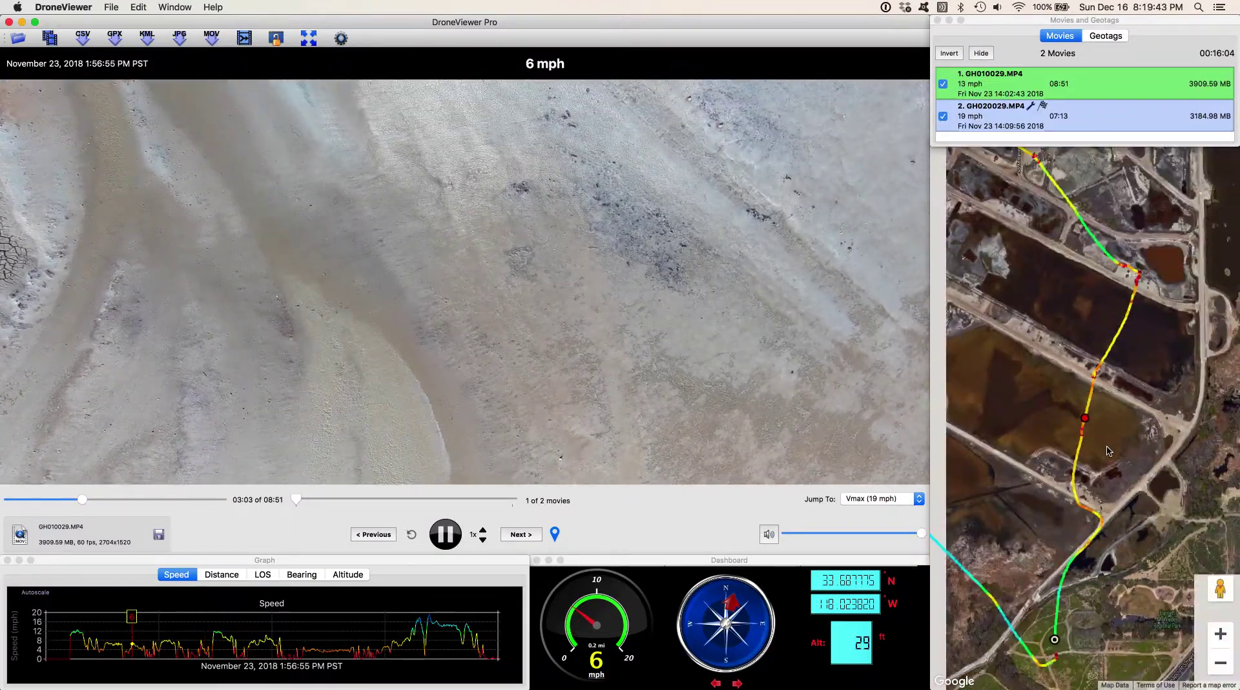
pyautogui.scroll(5, 1106, 450)
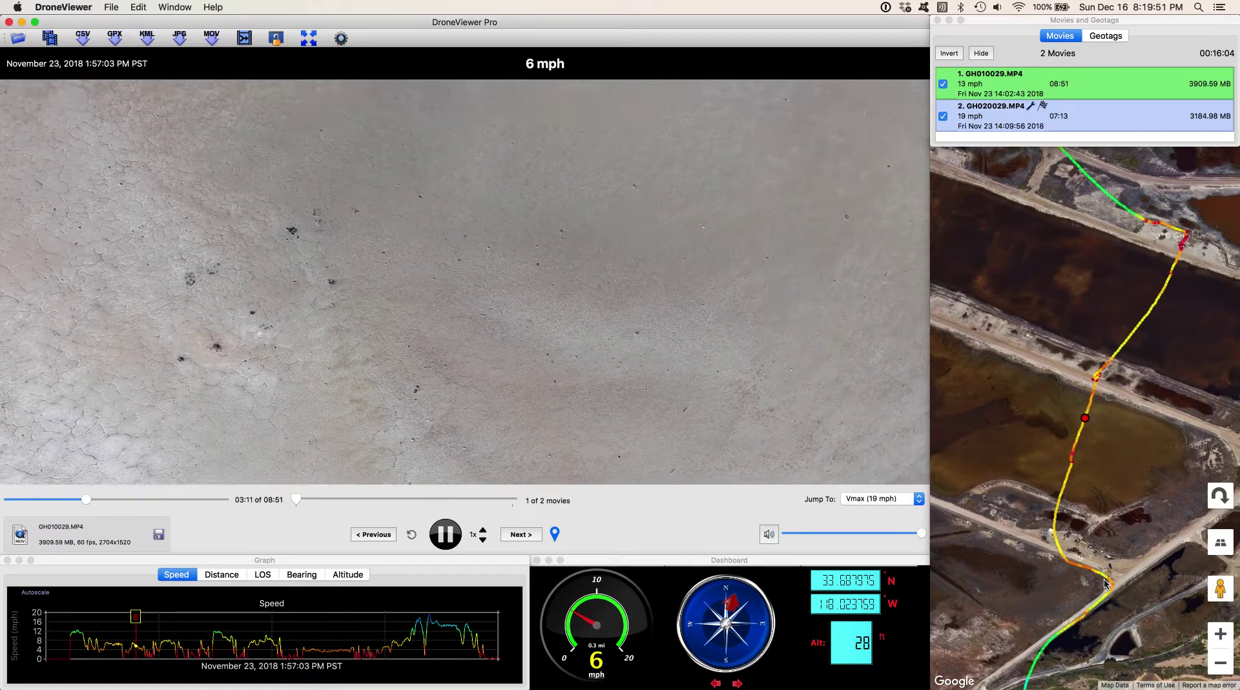
pyautogui.click(1089, 397)
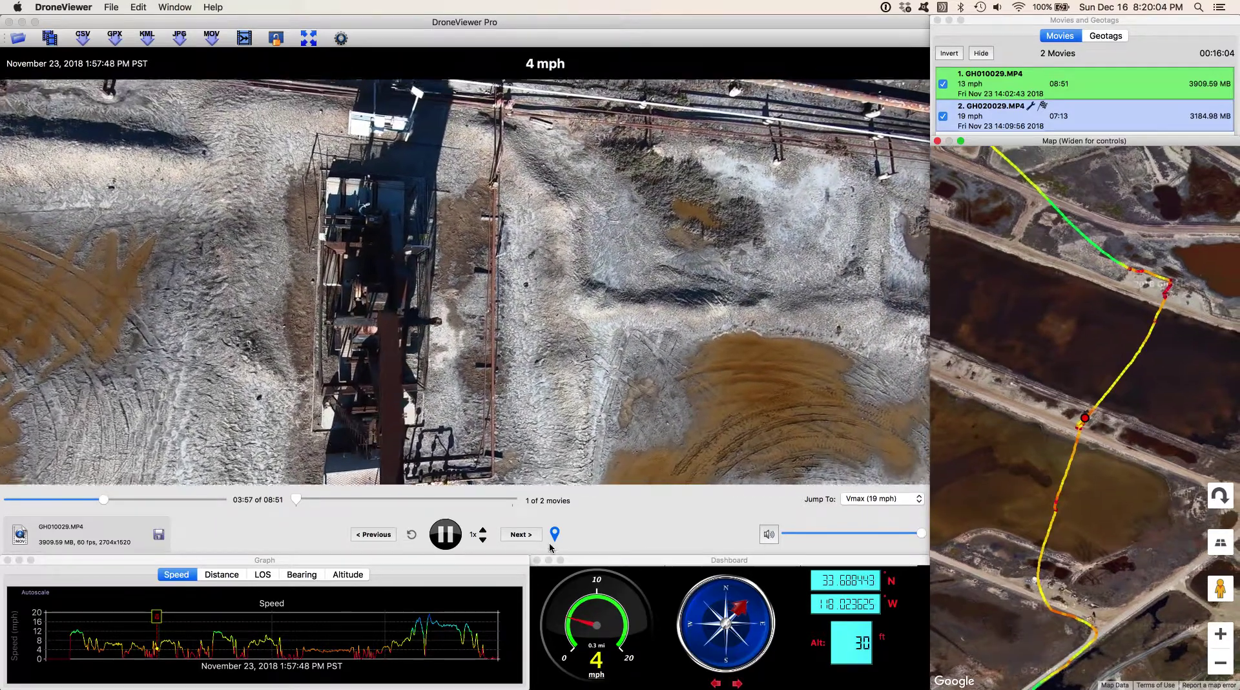
# - Drop a geotag at 03:58 and title it 'Pumpjack #1'
pyautogui.click(554, 535)
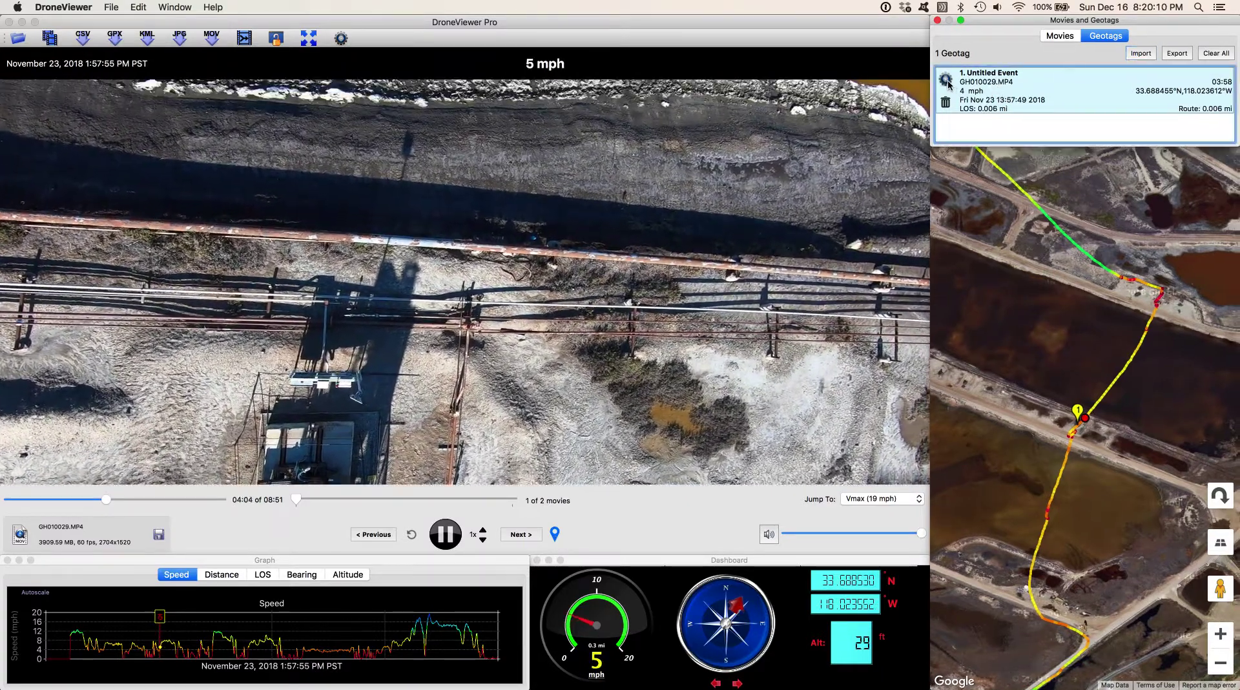
pyautogui.click(947, 80)
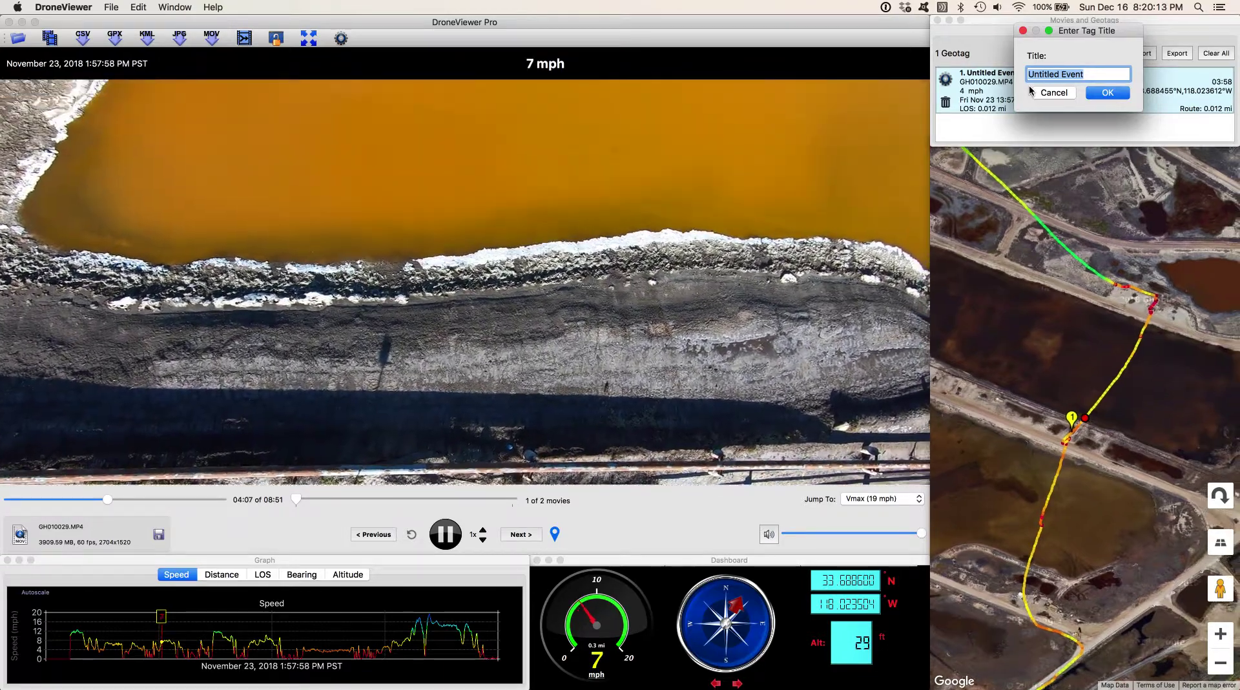
pyautogui.write('Pu')
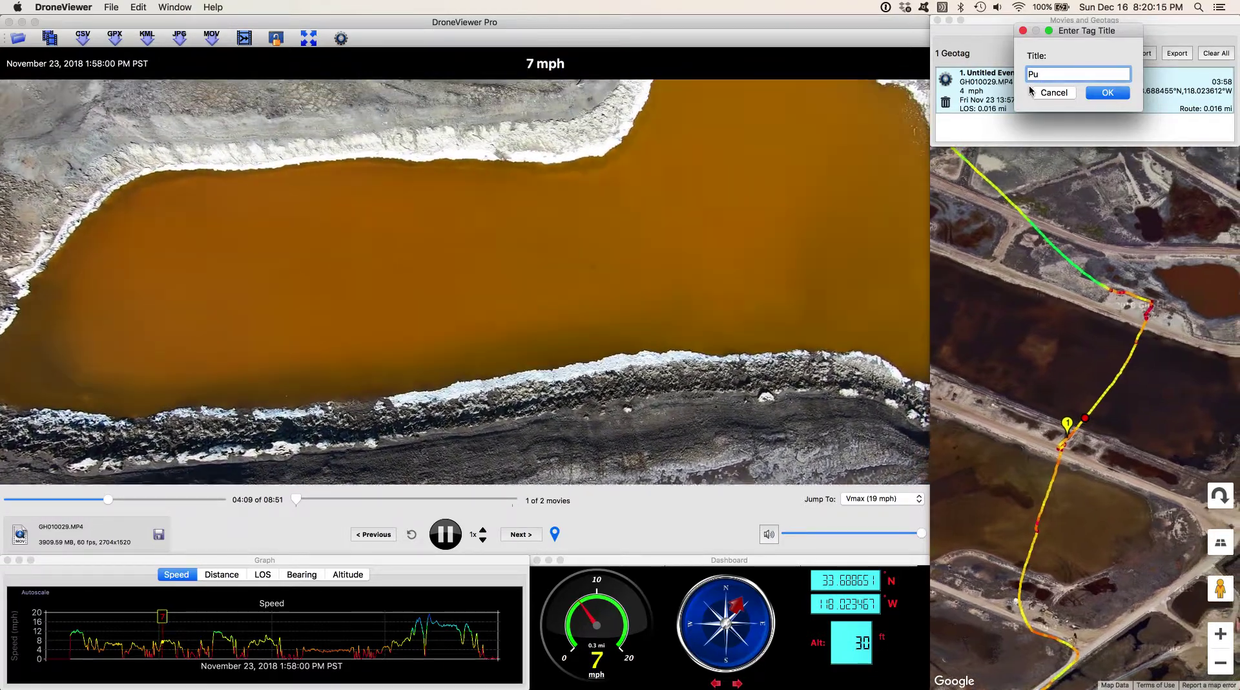
pyautogui.write('mpjack #1')
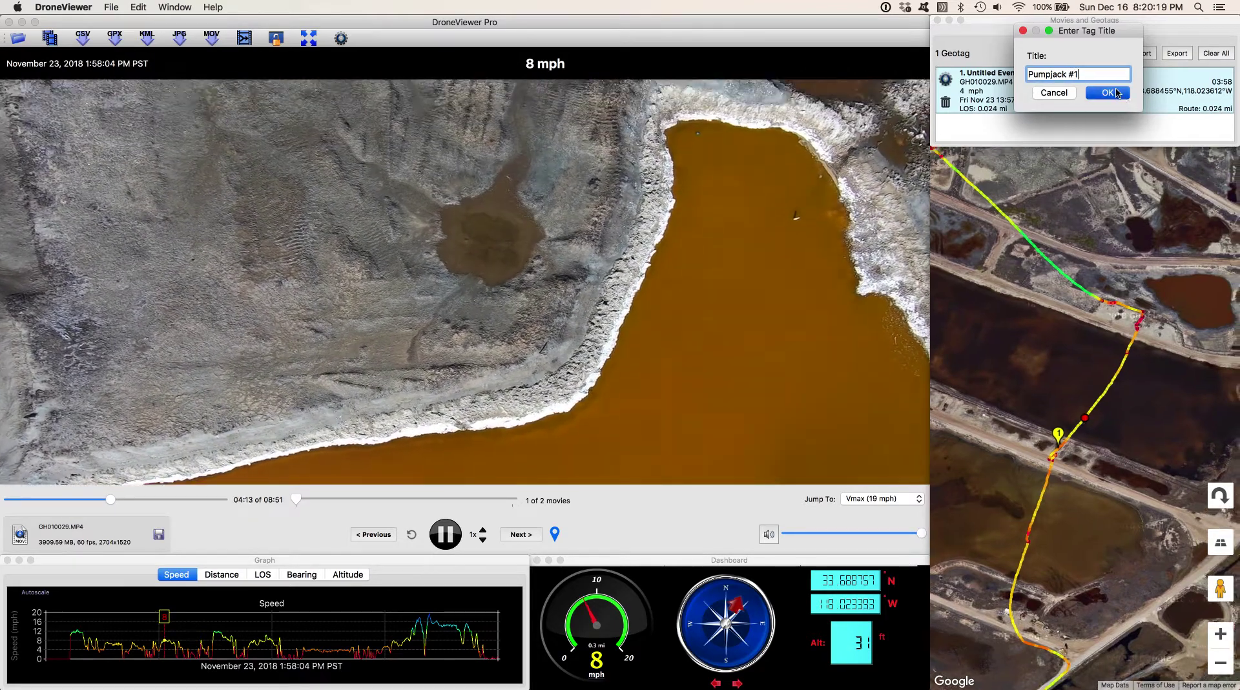
pyautogui.press('Return')
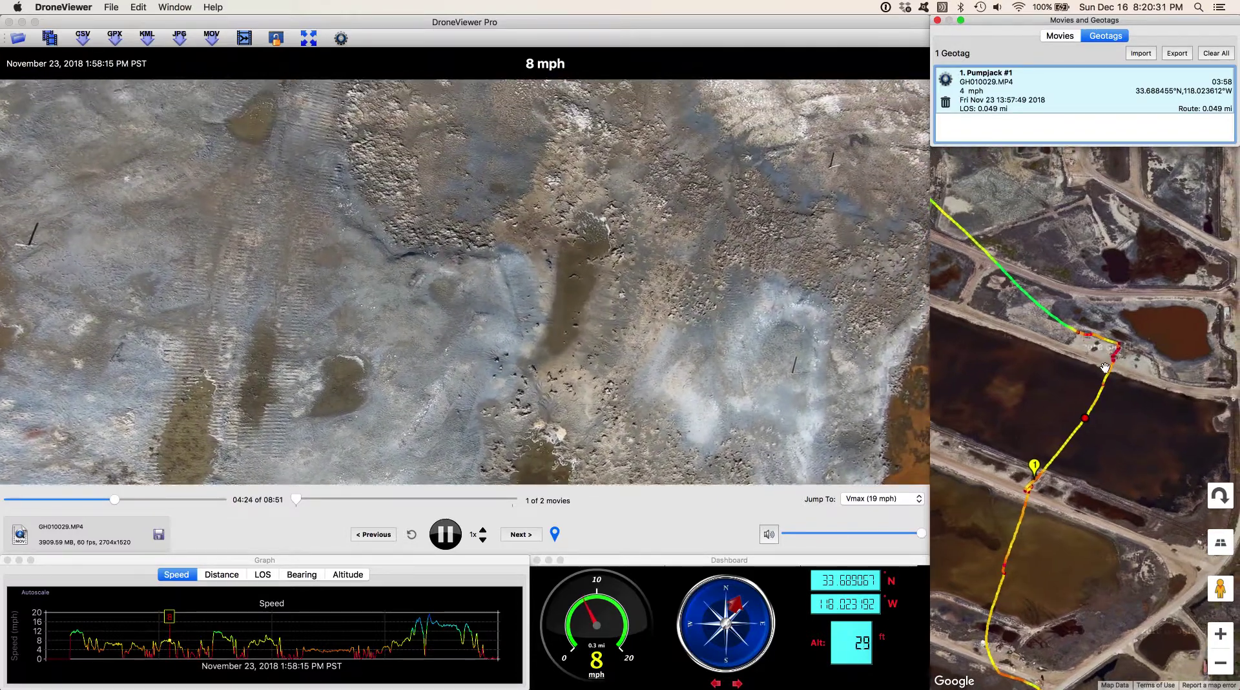
# - Seek to the next pump jack and add a geotag at 05:06 titled 'Pumpjack #2'
pyautogui.click(1106, 367)
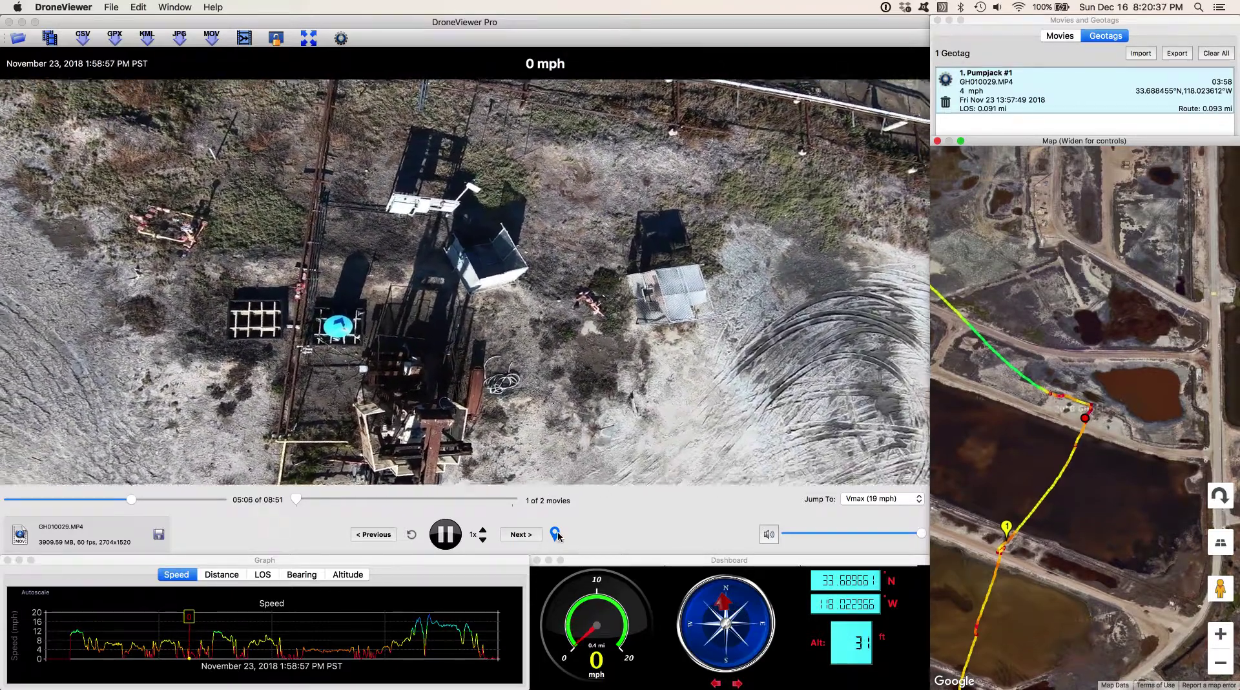
pyautogui.click(557, 534)
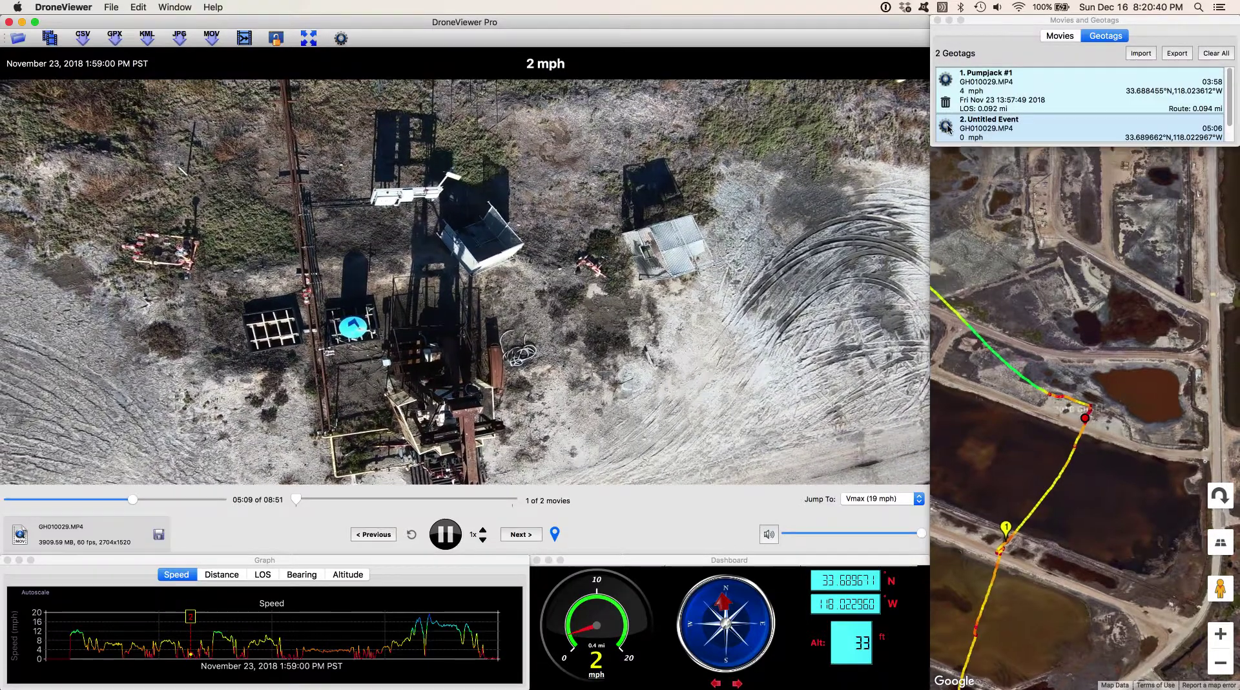
pyautogui.click(946, 126)
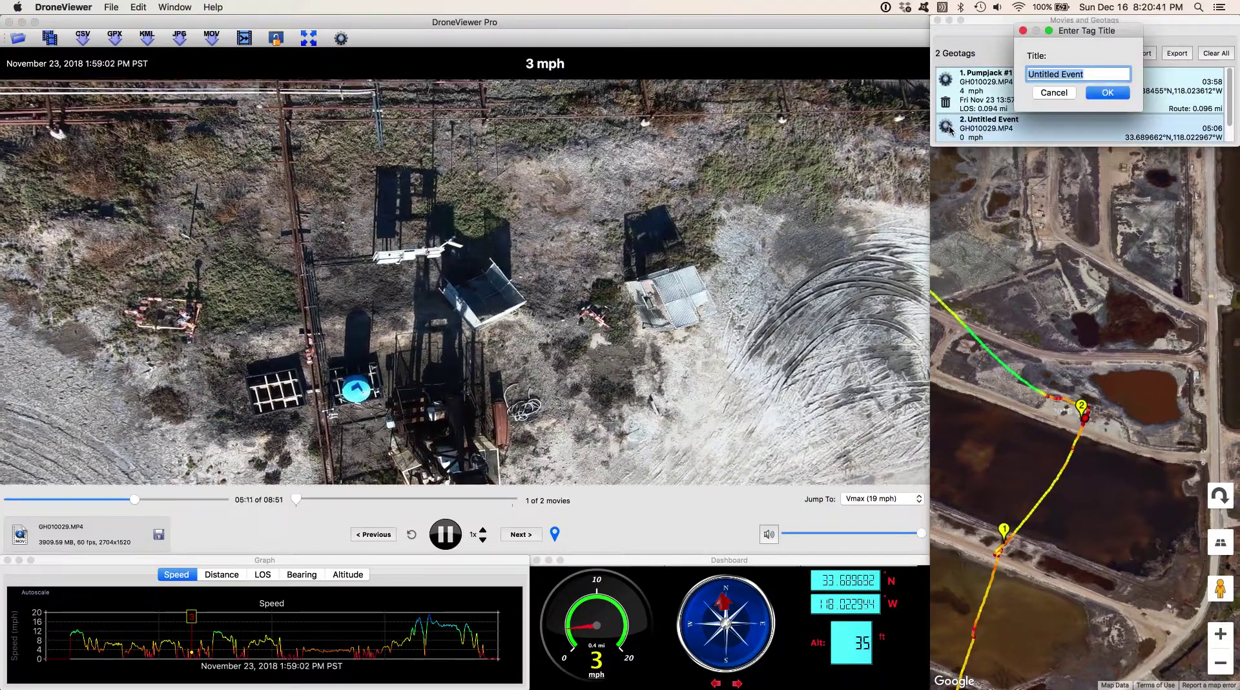
pyautogui.write('Pumpjack')
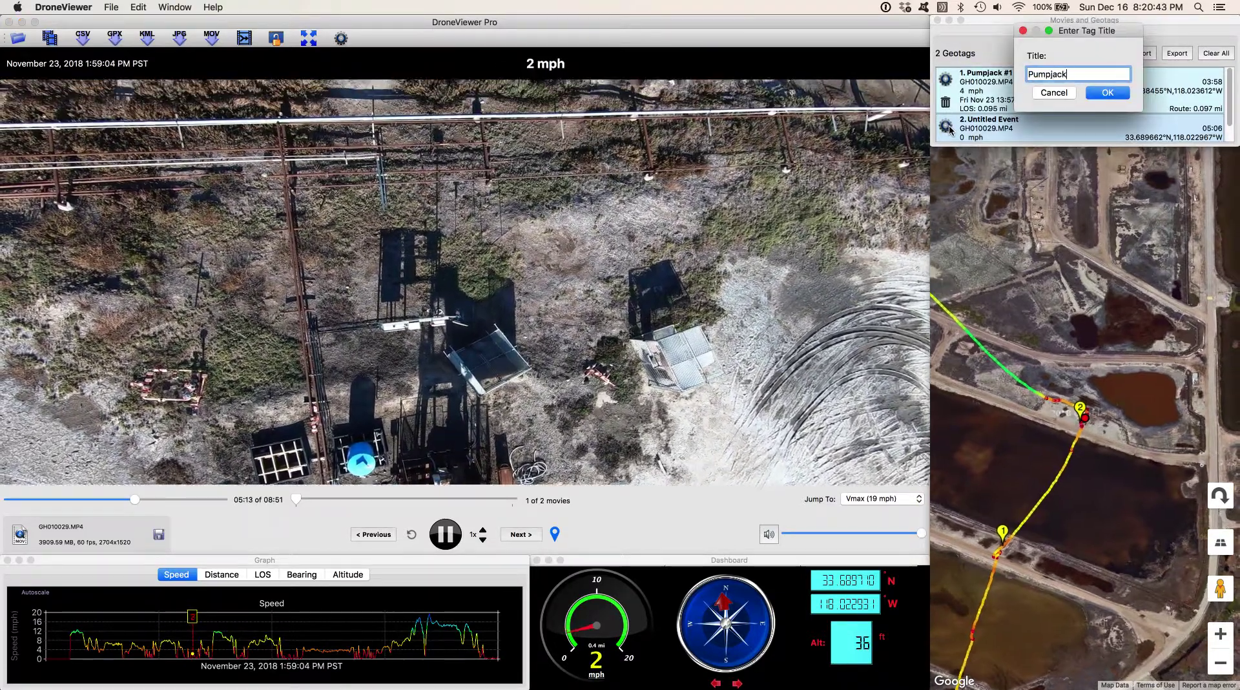
pyautogui.write(' #2')
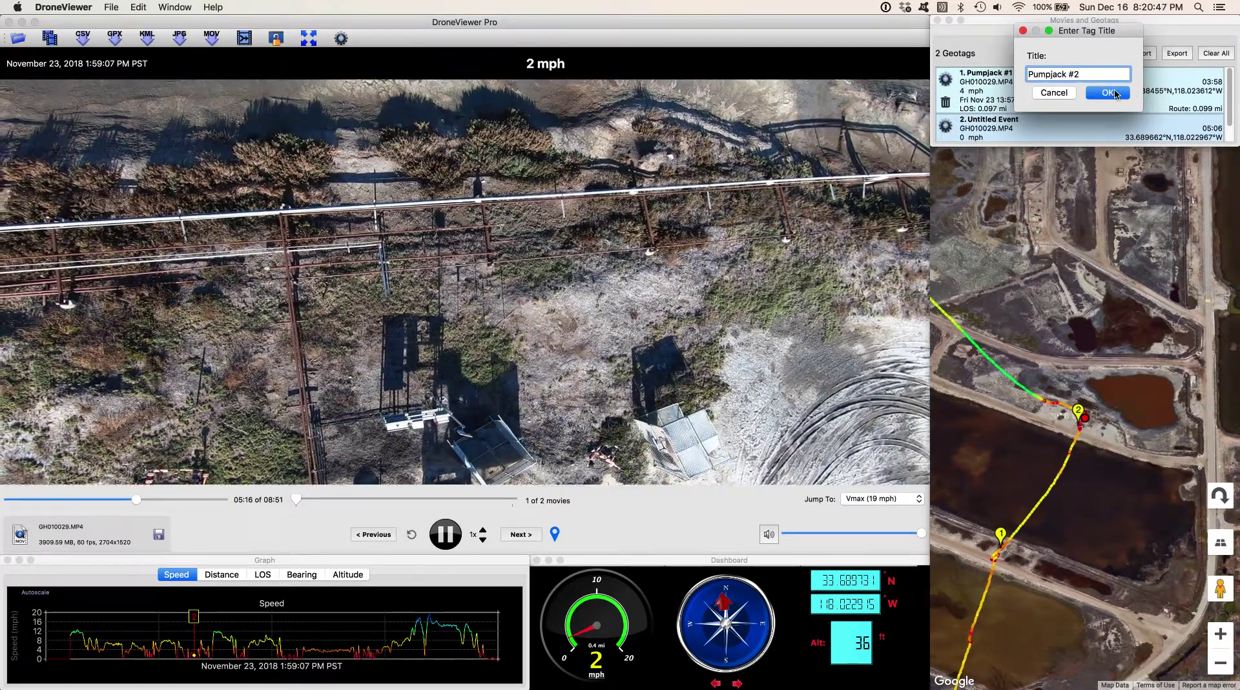
pyautogui.click(1109, 94)
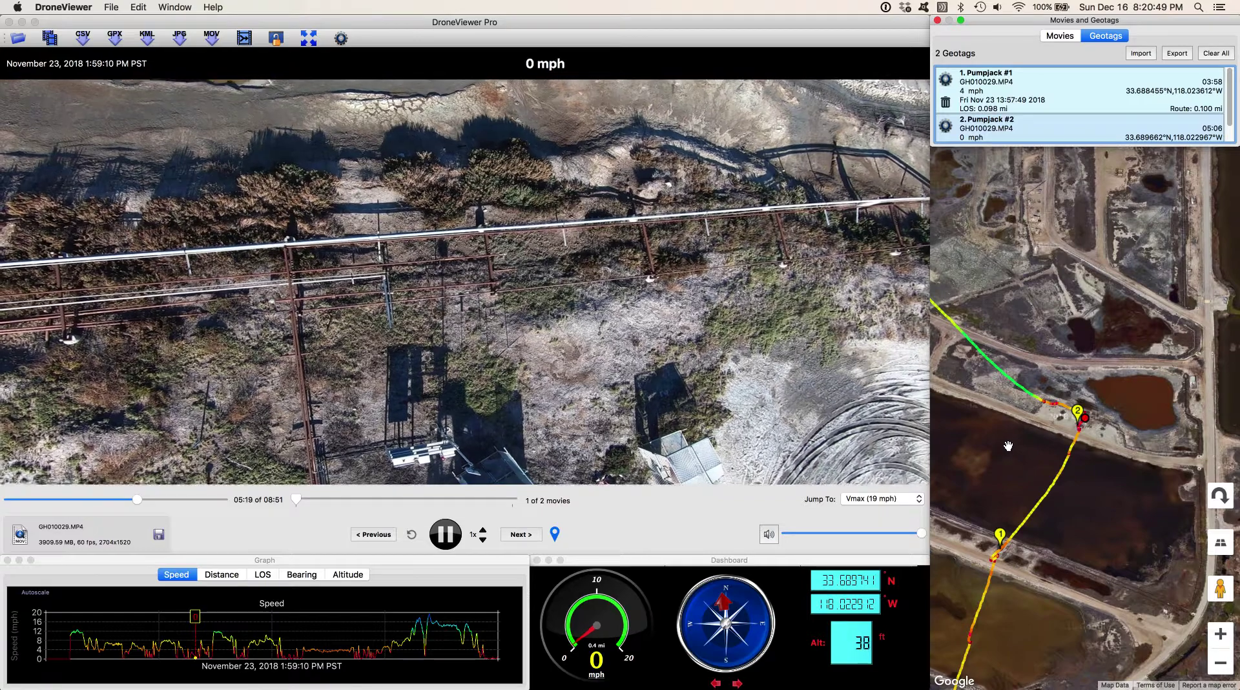
pyautogui.scroll(-3, 995, 462)
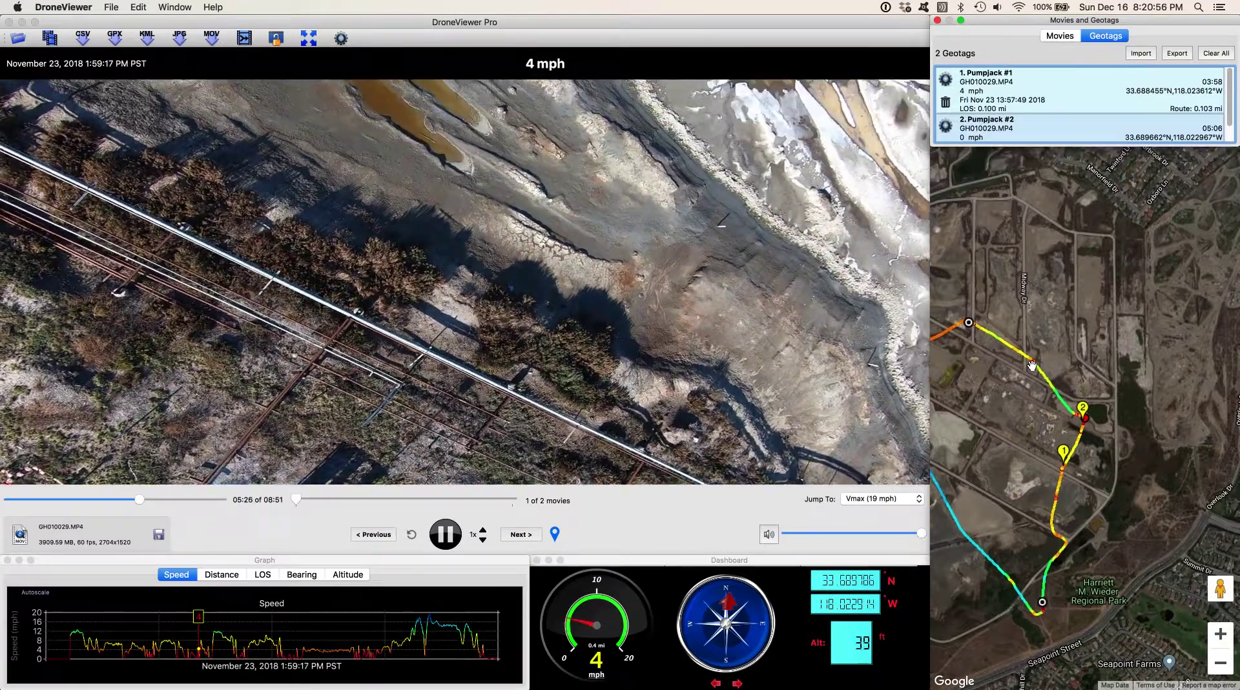
# - Add a geotag at 06:50, enlarge the geotag list, and title the tag 'Pumpjack #3'
pyautogui.click(1034, 364)
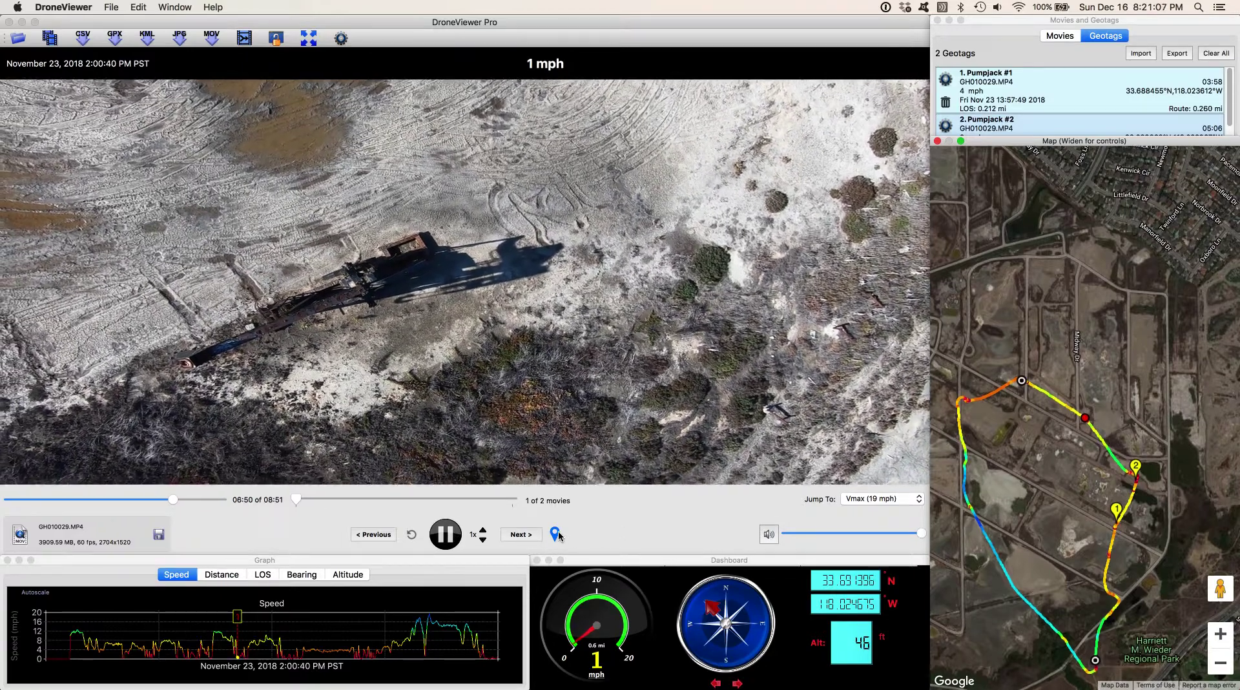
pyautogui.click(554, 533)
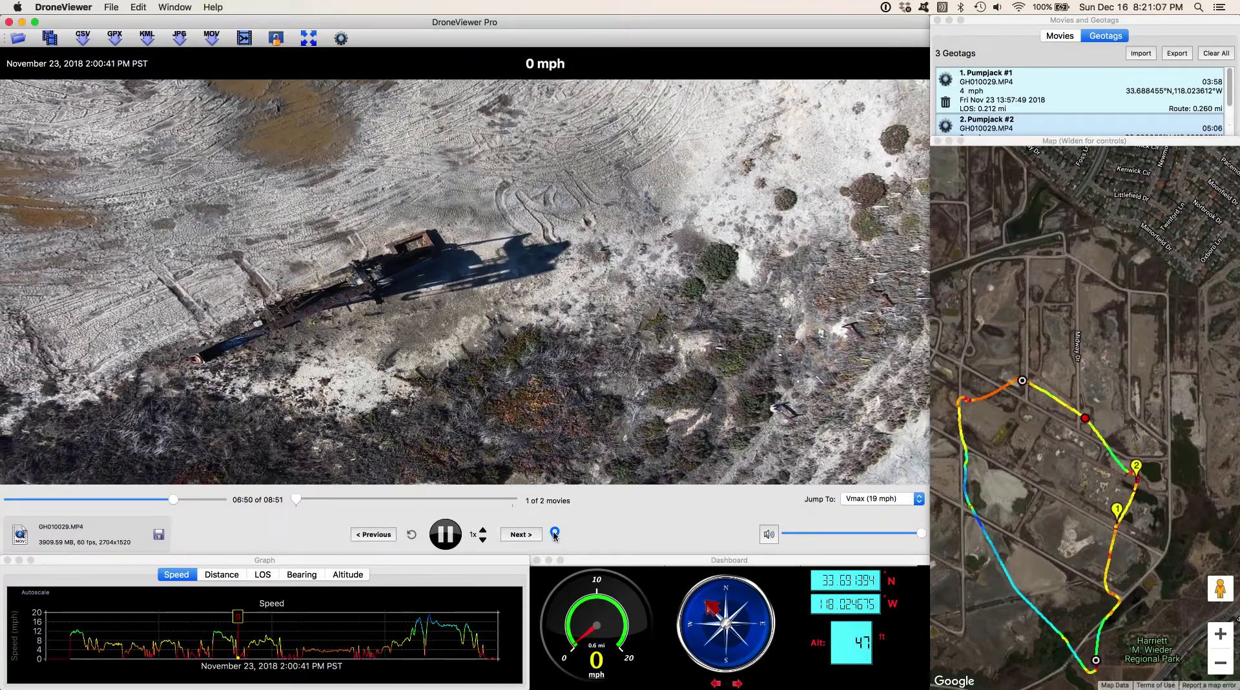
pyautogui.click(1049, 130)
pyautogui.moveTo(1044, 137); pyautogui.dragTo(1039, 243)
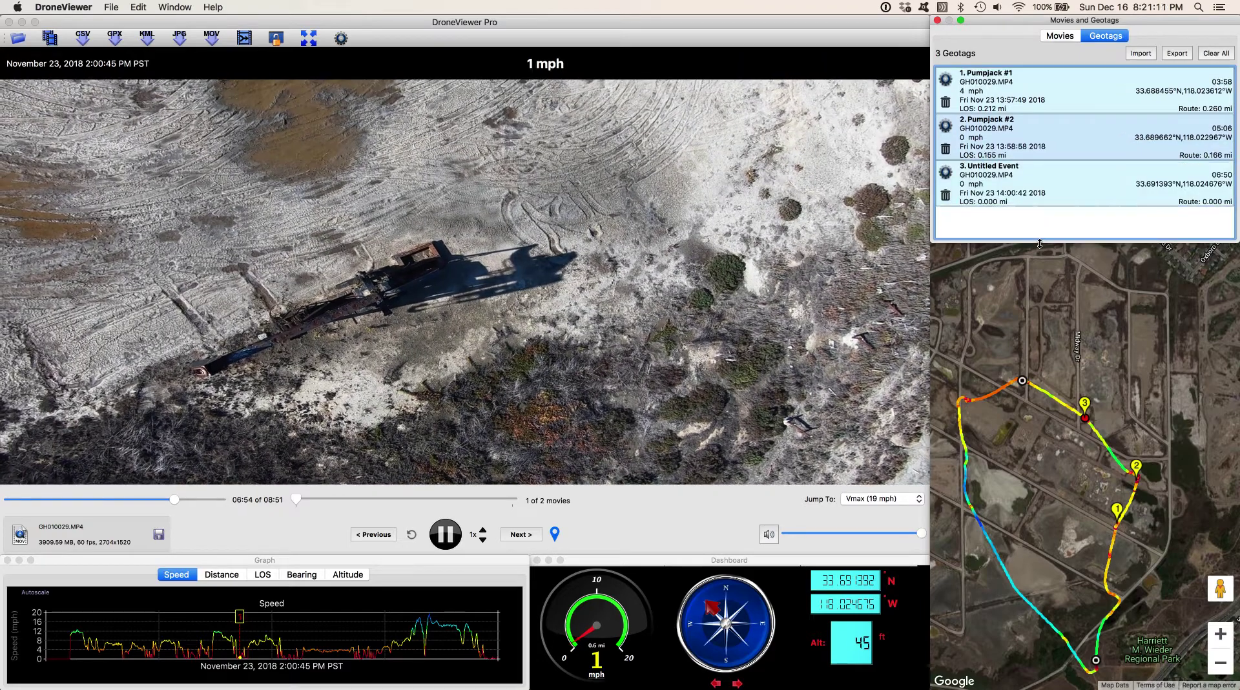
pyautogui.doubleClick(978, 181)
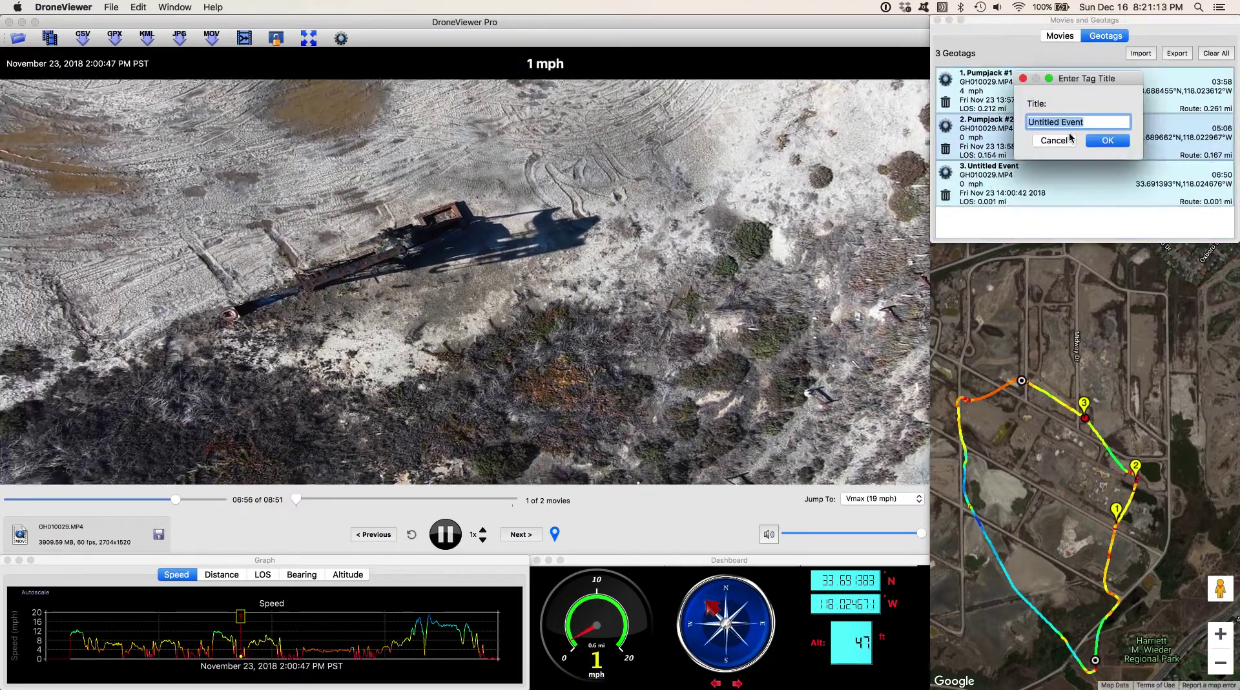
pyautogui.write('Pump')
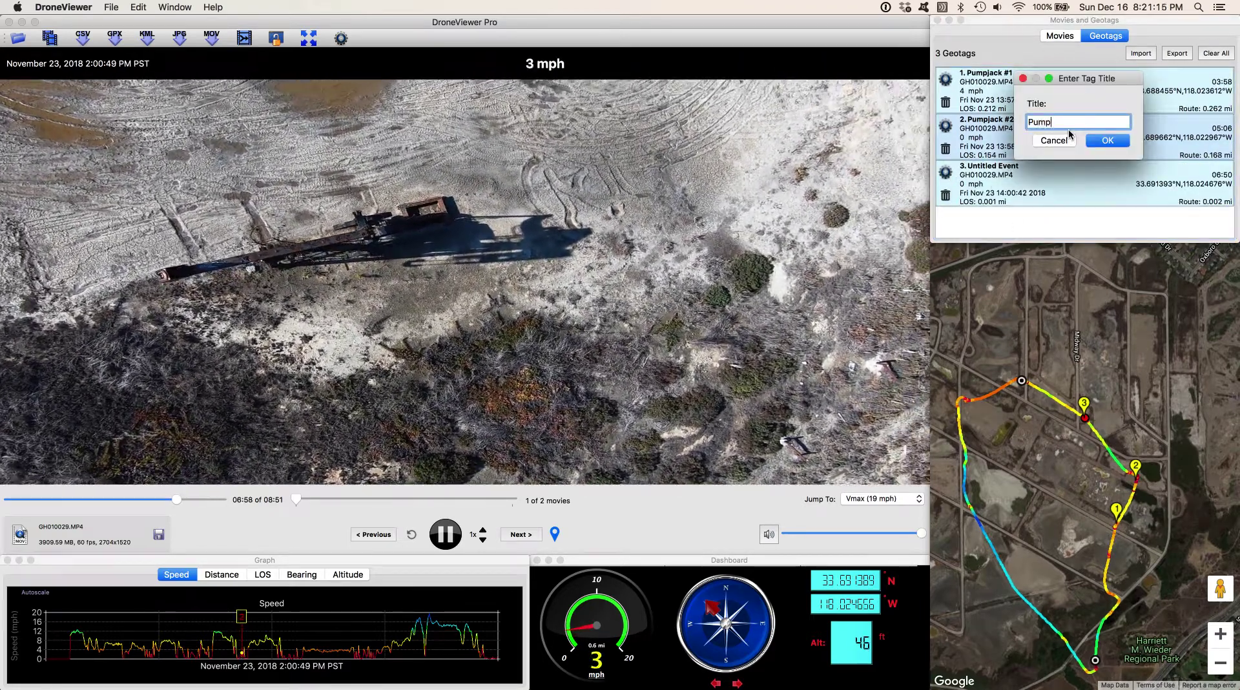
pyautogui.write('jack#2')
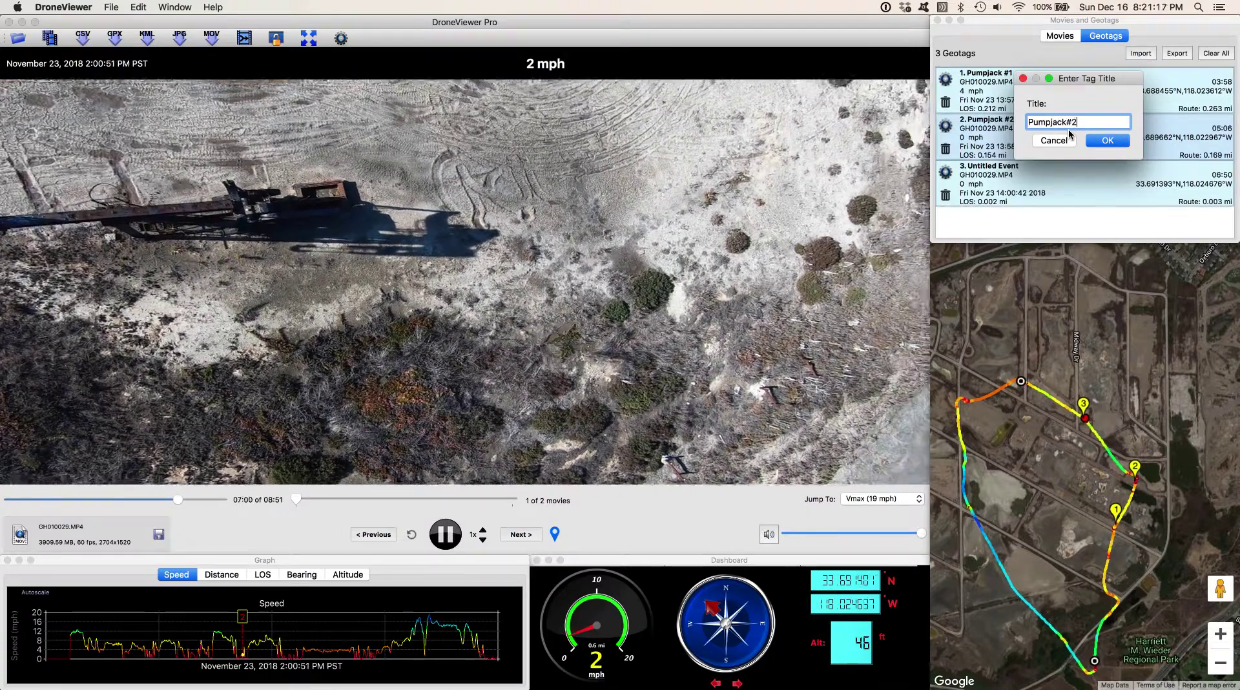
pyautogui.press('BackSpace')
pyautogui.write('3')
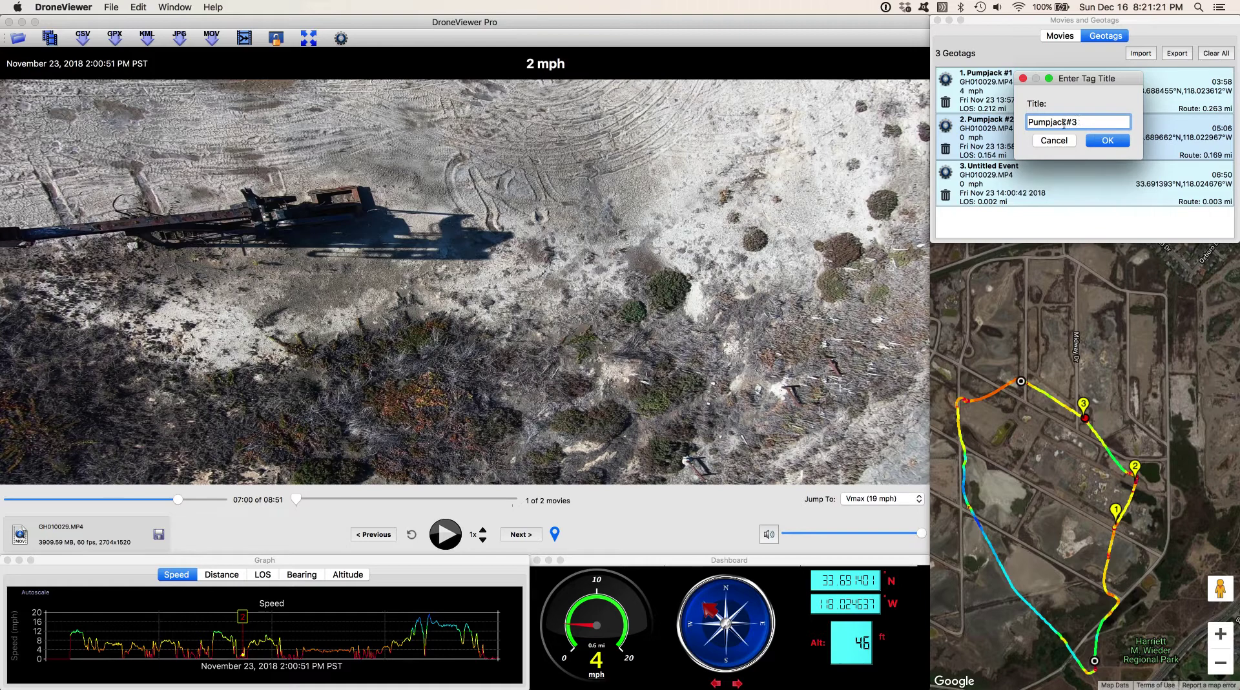
pyautogui.click(1102, 140)
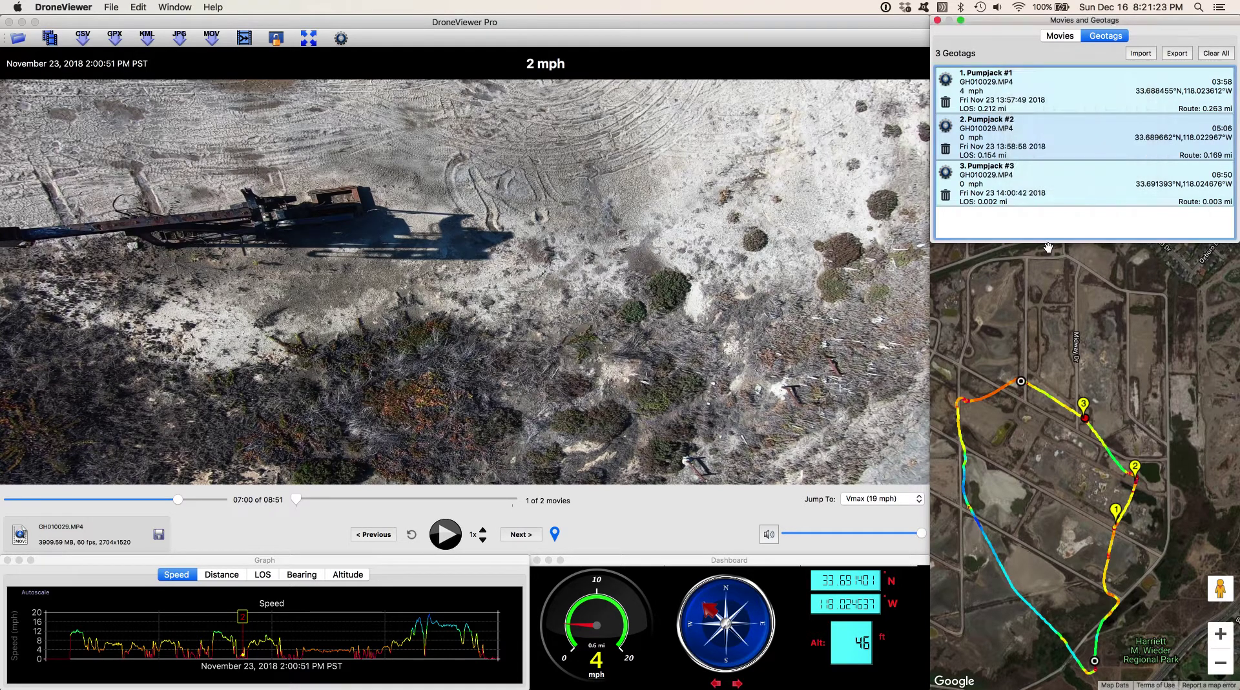
pyautogui.click(684, 537)
# - Resume playback at 2x speed and skip ahead to about 08:16
pyautogui.click(446, 536)
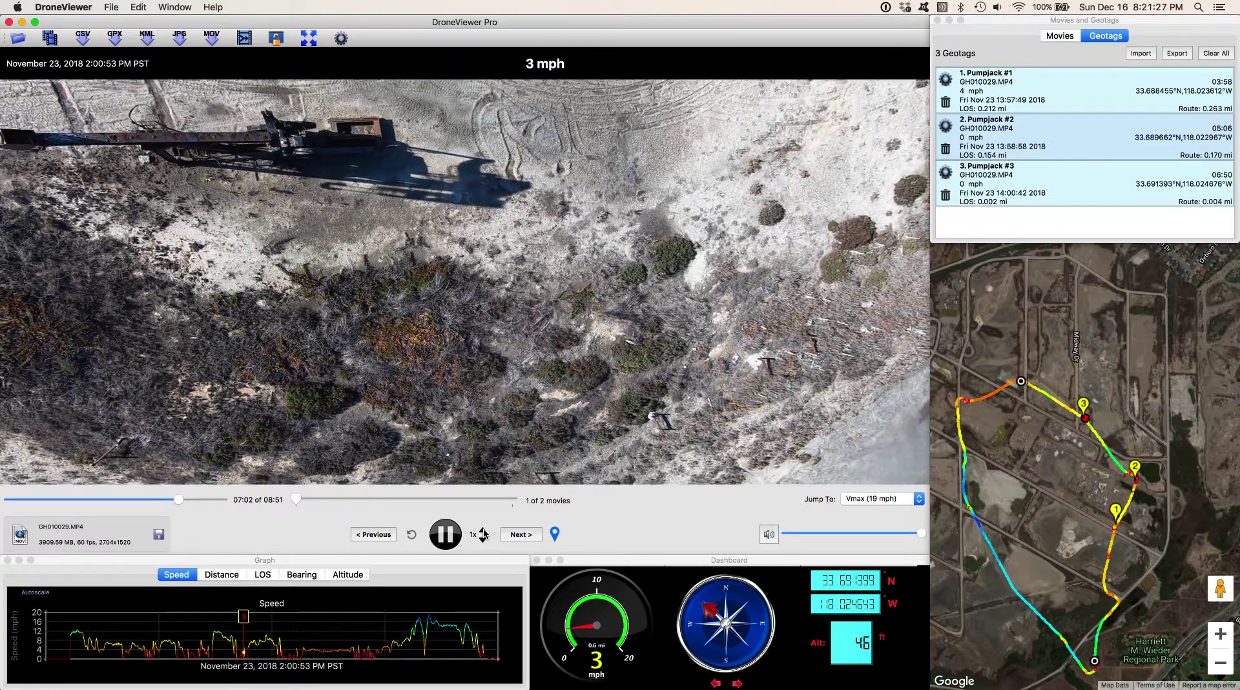
pyautogui.click(483, 530)
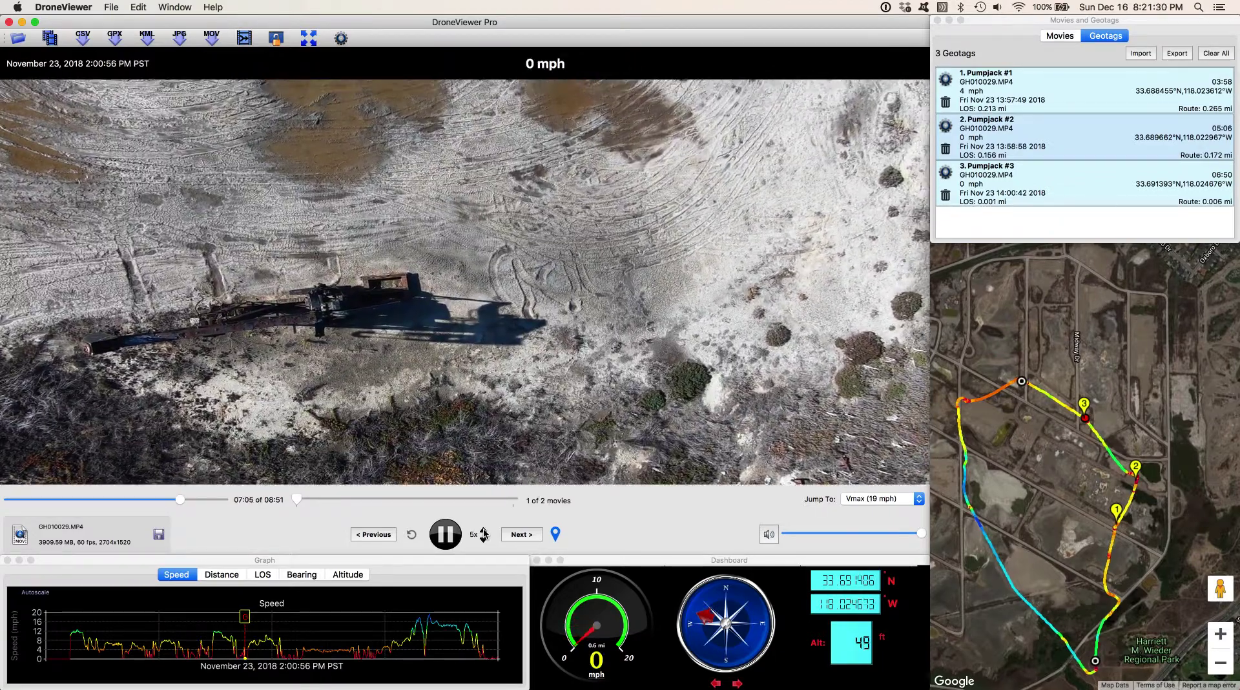
pyautogui.click(484, 531)
pyautogui.click(484, 541)
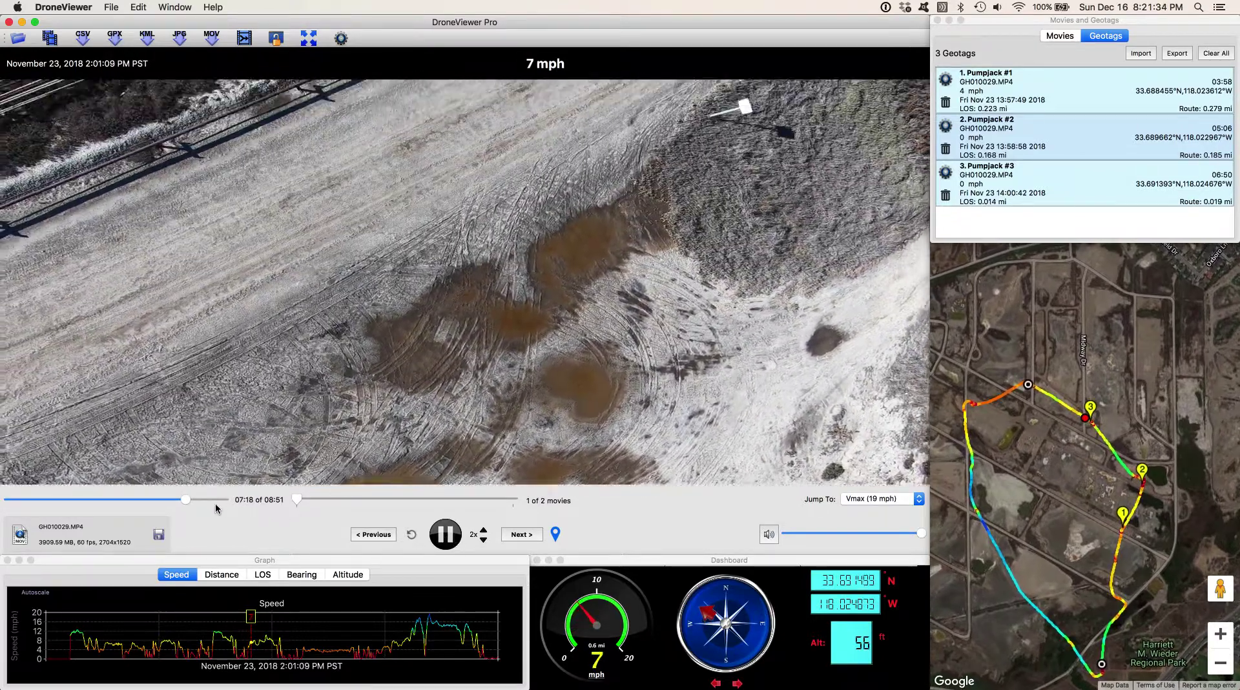
pyautogui.moveTo(188, 500); pyautogui.dragTo(219, 500)
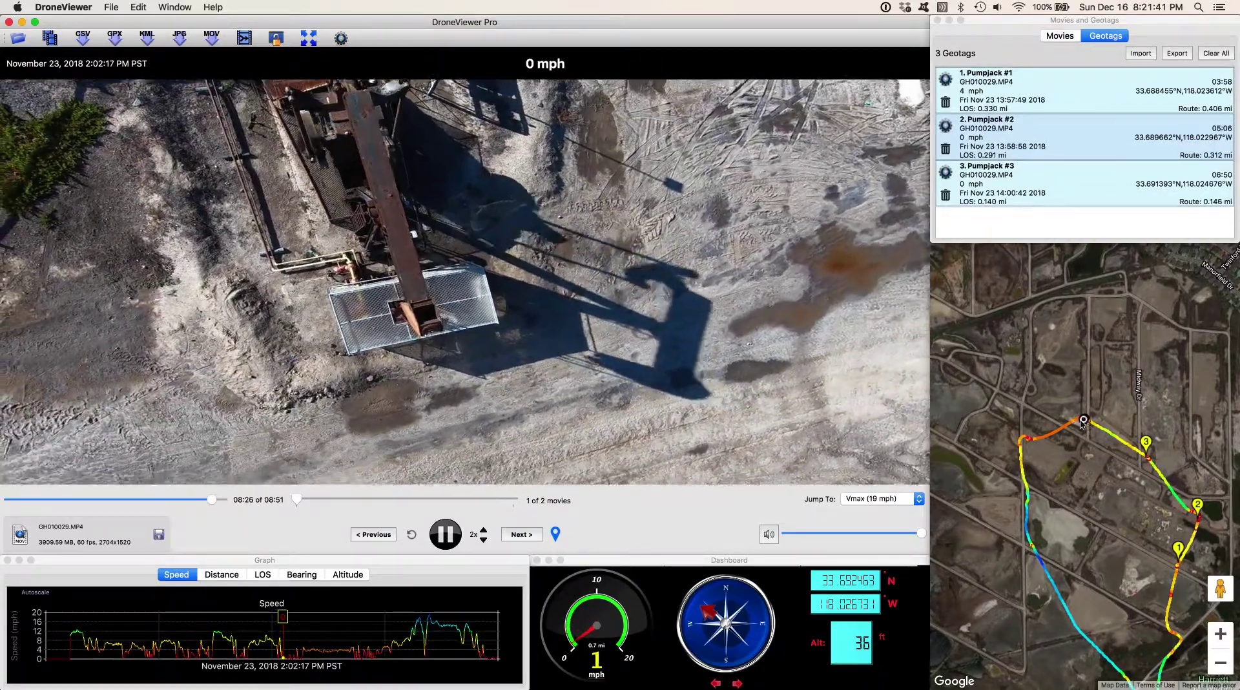
# - Add a fourth geotag at 08:37 titled 'Pumpjack #4'
pyautogui.scroll(5, 1083, 423)
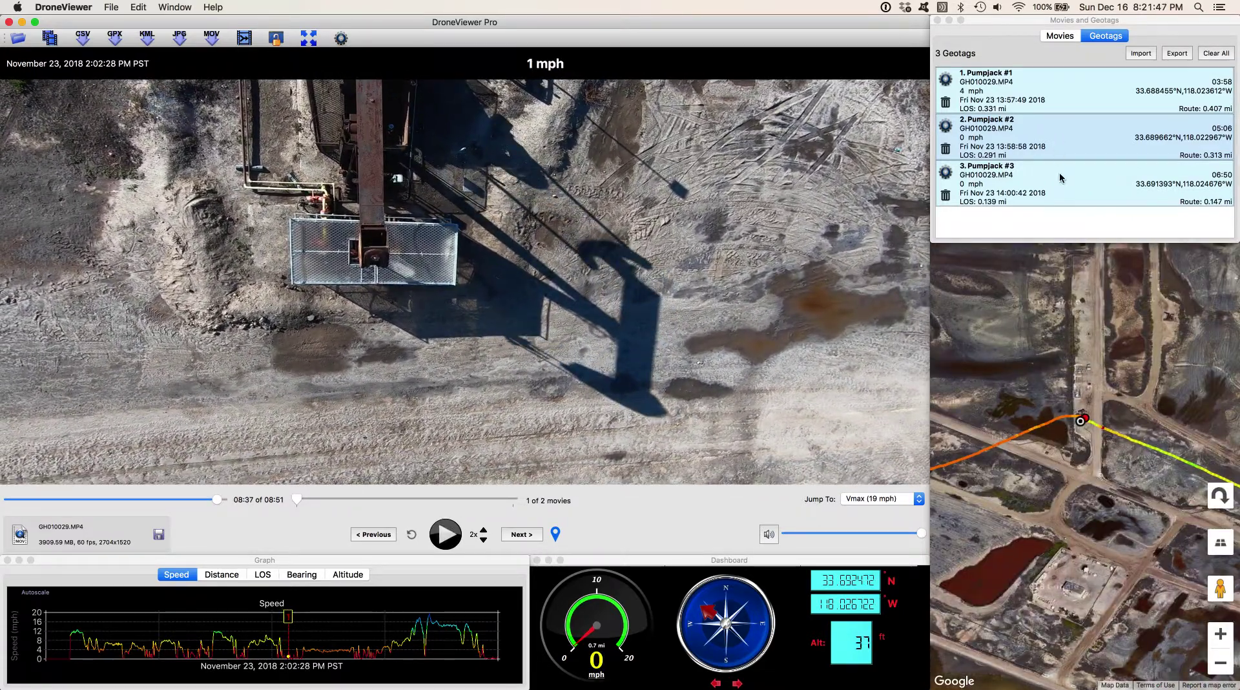
pyautogui.click(555, 533)
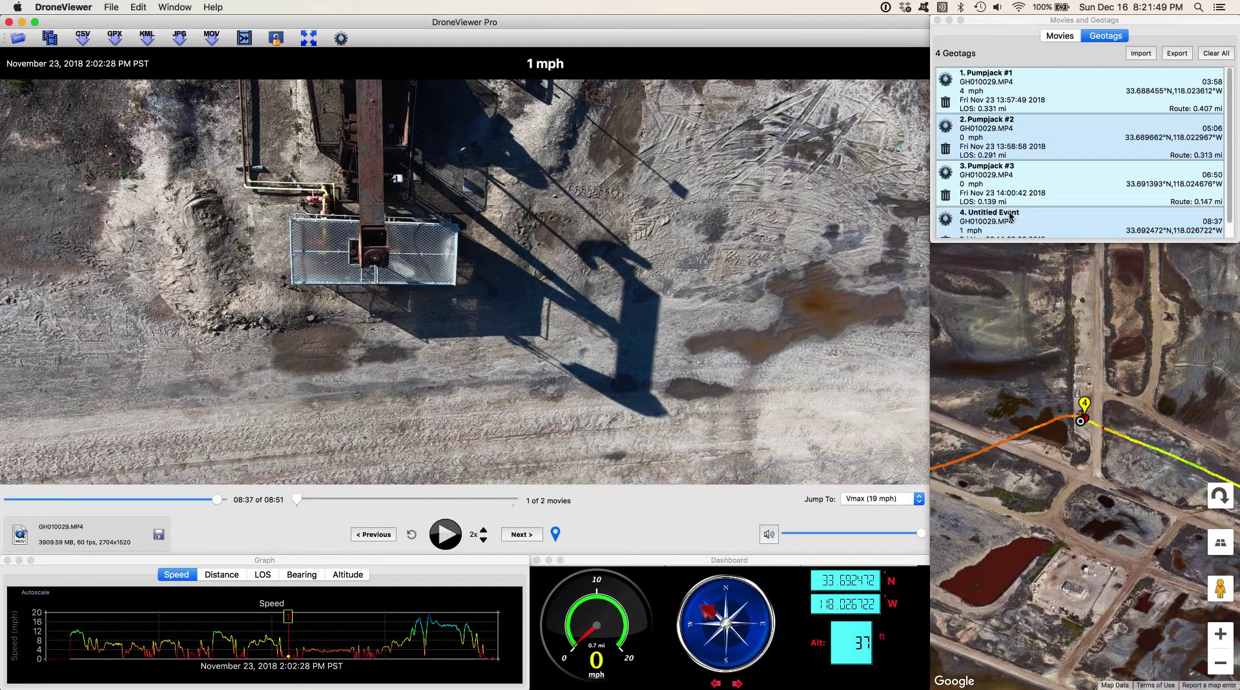
pyautogui.doubleClick(966, 218)
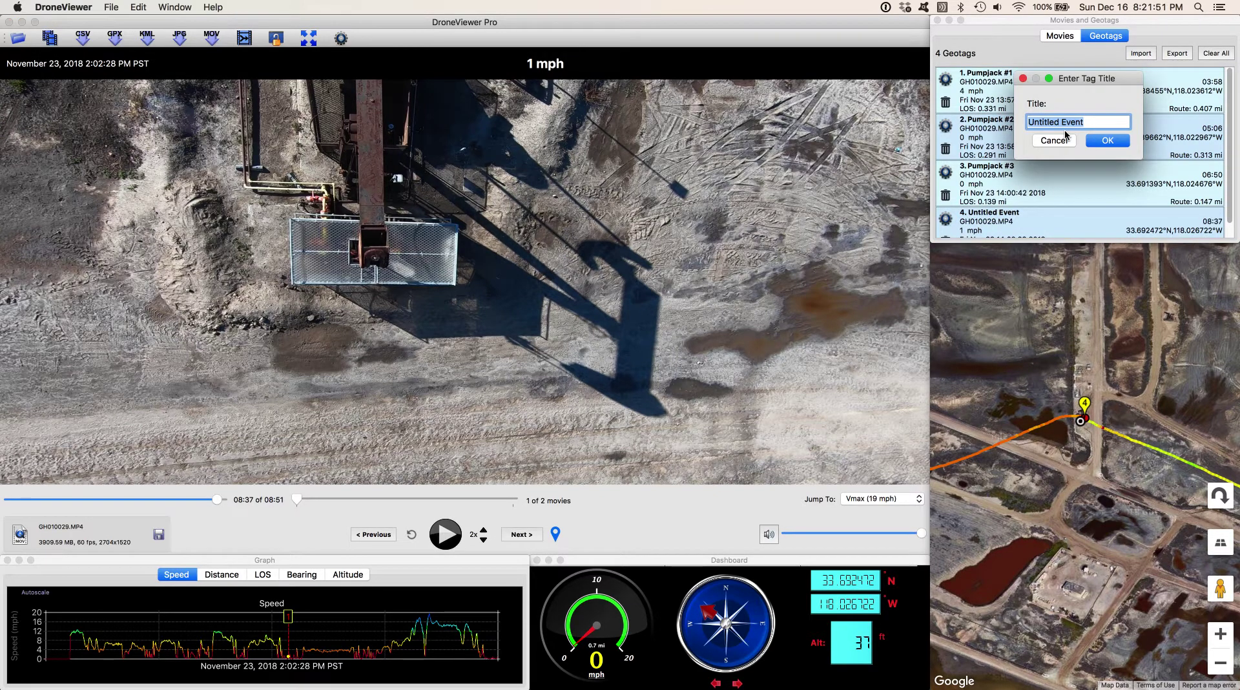
pyautogui.write('Pumpjack #4')
pyautogui.click(1108, 140)
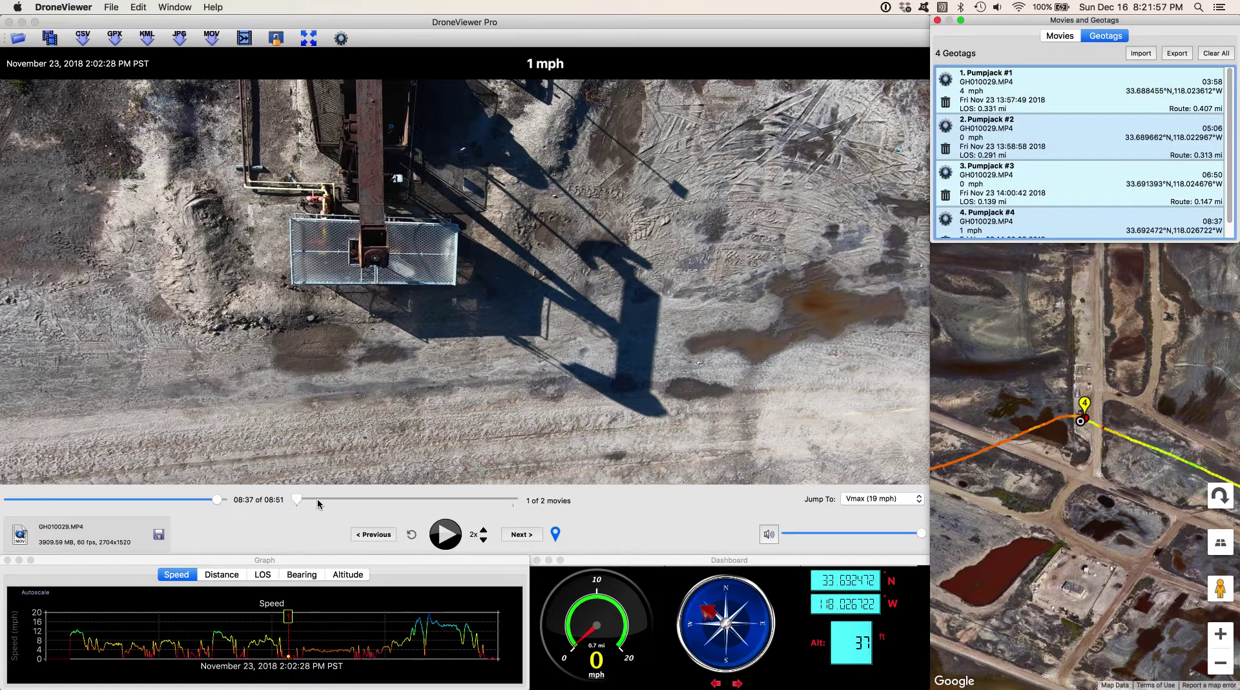
# - Resume playback, return to the start, and advance to the second movie, GH020029.MP4
pyautogui.click(454, 535)
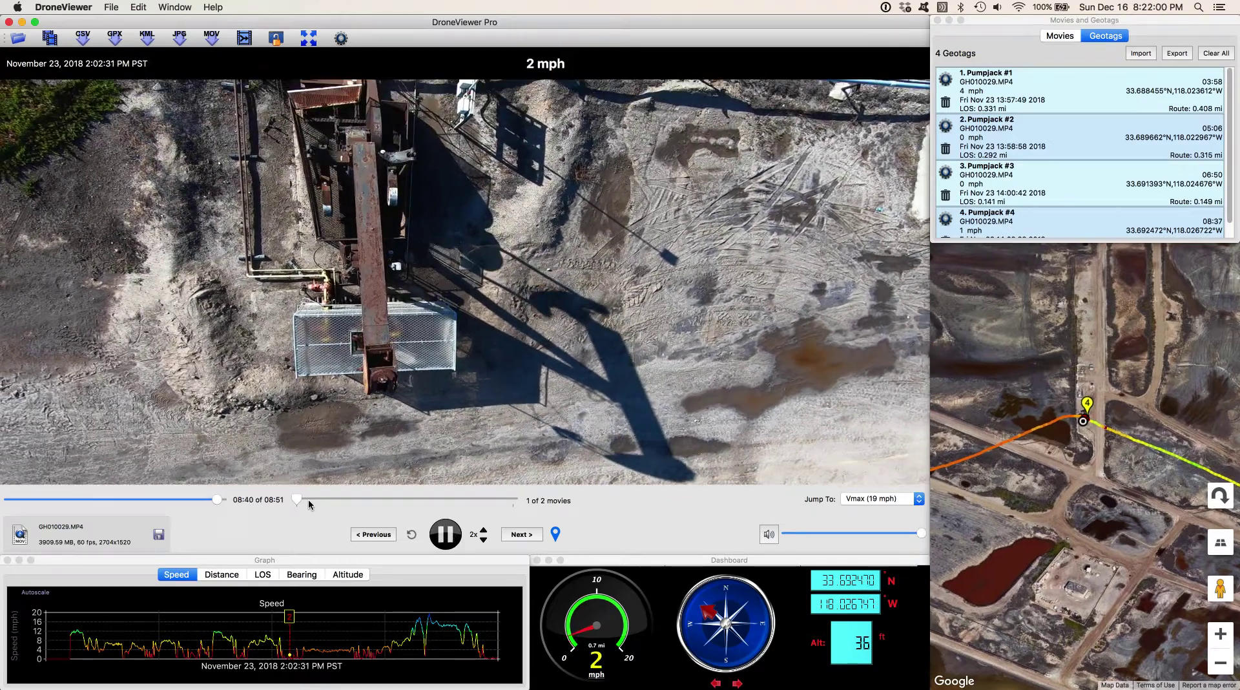
pyautogui.click(308, 498)
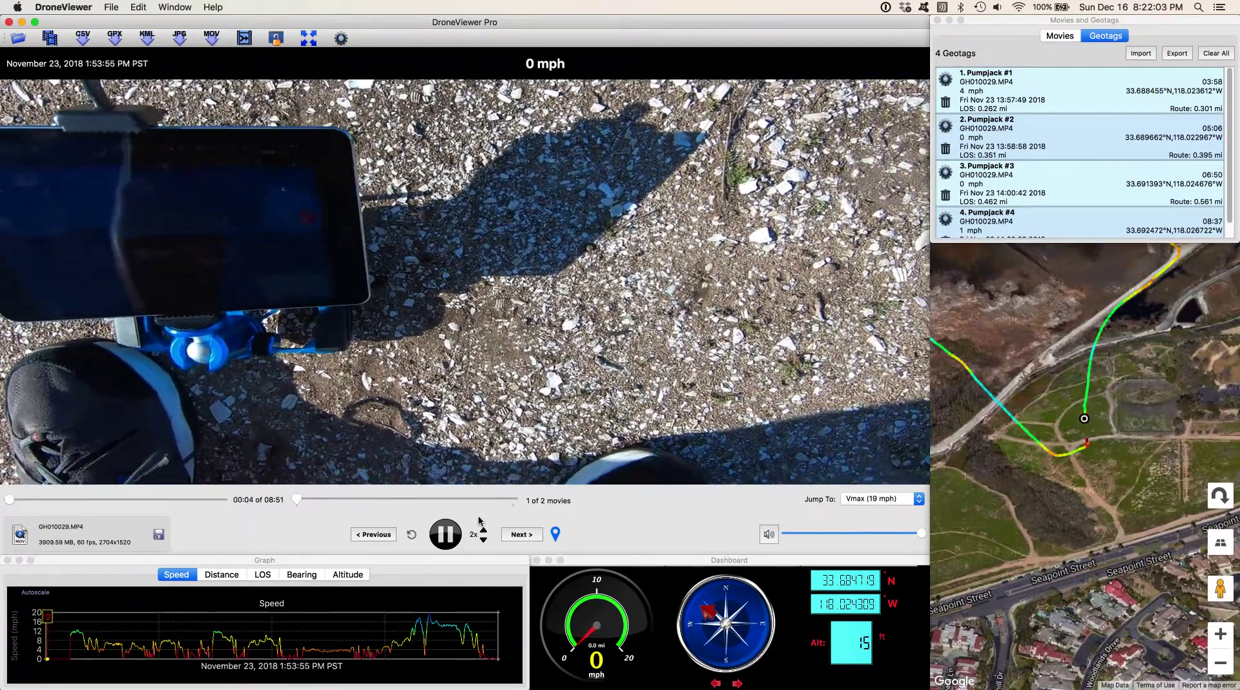
pyautogui.click(522, 534)
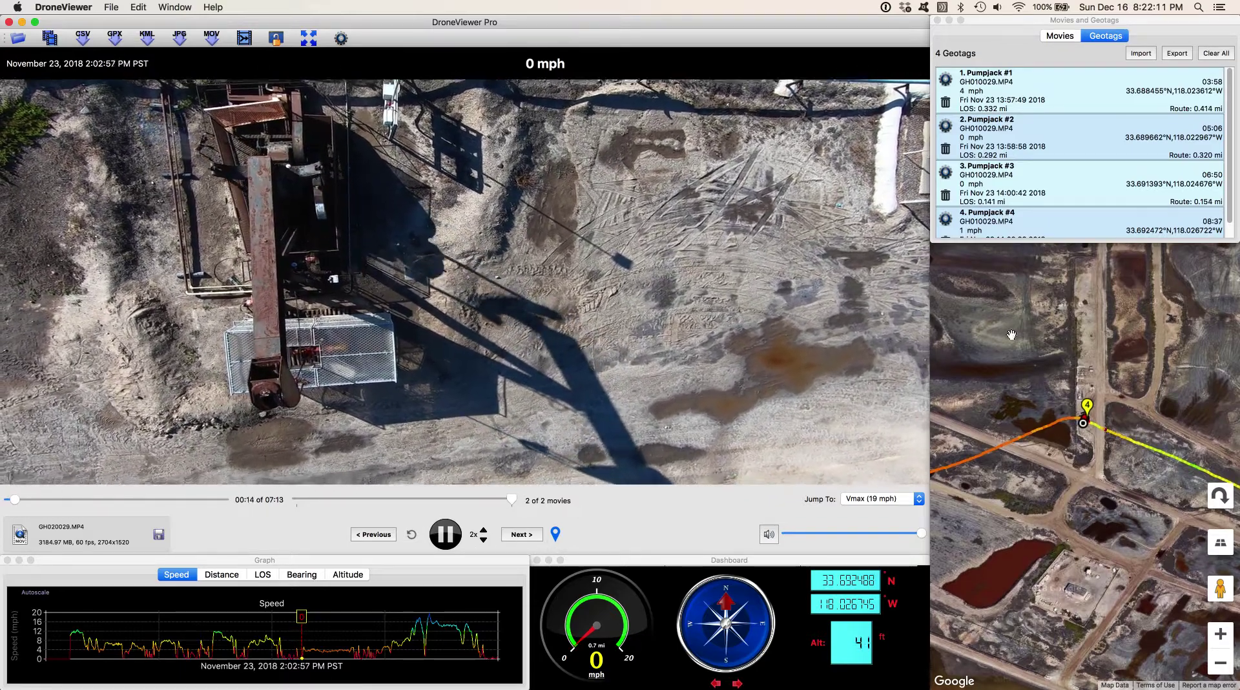
# - Zoom the map and jump playback to a track point near 02:45 over another pumpjack
pyautogui.scroll(2, 1092, 420)
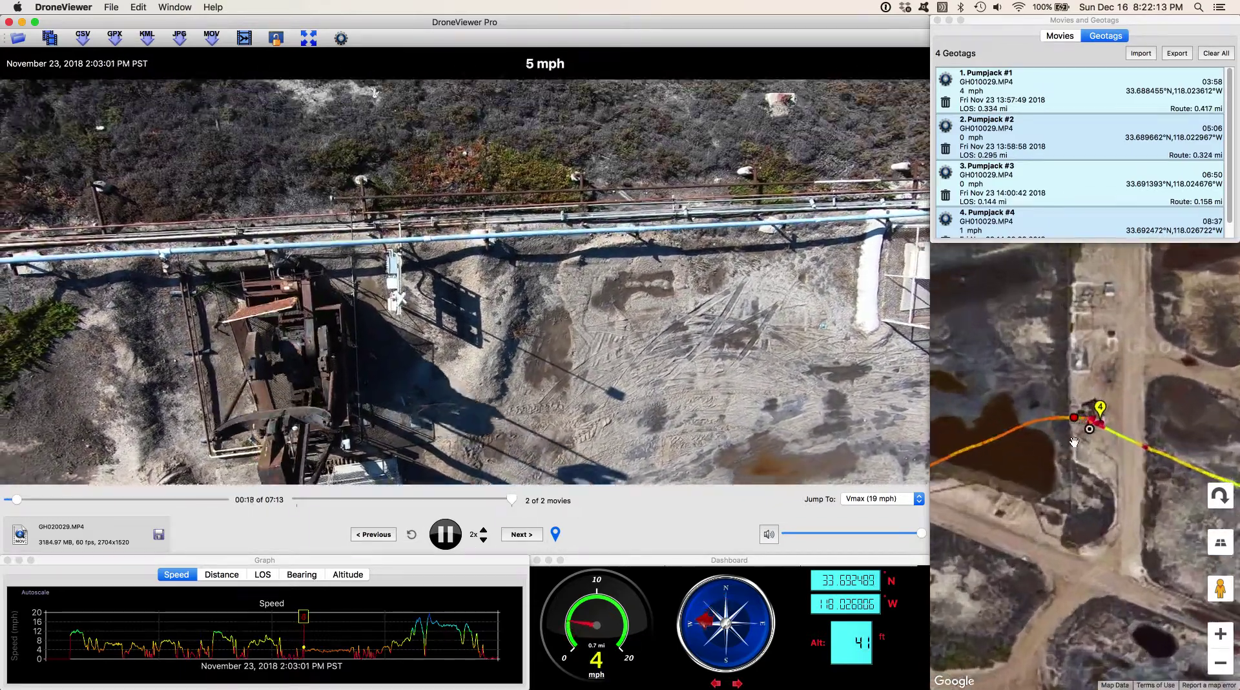
pyautogui.scroll(2, 1075, 446)
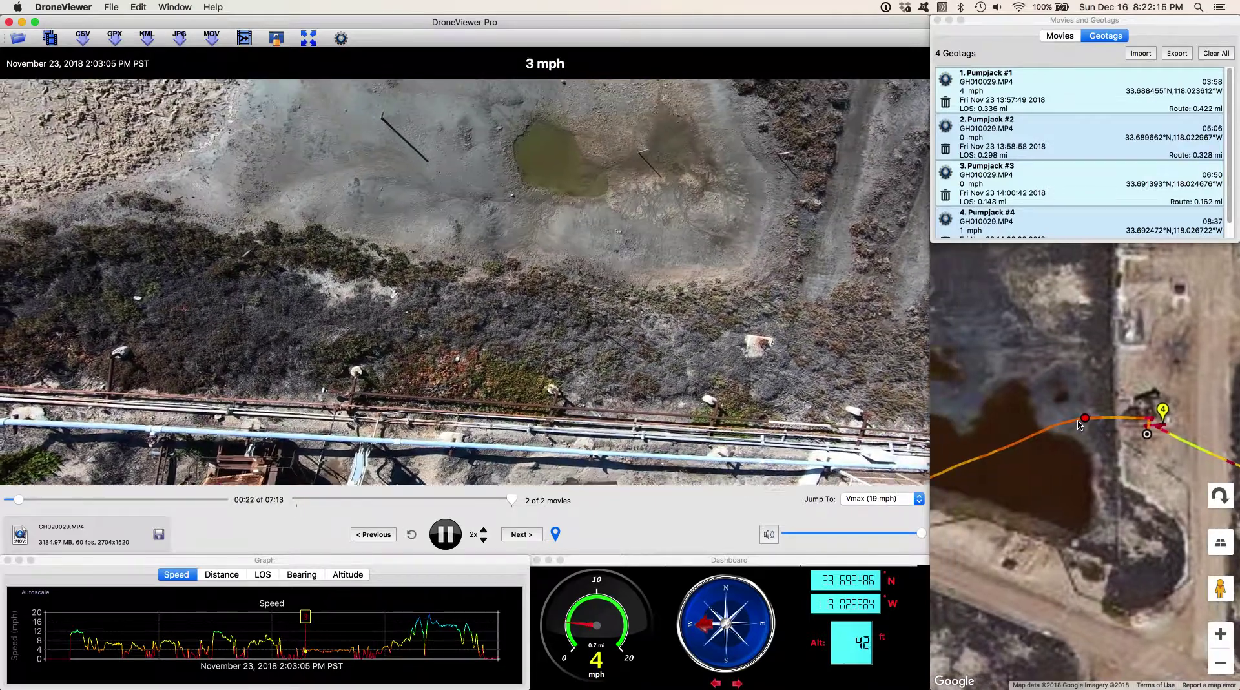
pyautogui.scroll(2, 1079, 430)
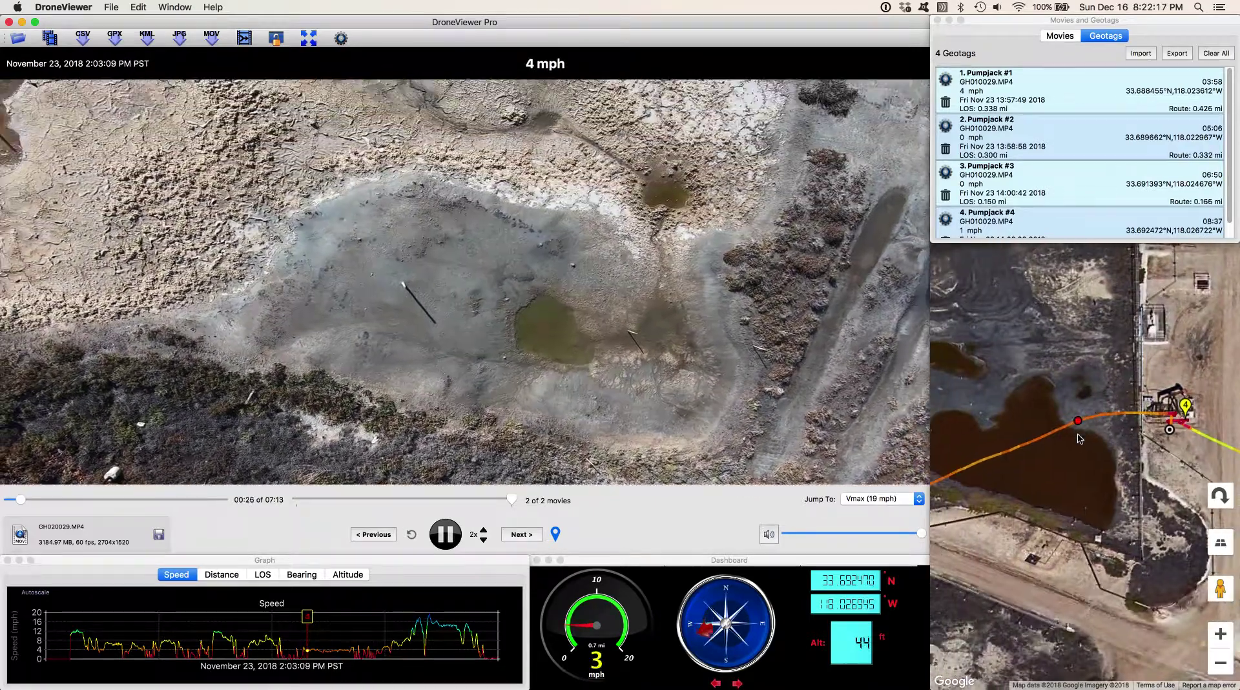
pyautogui.scroll(-2, 1080, 439)
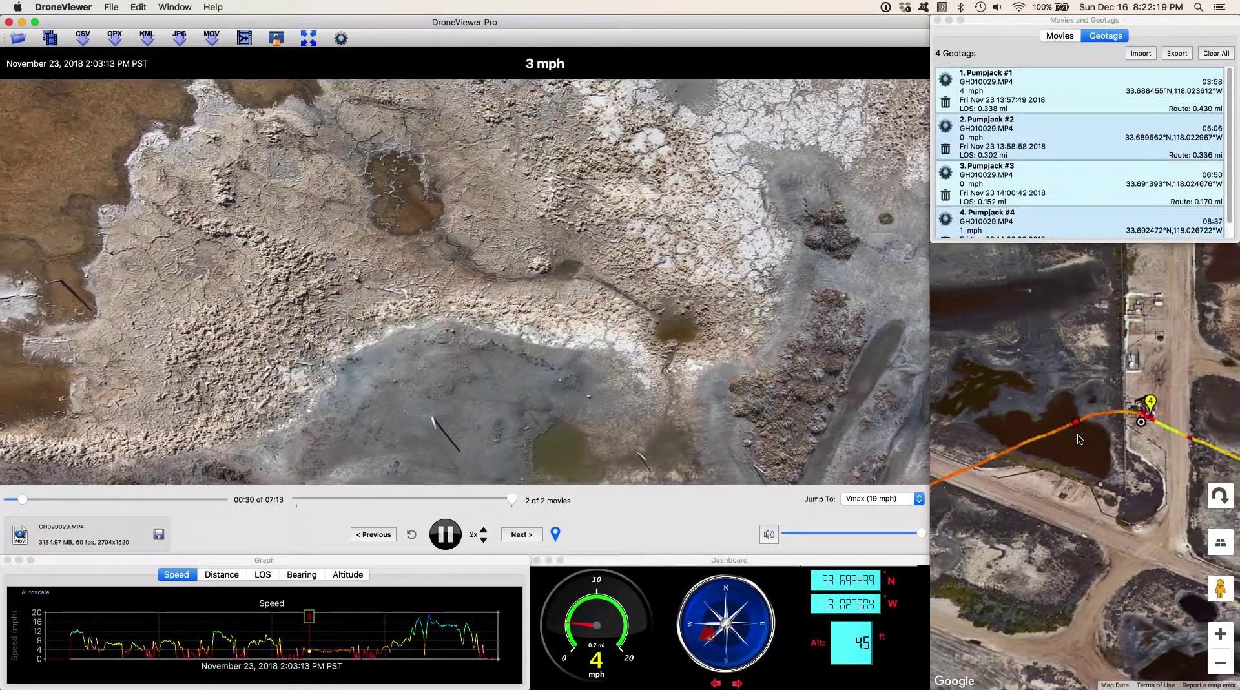
pyautogui.scroll(-2, 1079, 440)
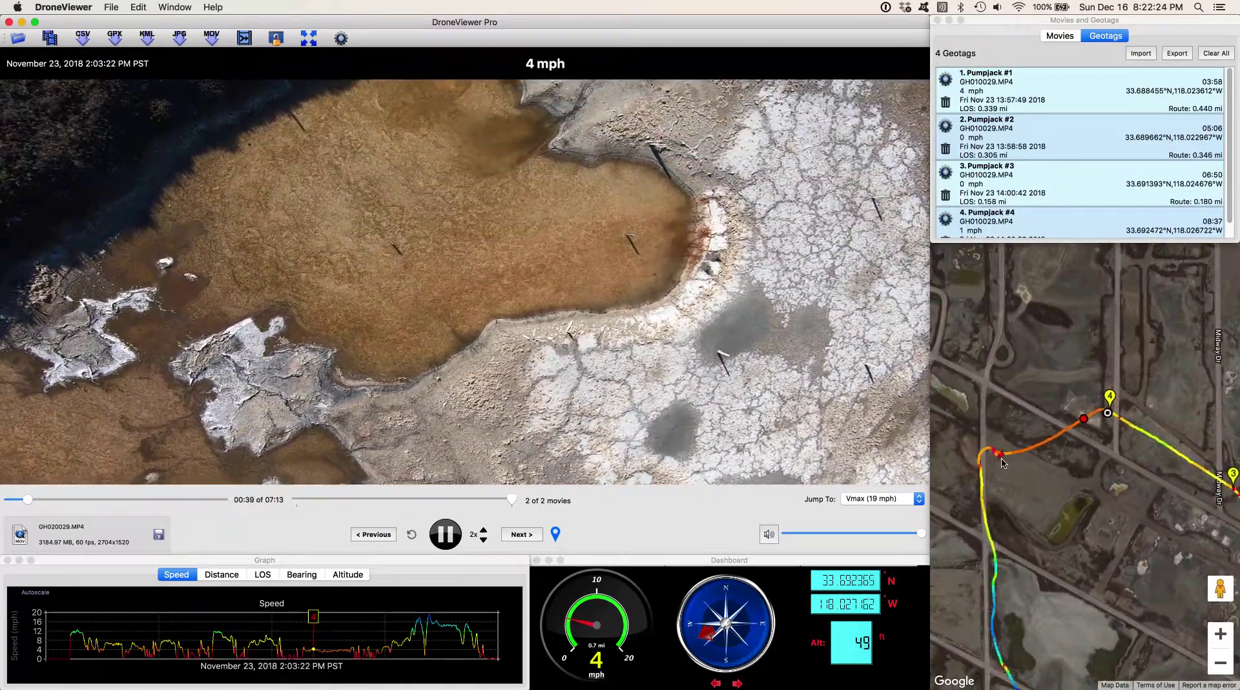
pyautogui.click(1002, 458)
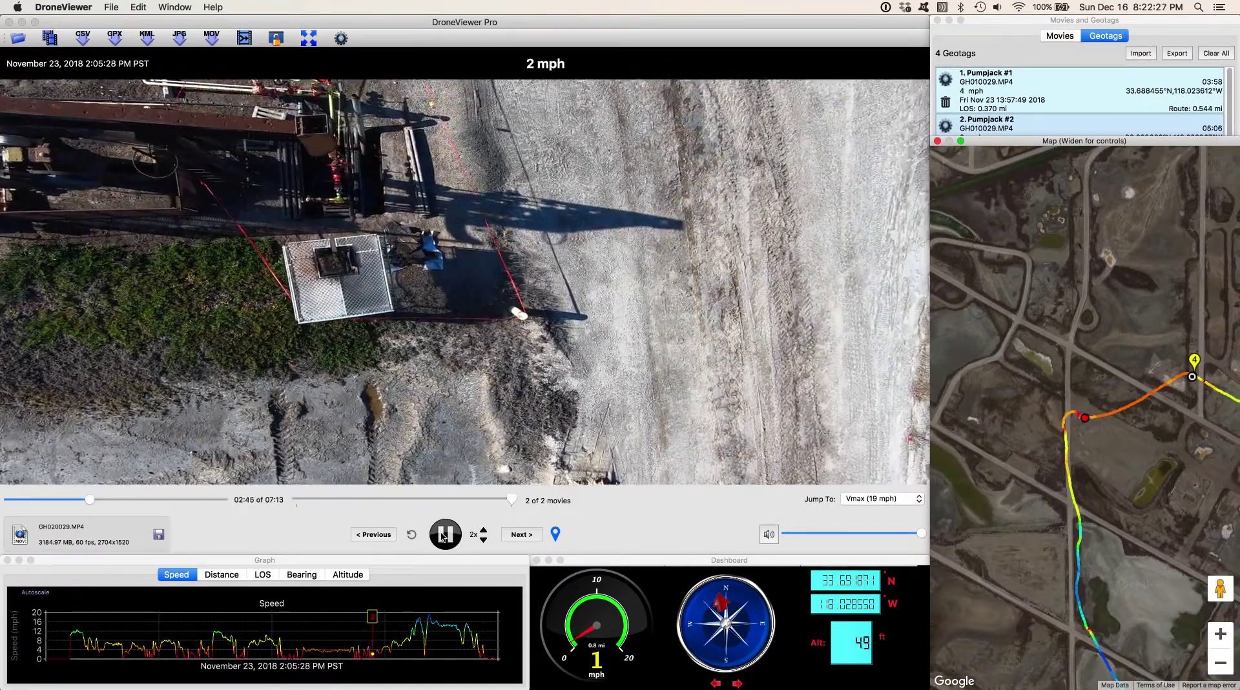
# - Pause at 02:46 and retitle geotag 5 from Untitled Event to 'Pumpjack #5'
pyautogui.click(446, 533)
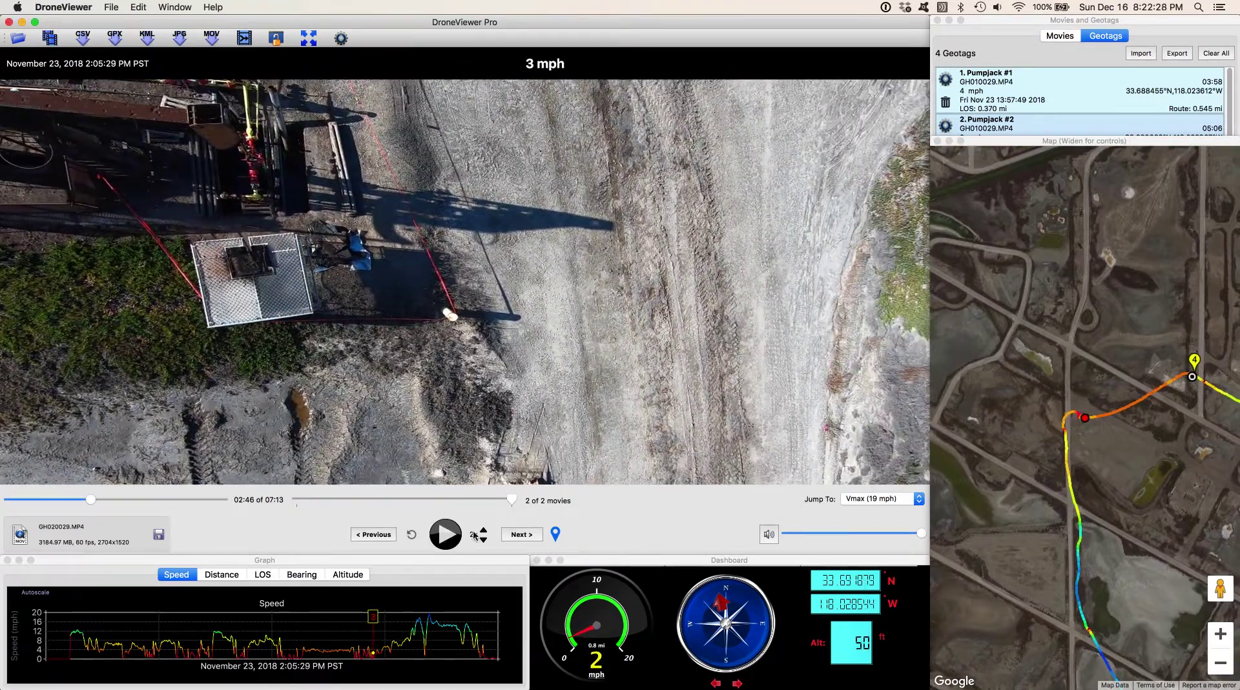
pyautogui.click(1085, 104)
pyautogui.moveTo(1022, 242); pyautogui.dragTo(1019, 408)
pyautogui.click(947, 267)
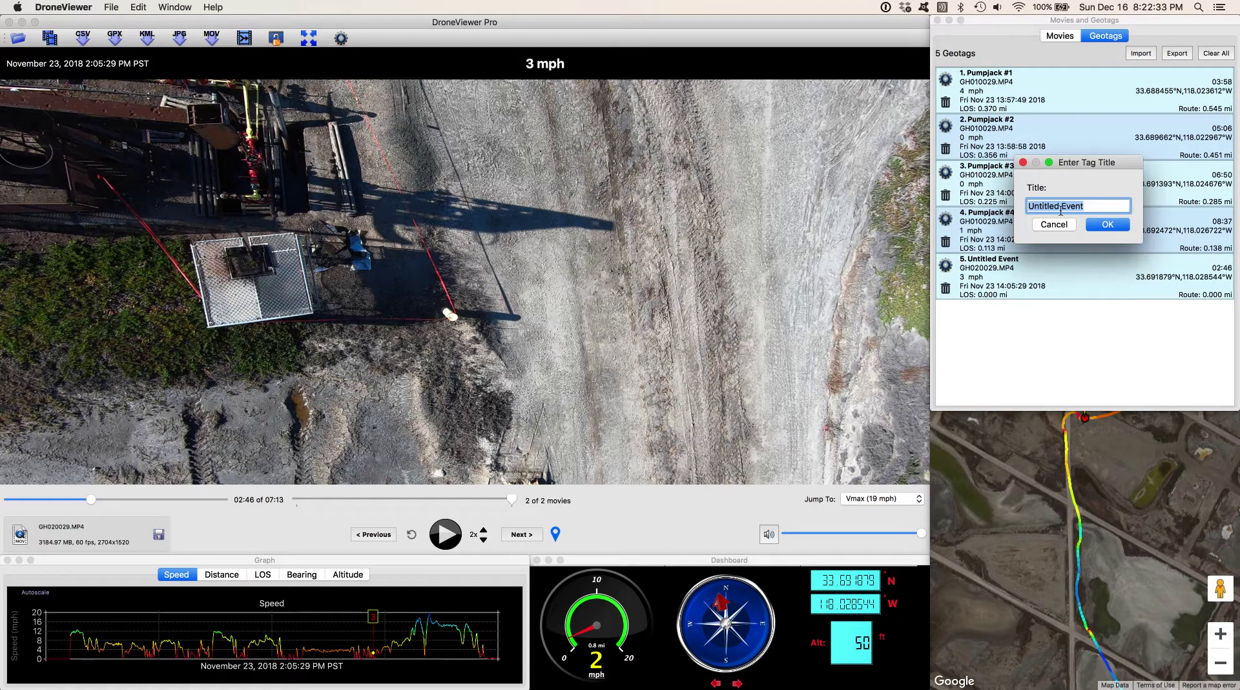
pyautogui.write('Pumpjack #5')
pyautogui.click(1127, 228)
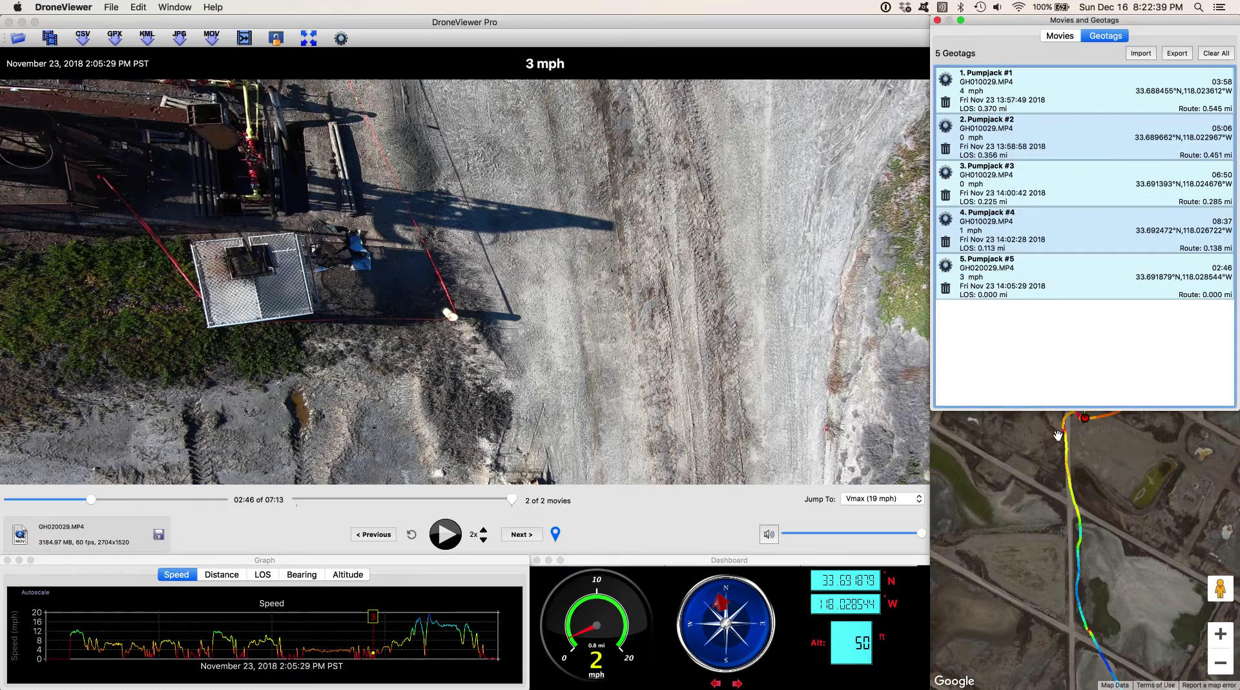
pyautogui.moveTo(1028, 413); pyautogui.dragTo(1002, 307)
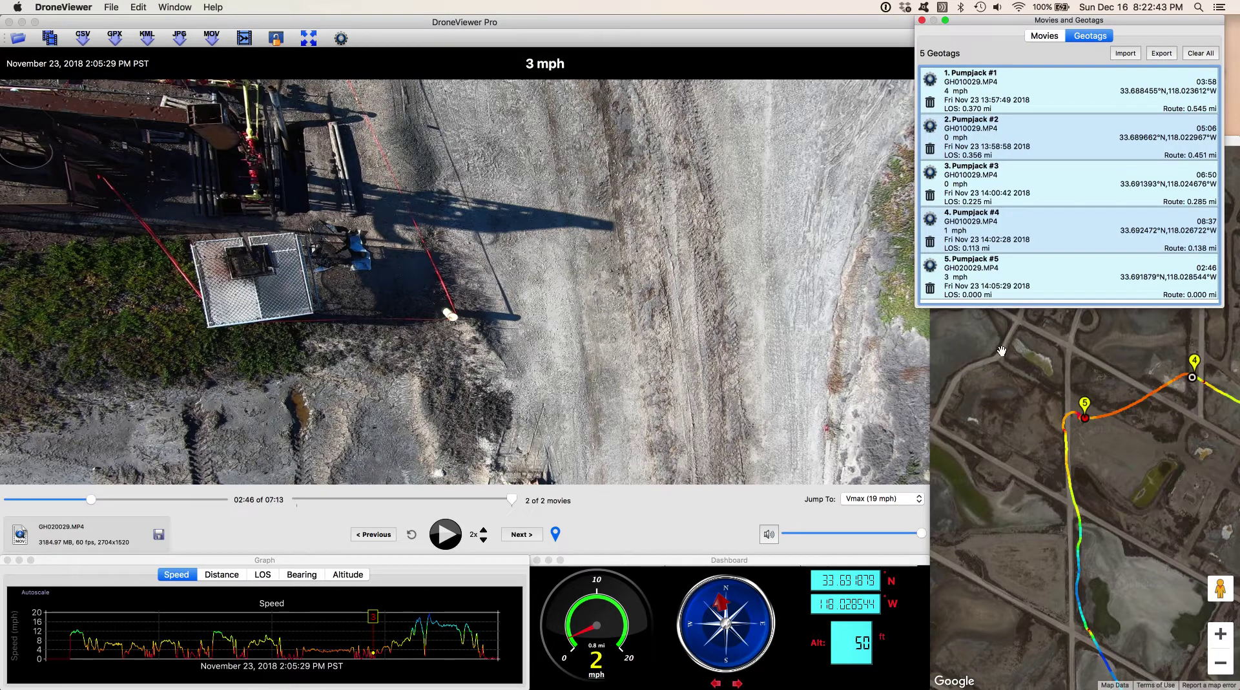
# - Resize the map and jump through Pumpjack #1 to #5 along the route
pyautogui.click(1002, 356)
pyautogui.scroll(-4, 1003, 356)
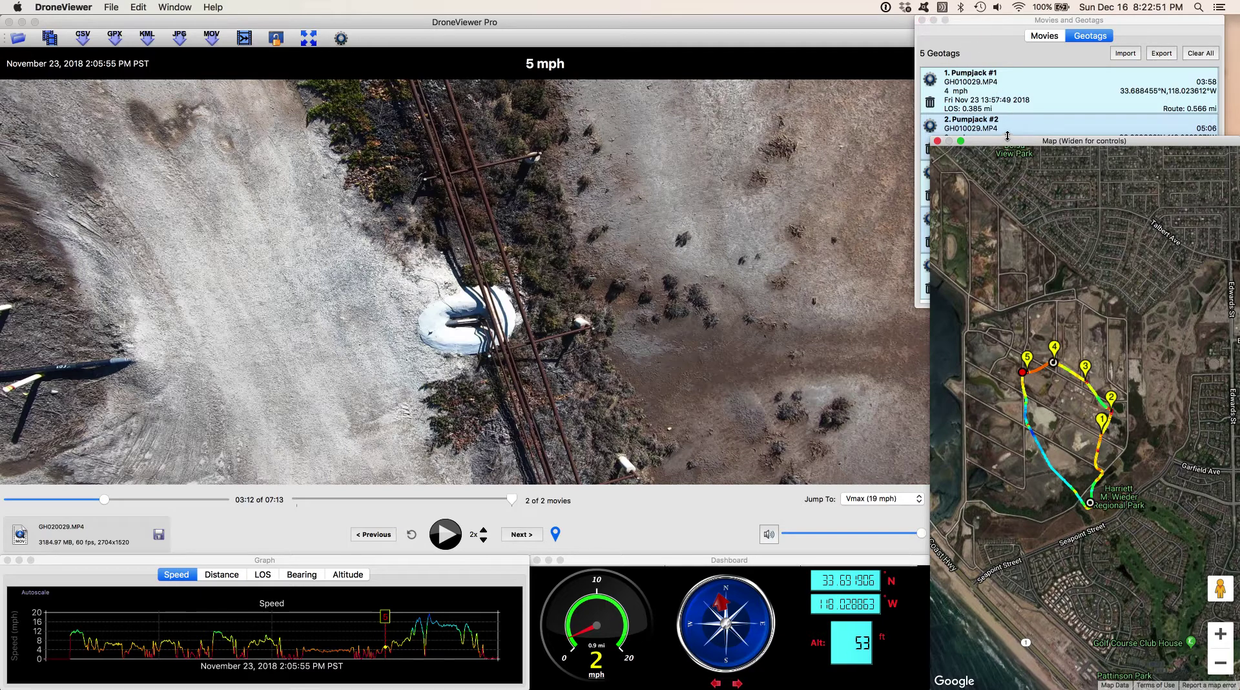
pyautogui.moveTo(1007, 136); pyautogui.dragTo(982, 311)
pyautogui.click(986, 100)
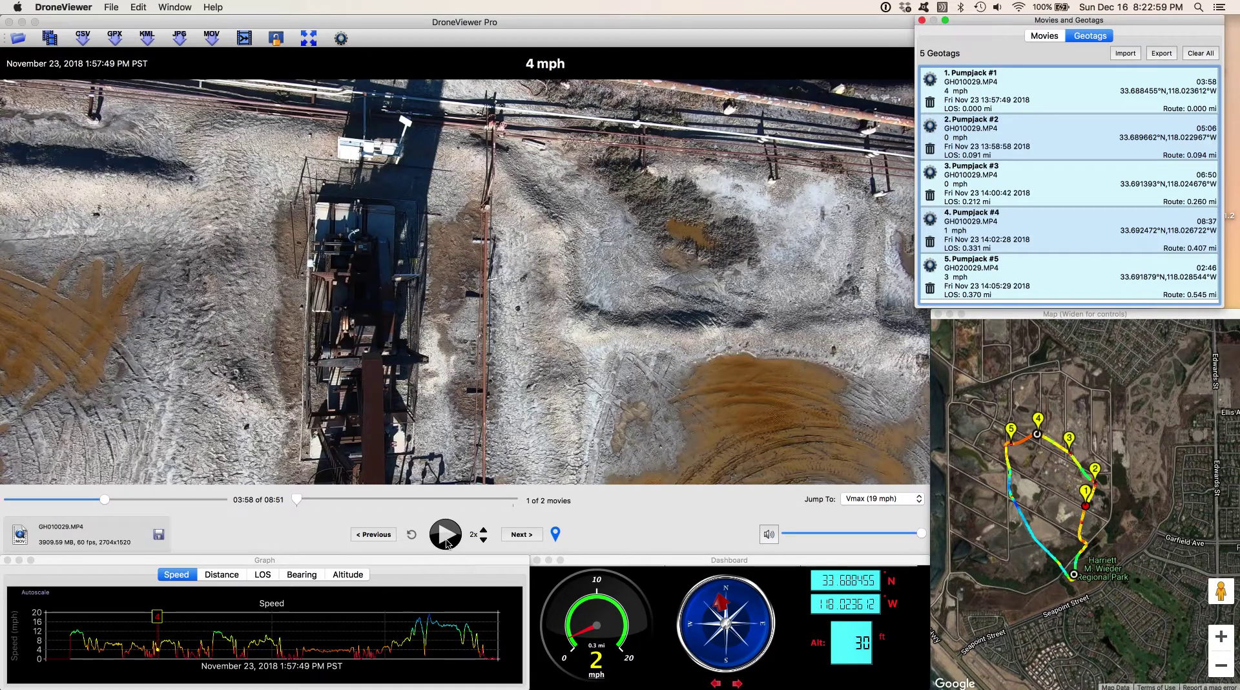
pyautogui.click(445, 535)
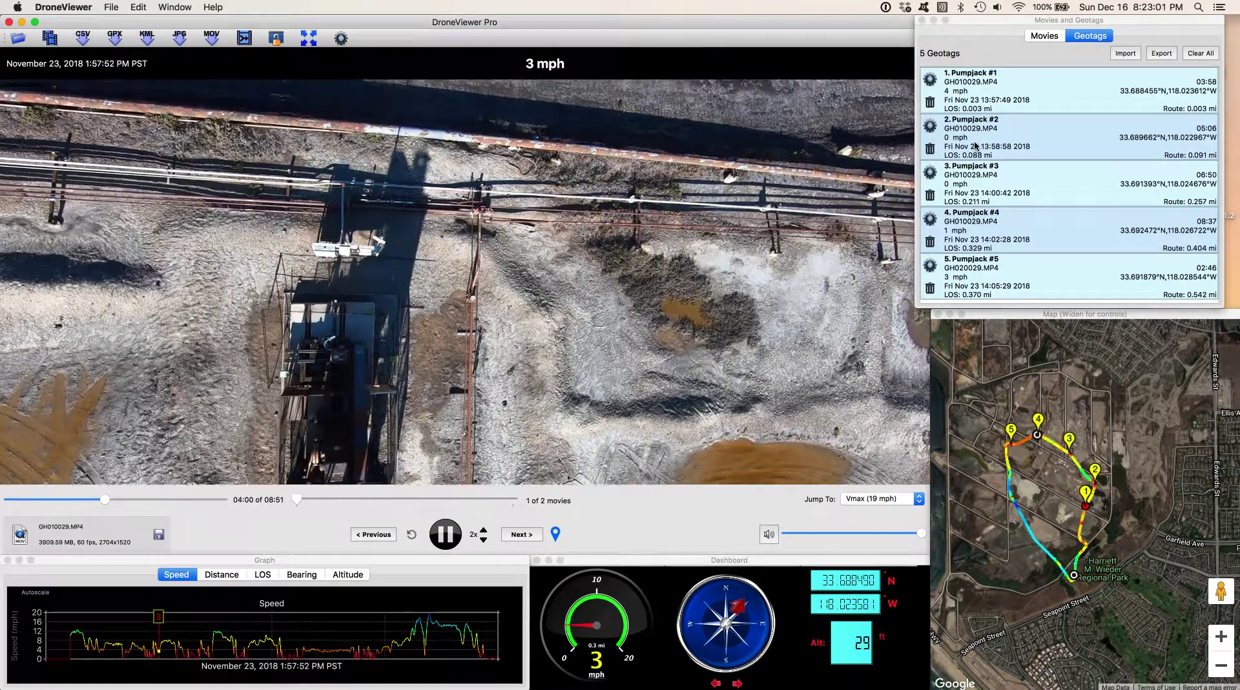
pyautogui.click(975, 145)
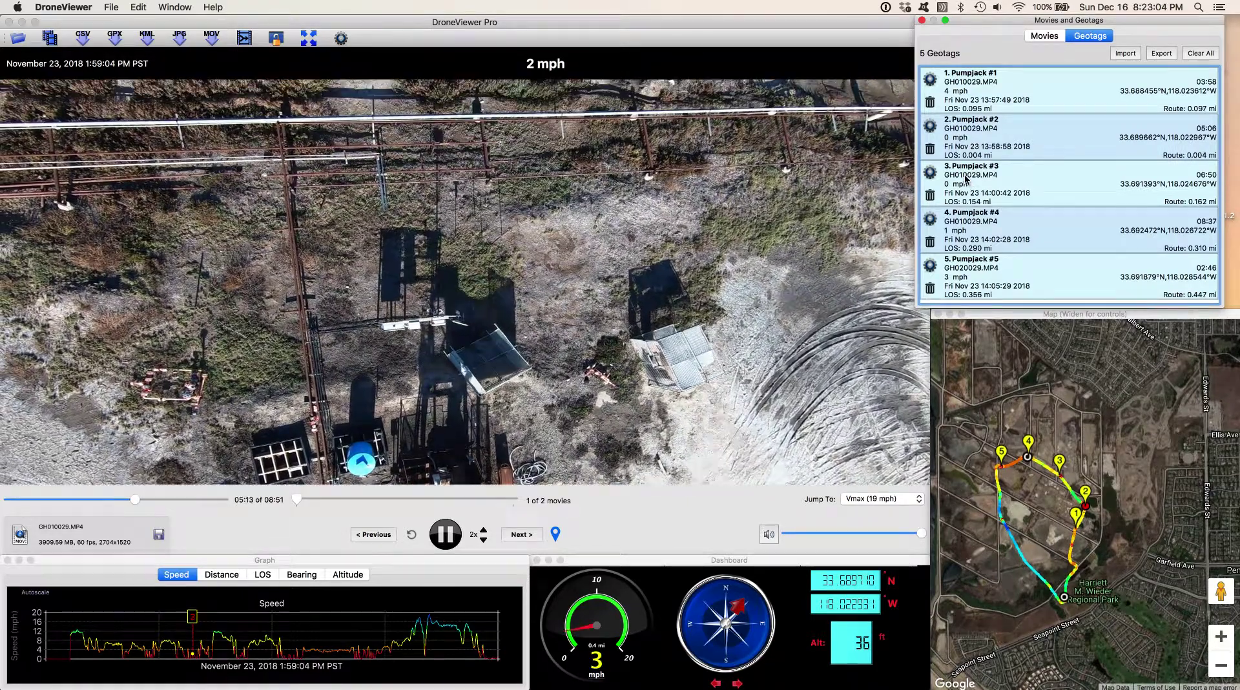
pyautogui.click(966, 180)
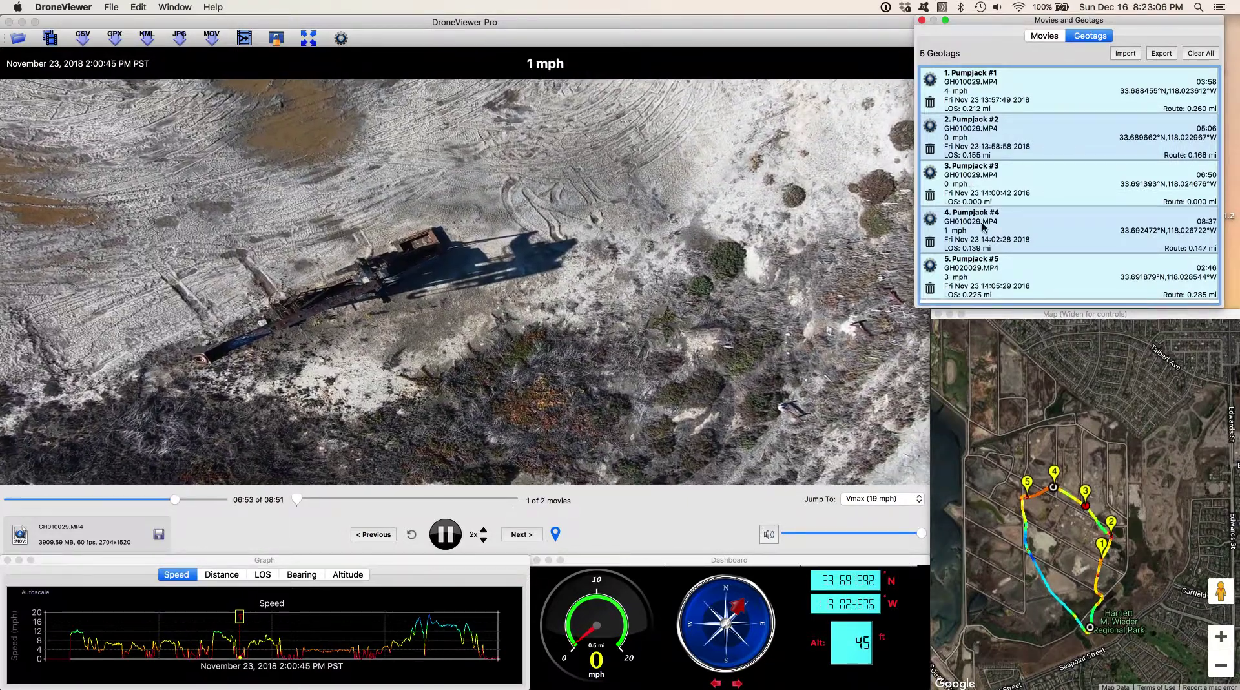
pyautogui.click(984, 226)
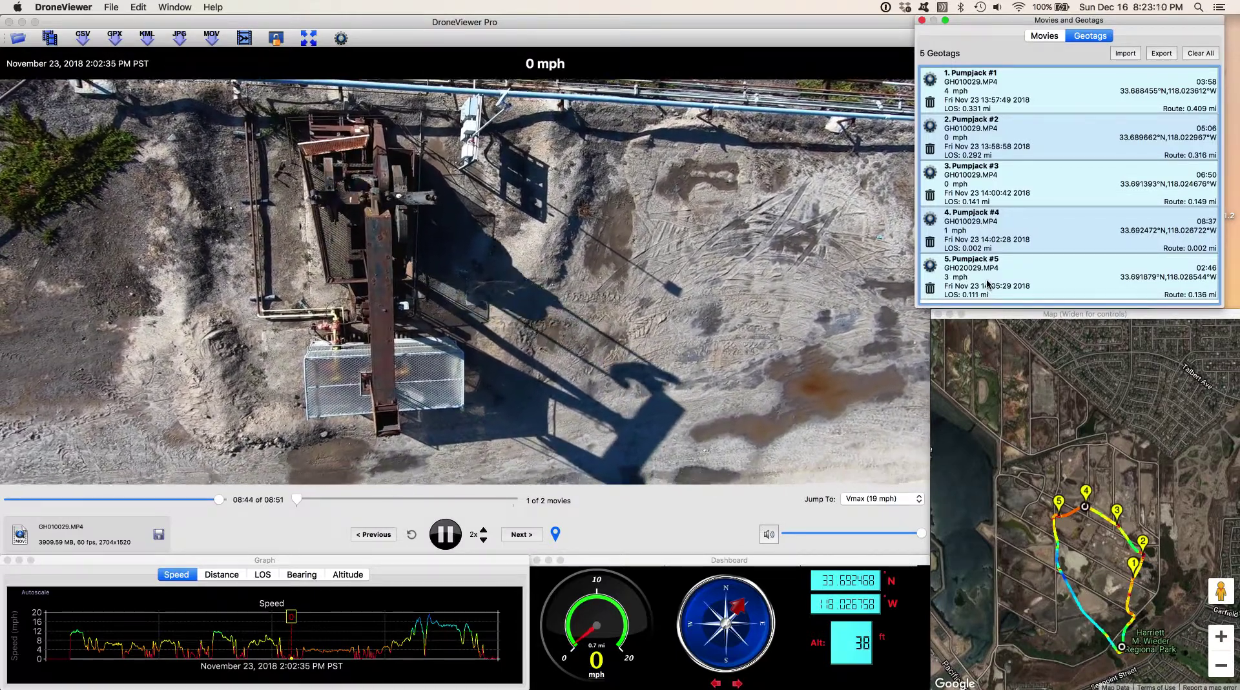
pyautogui.click(987, 284)
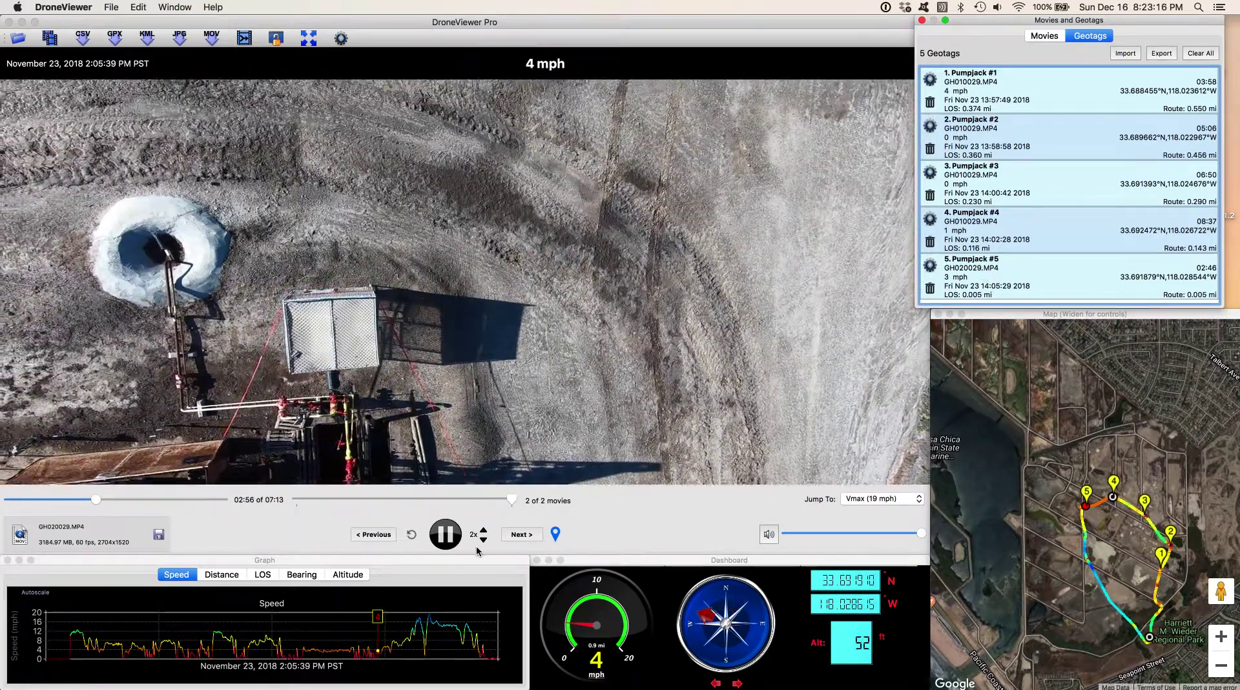
# - Slow playback from 2x to half speed, then return it to 1x
pyautogui.click(484, 539)
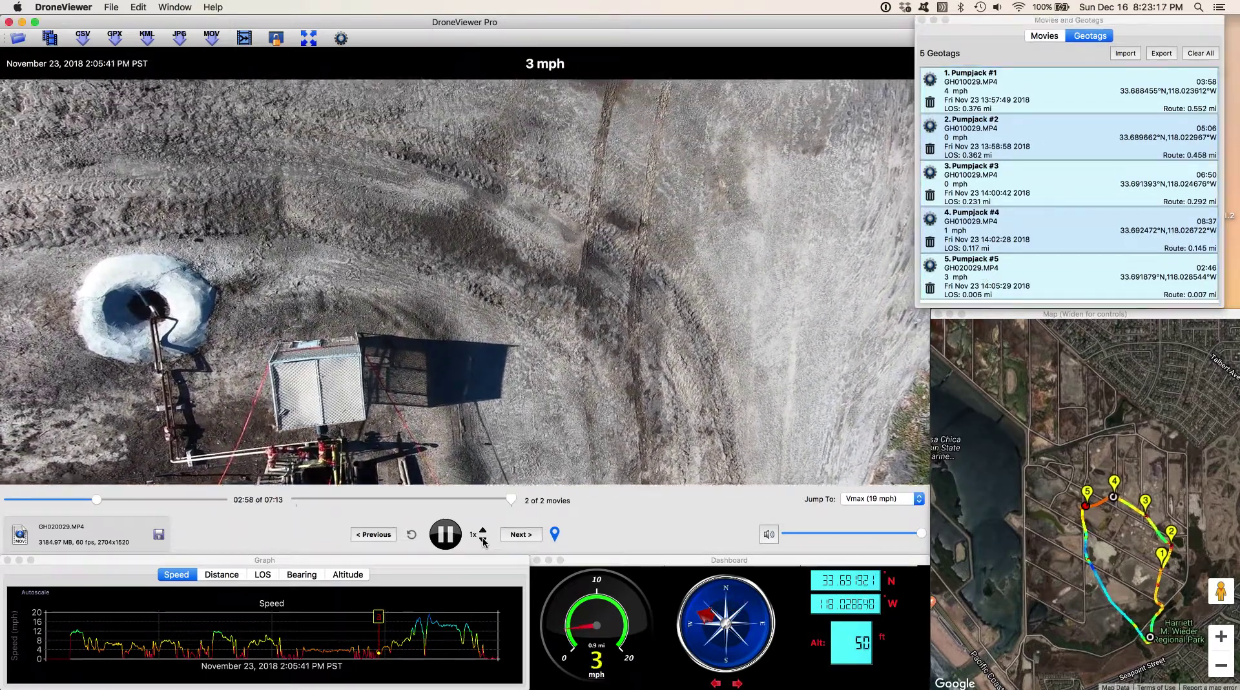
pyautogui.click(484, 539)
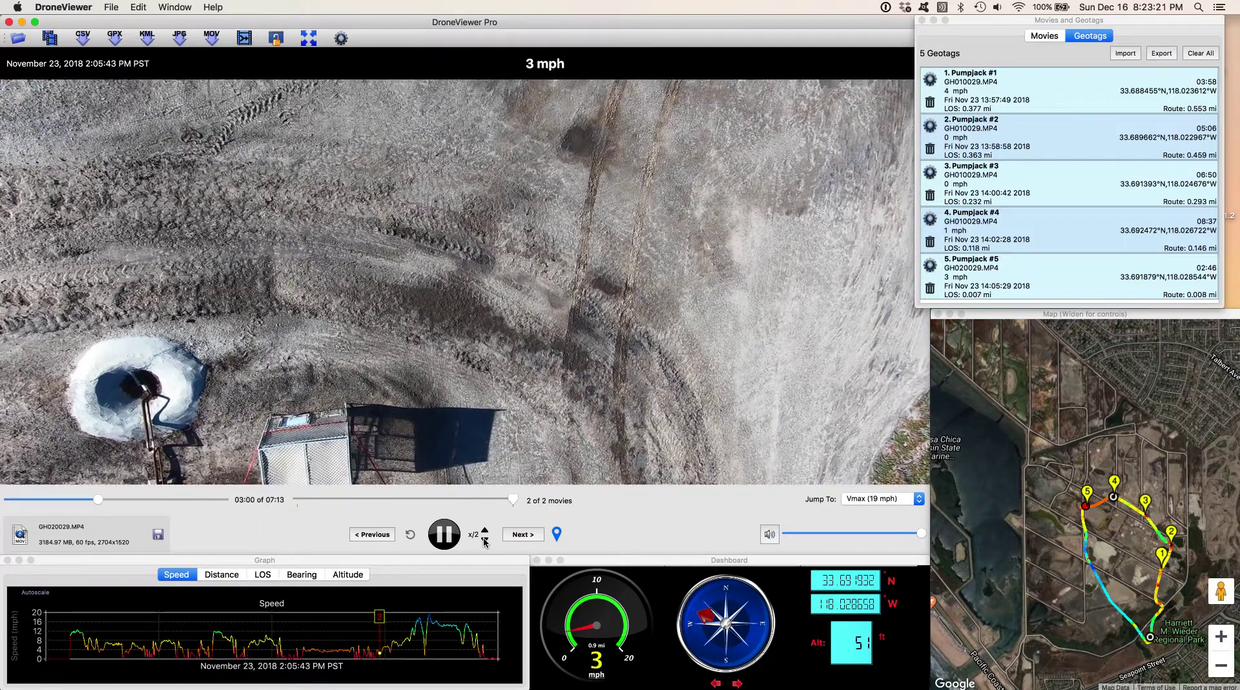
pyautogui.click(485, 531)
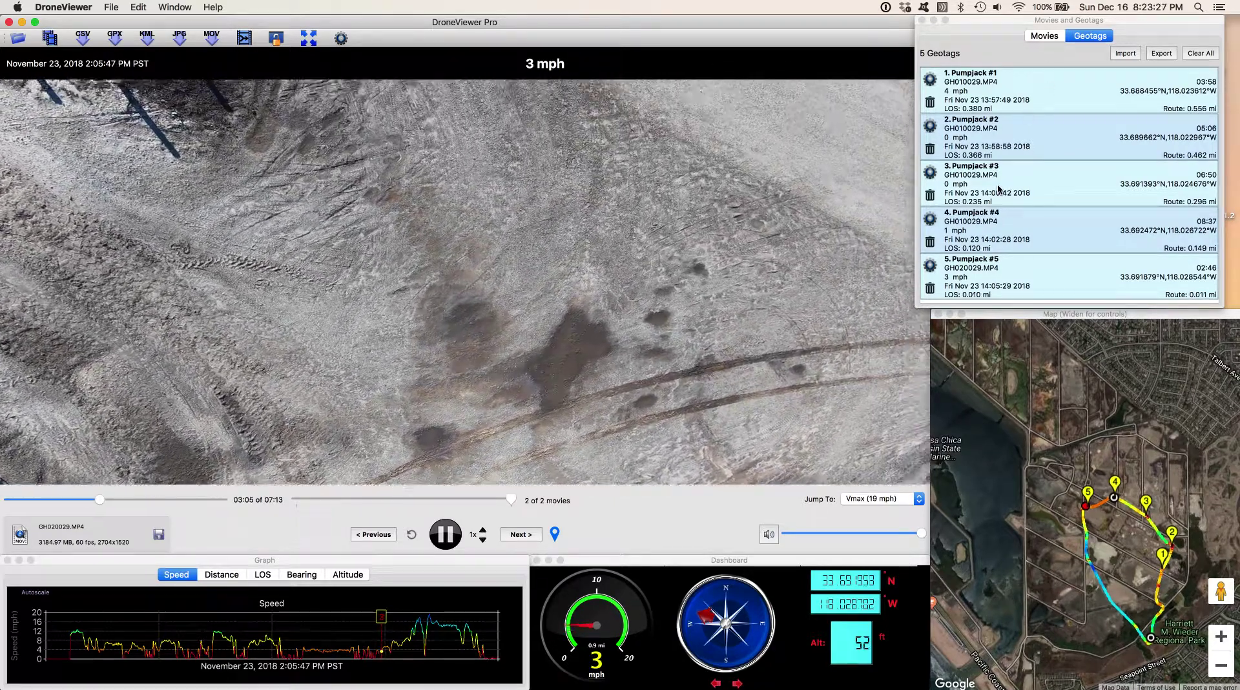
# - Revisit Pumpjack #3 and #2, then export the geotags to a text file named 'geotags'
pyautogui.click(998, 189)
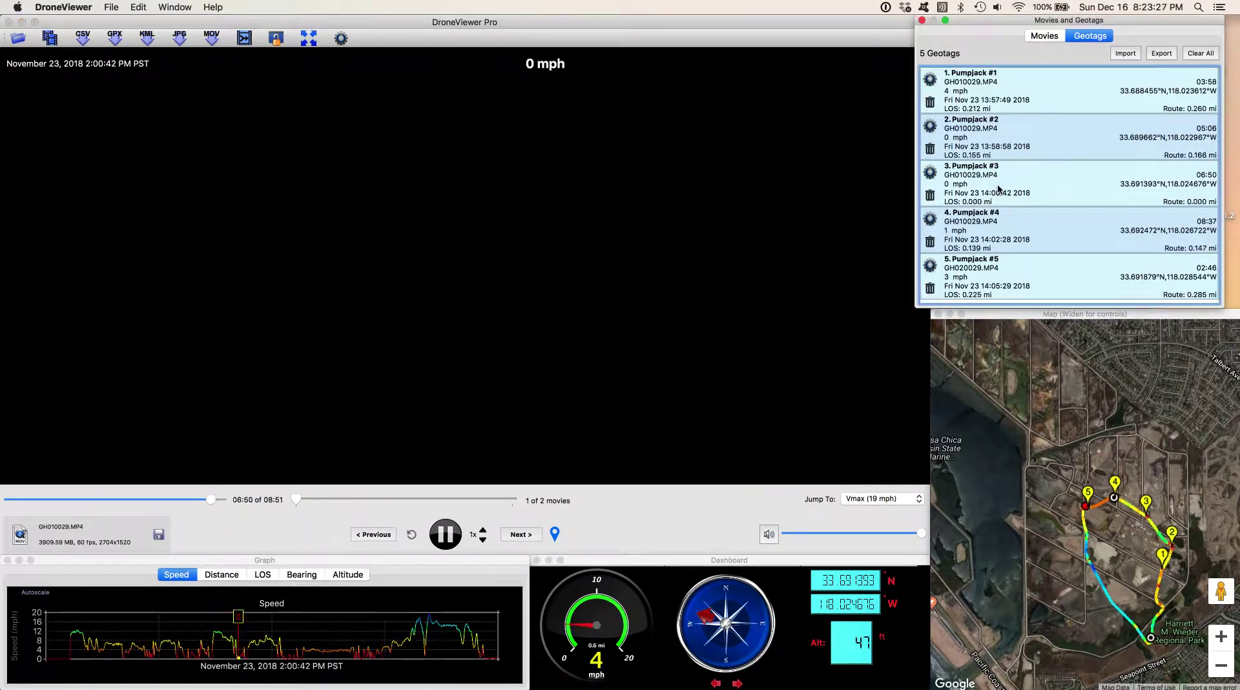
pyautogui.click(1000, 143)
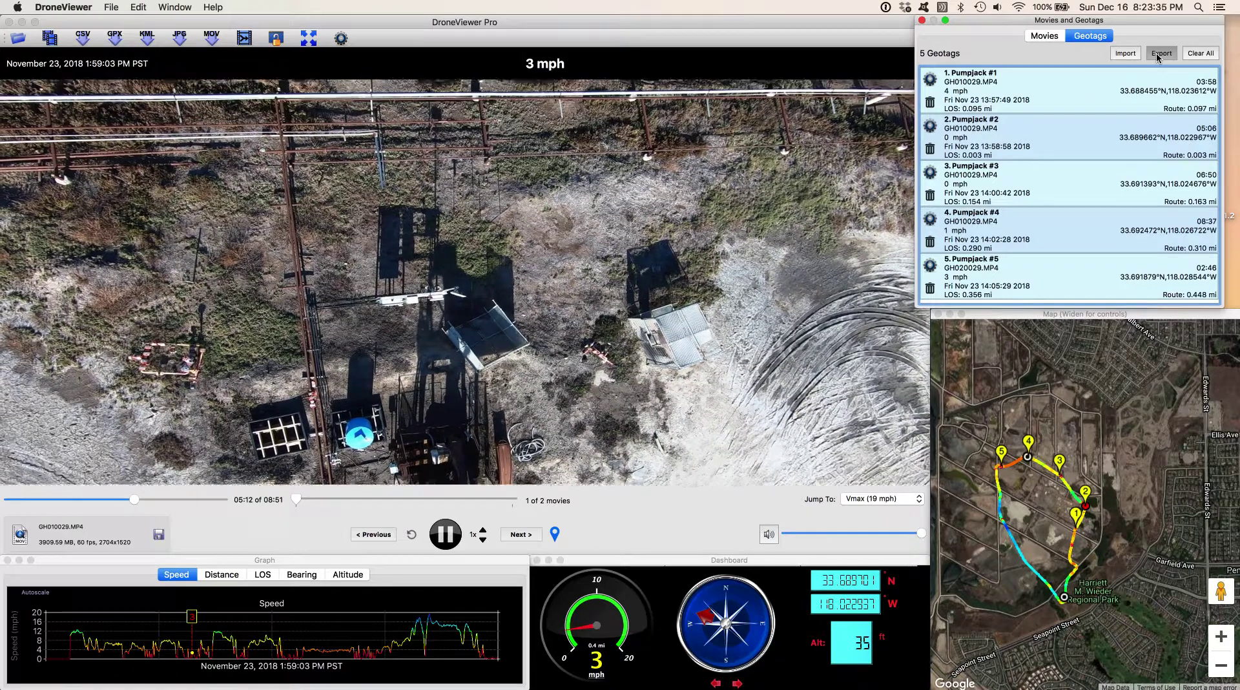
pyautogui.click(1161, 54)
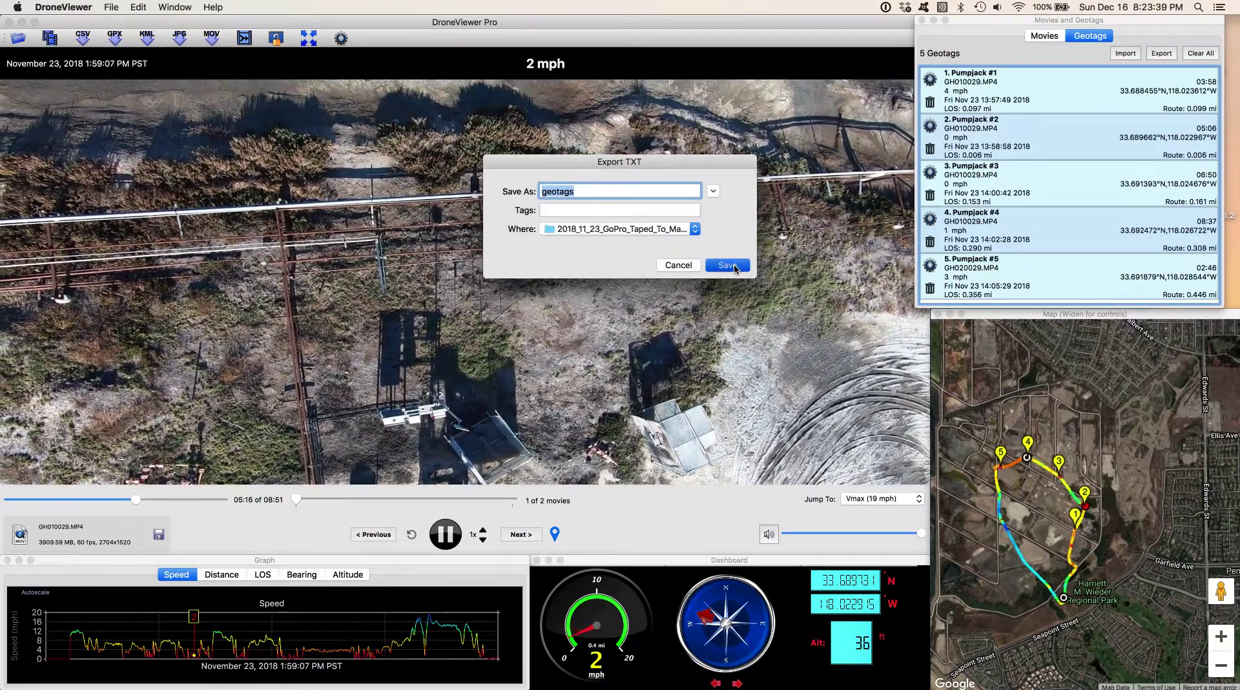
pyautogui.click(727, 266)
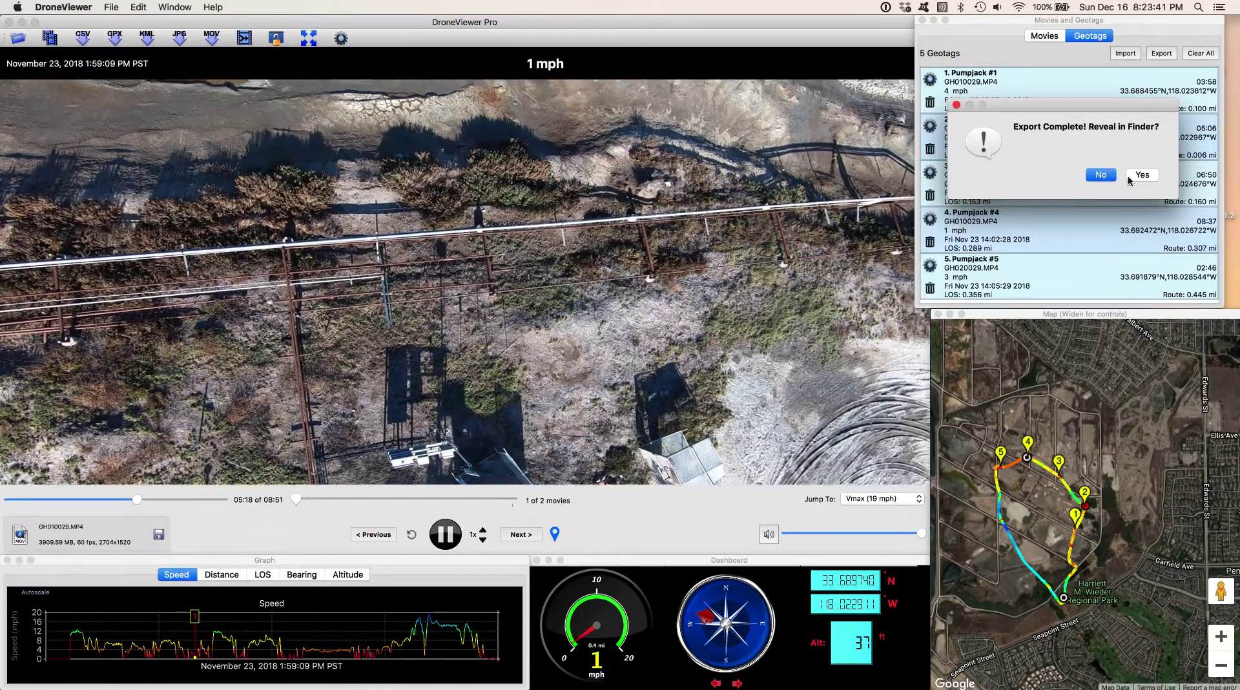
# - Reveal geotags.text in Finder, then quit and relaunch DroneViewer Pro
pyautogui.click(1129, 179)
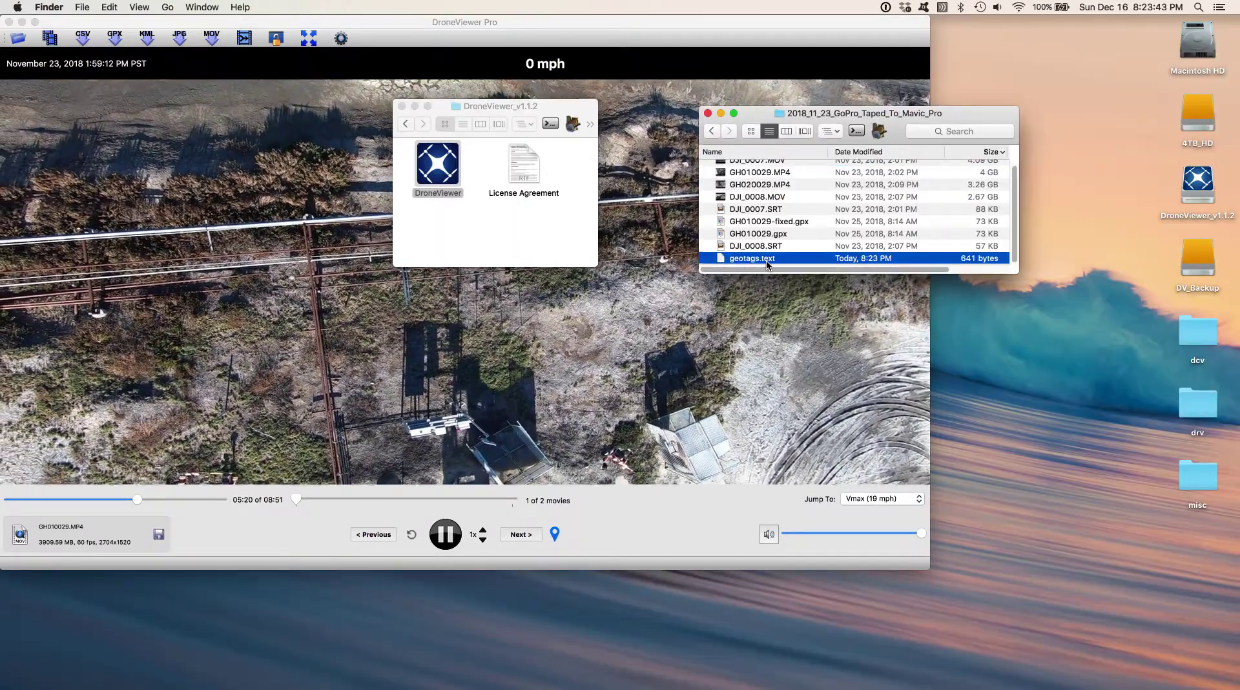
pyautogui.click(684, 538)
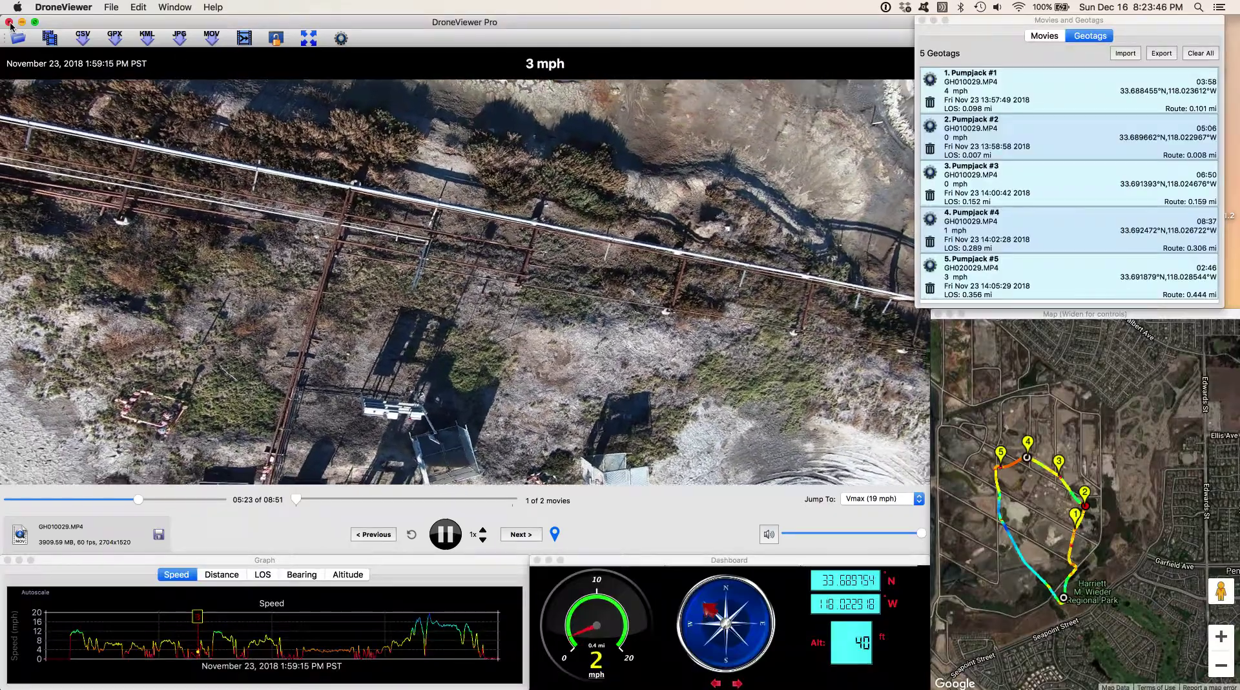
pyautogui.click(9, 23)
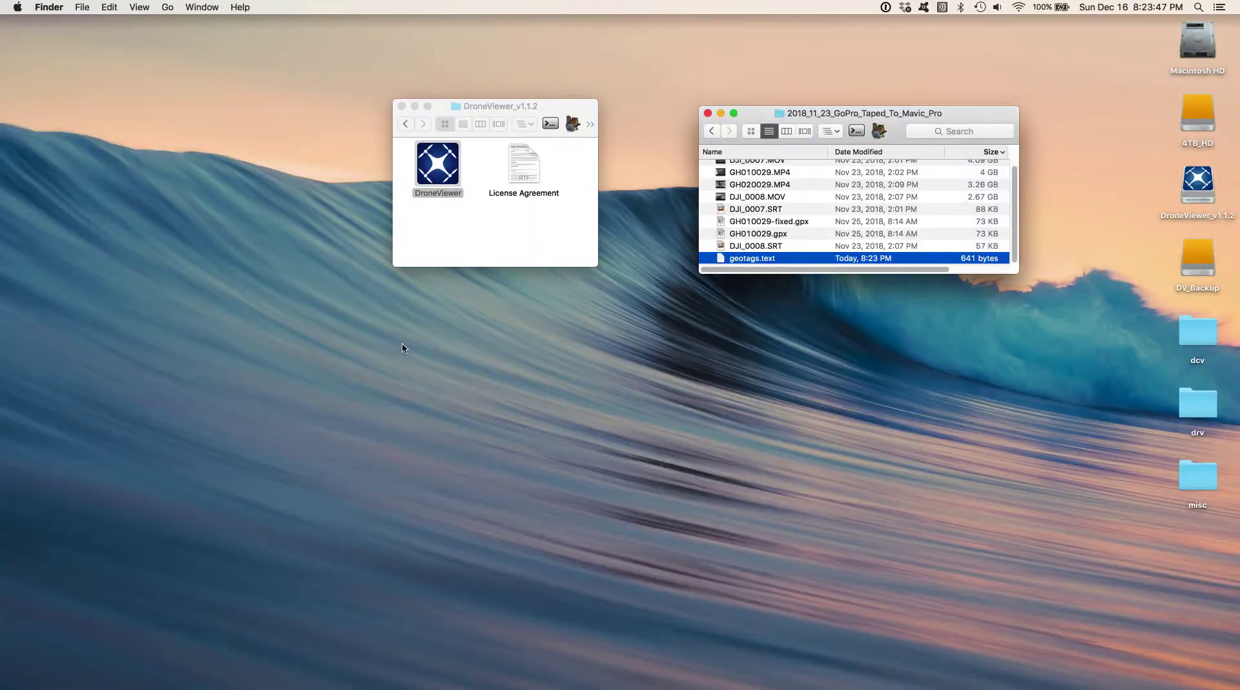
pyautogui.doubleClick(436, 173)
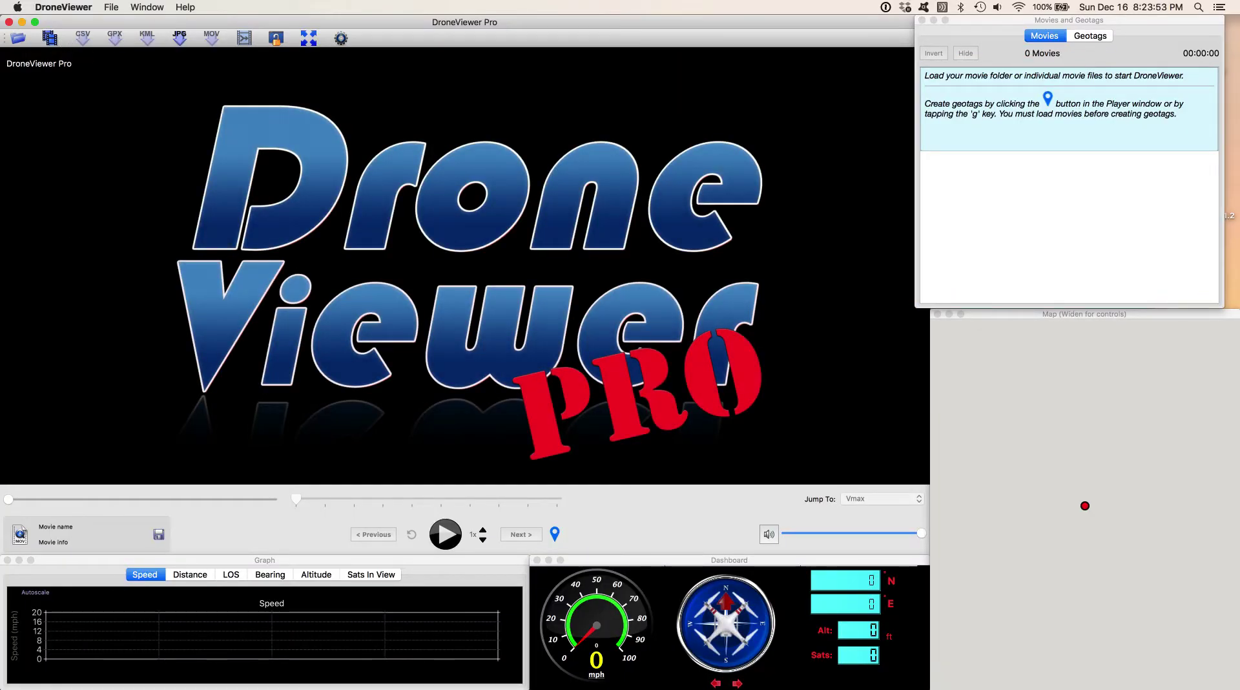
# - Drag GH010029.MP4 and GH020029.MP4 from the footage folder into DroneViewer Pro
pyautogui.click(28, 681)
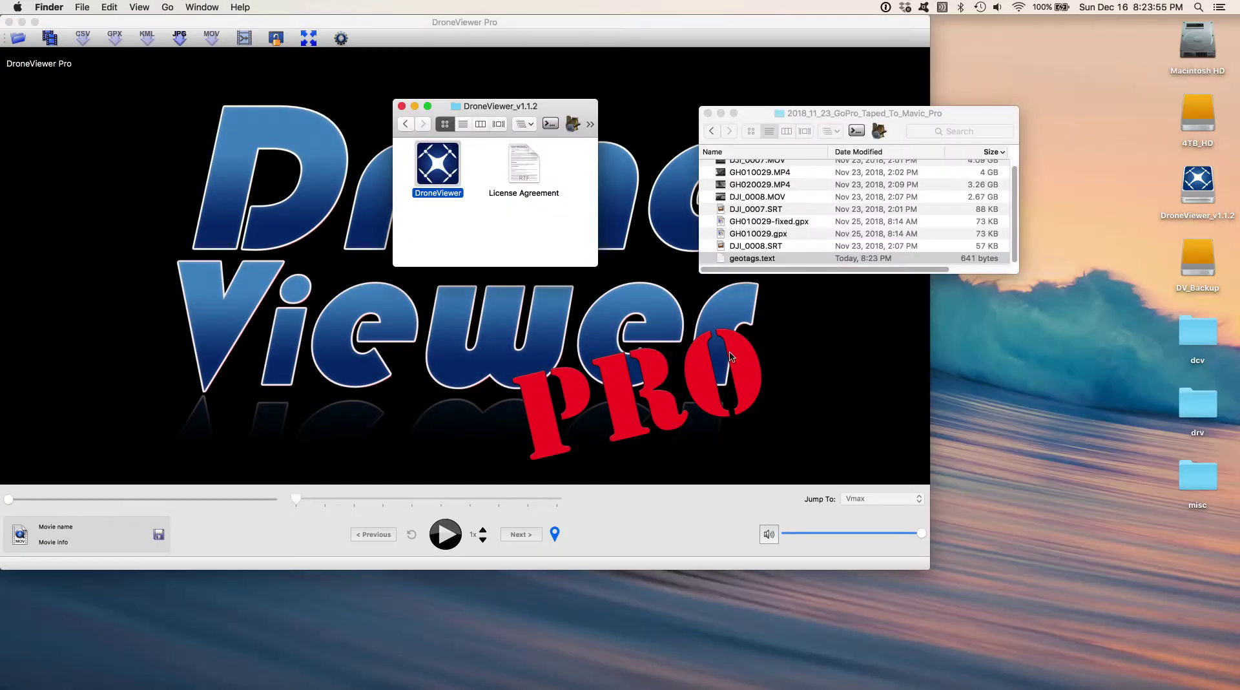
pyautogui.scroll(1, 770, 196)
pyautogui.press('super+grave')
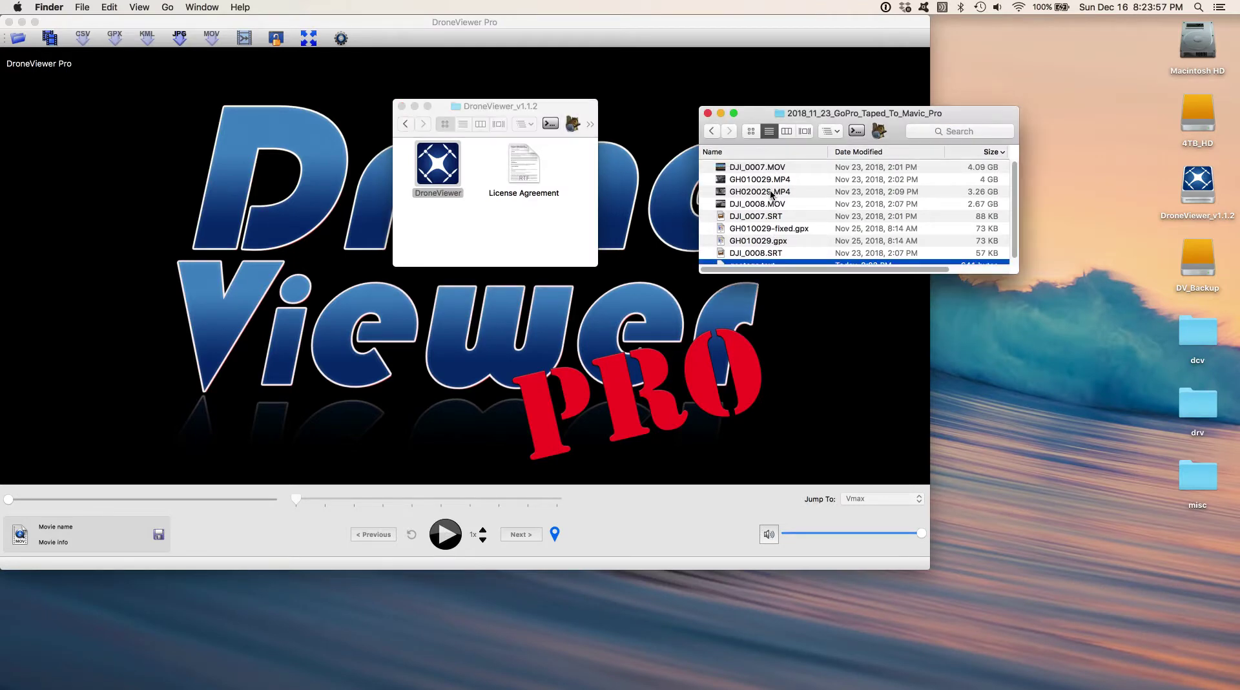
pyautogui.click(767, 192)
pyautogui.keyDown('shift'); pyautogui.click(765, 184); pyautogui.keyUp('shift')
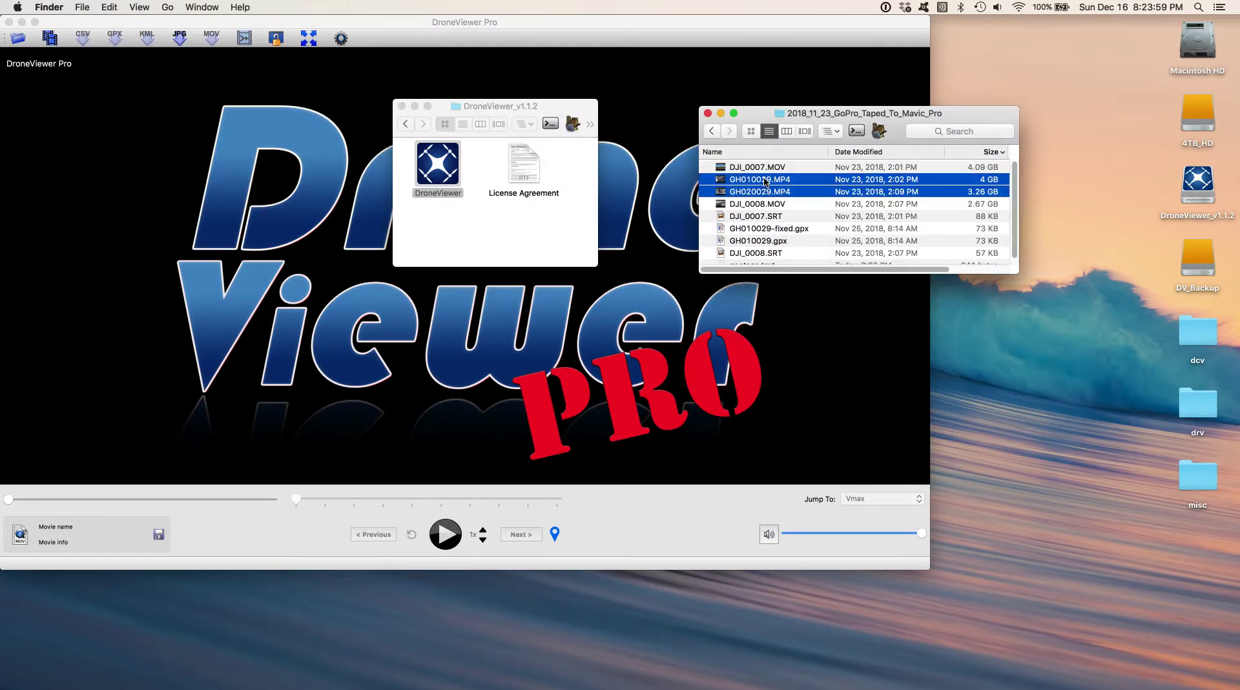
pyautogui.moveTo(765, 184); pyautogui.dragTo(611, 400)
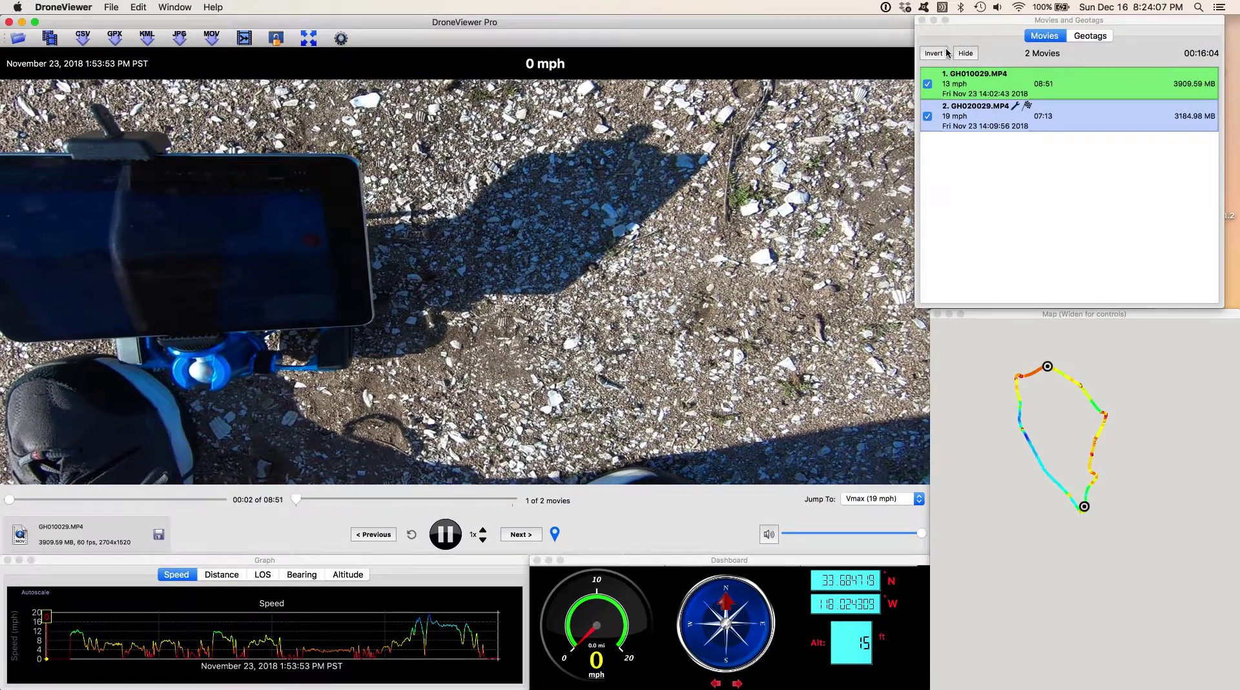
# - Import the saved geotags.text file into the Geotags list
pyautogui.click(1090, 36)
pyautogui.click(1122, 53)
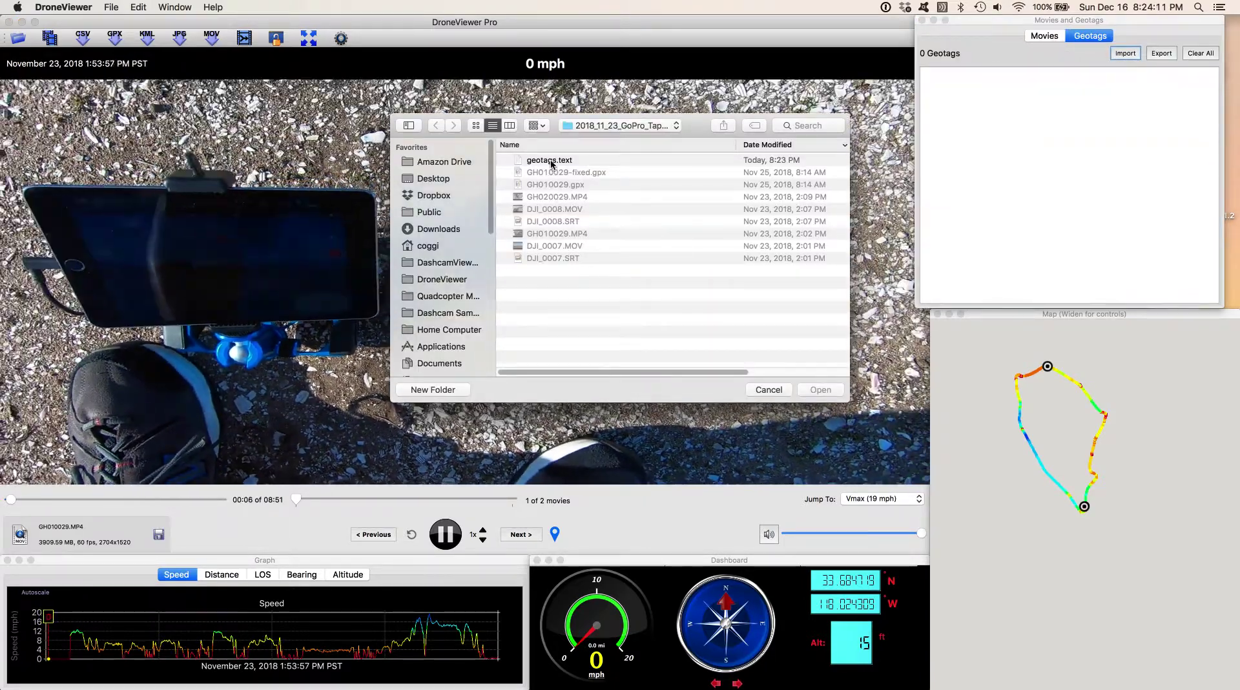
pyautogui.doubleClick(551, 161)
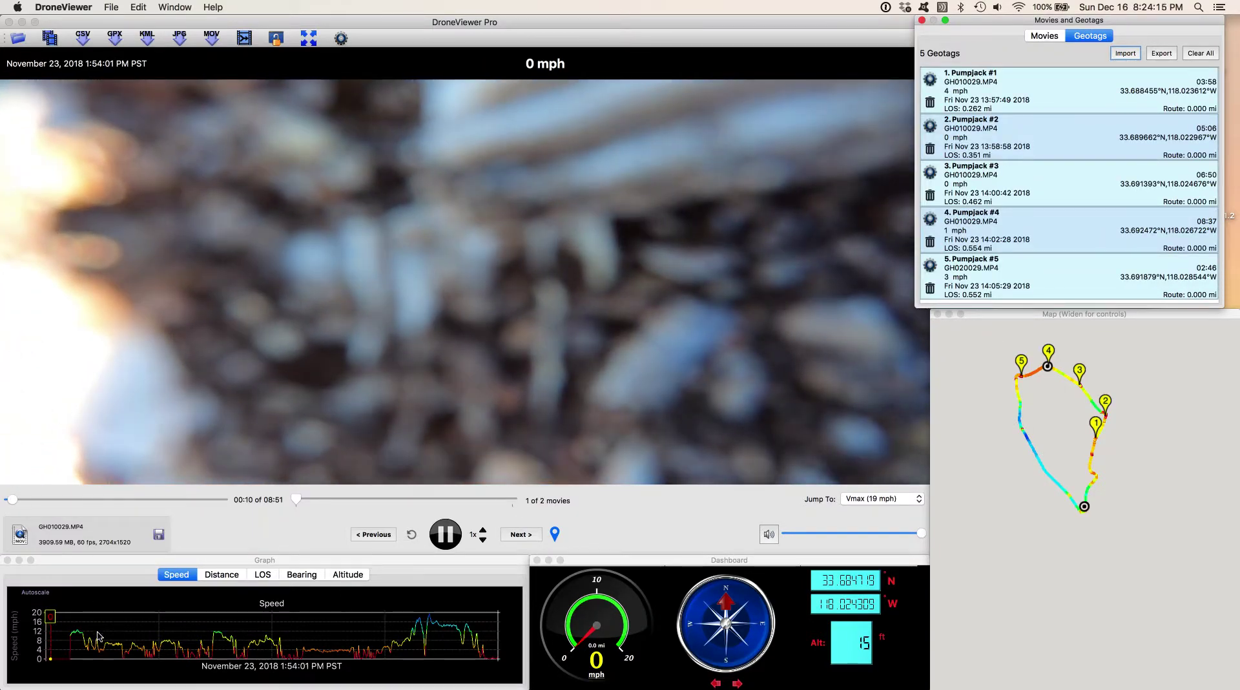
# - Jump through Pumpjack #2, #4 and #5, and show coordinates in degrees and decimal minutes
pyautogui.click(995, 130)
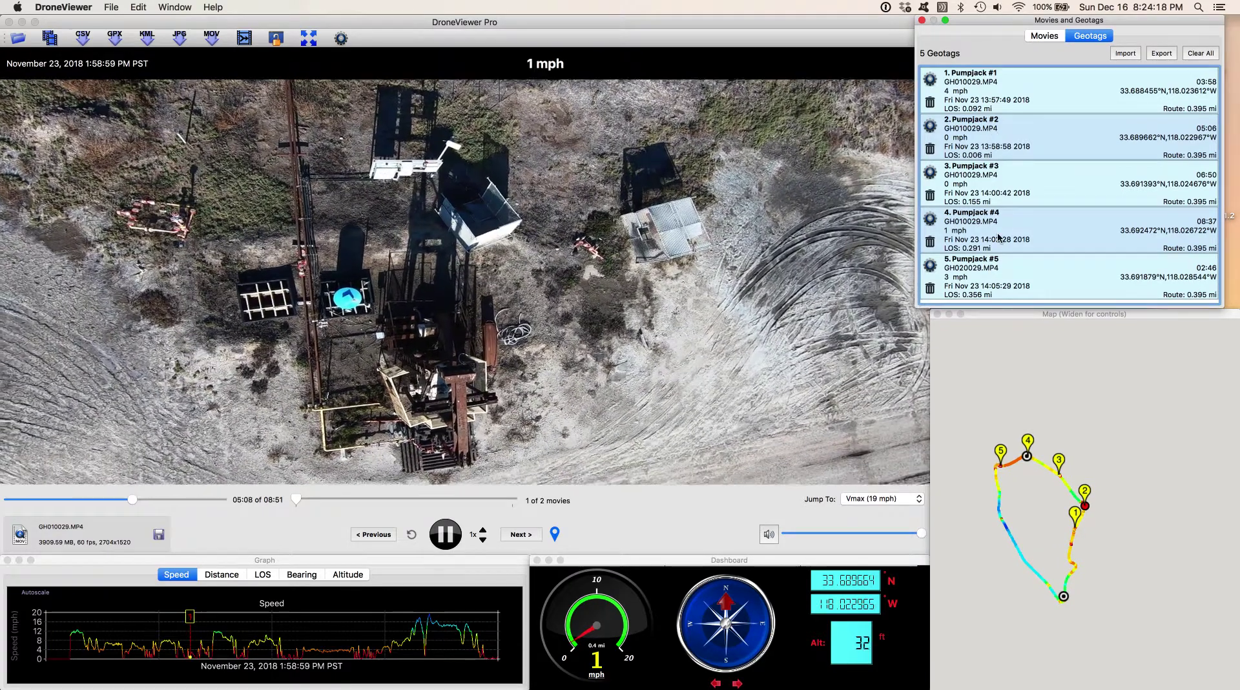
pyautogui.click(998, 237)
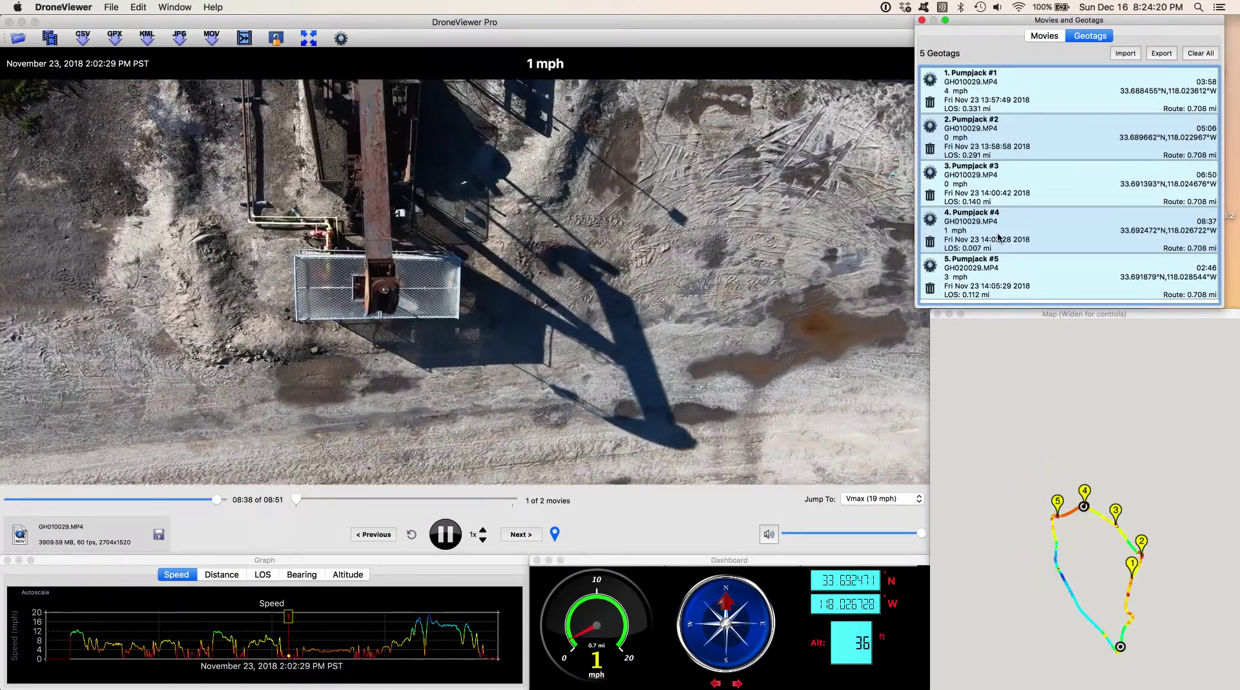
pyautogui.click(986, 274)
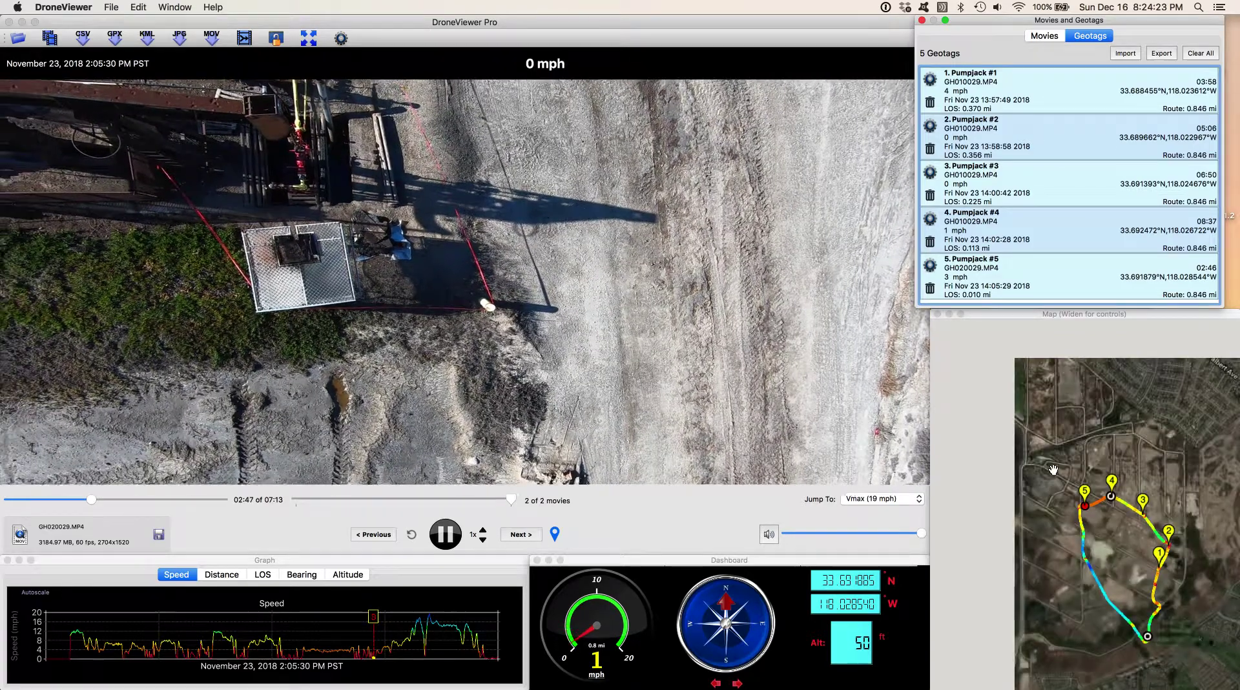
pyautogui.scroll(4, 1104, 508)
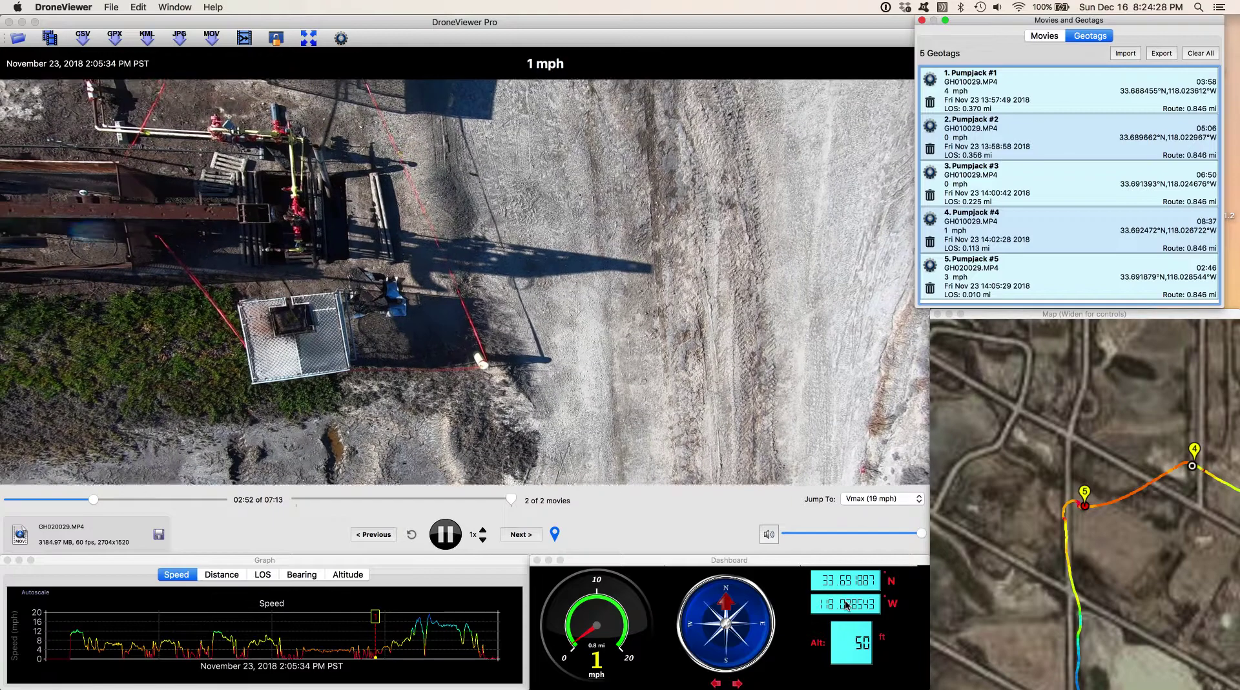
pyautogui.click(847, 606)
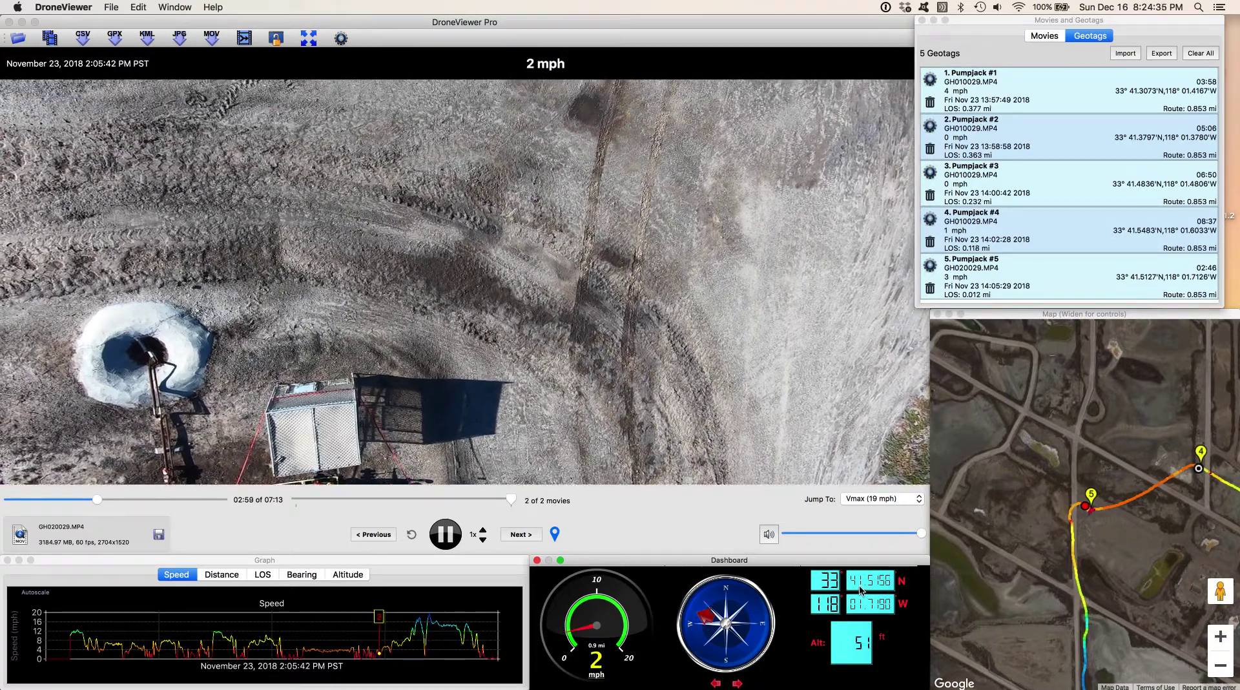
# - Cycle coordinates back to decimal degrees, speed units back to mph, then jump to Pumpjack #2
pyautogui.click(860, 589)
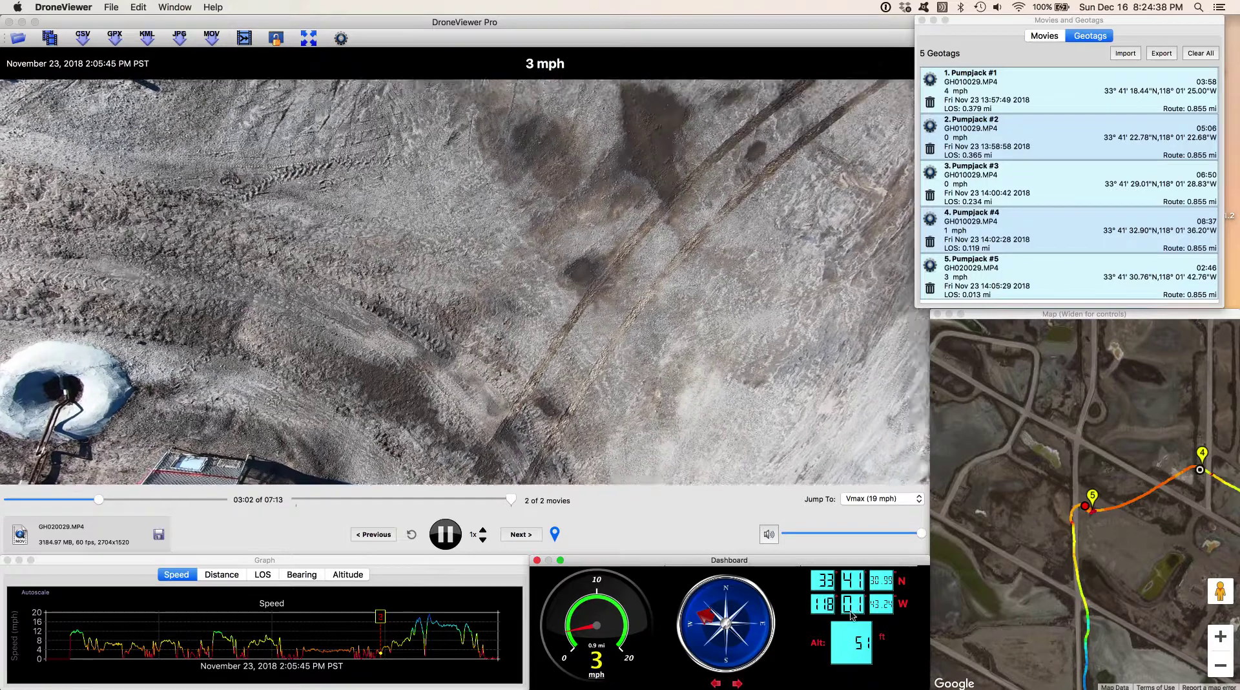
pyautogui.click(856, 604)
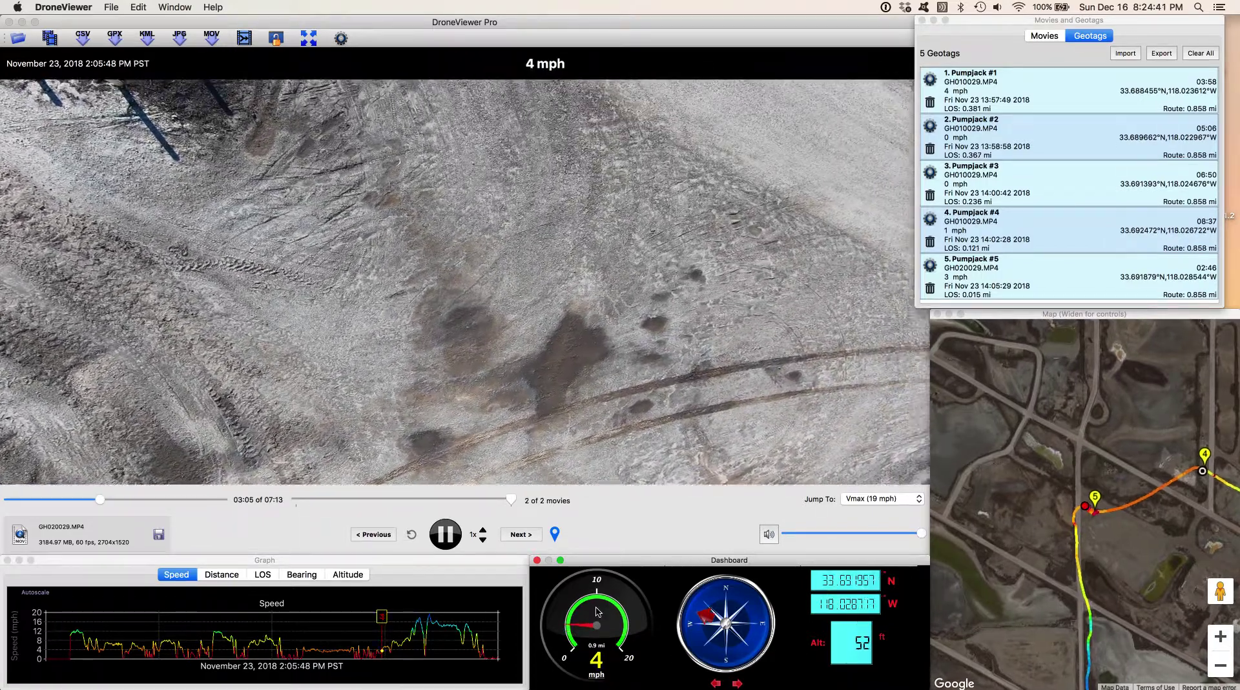
pyautogui.click(598, 617)
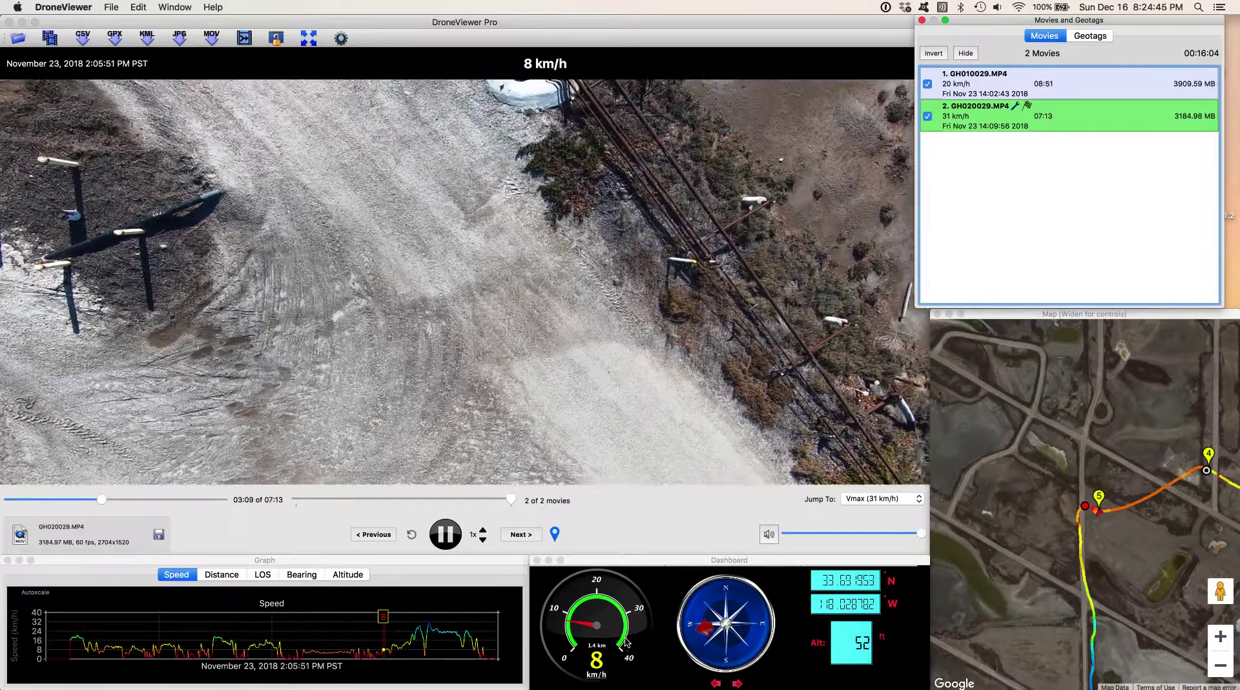
pyautogui.click(623, 641)
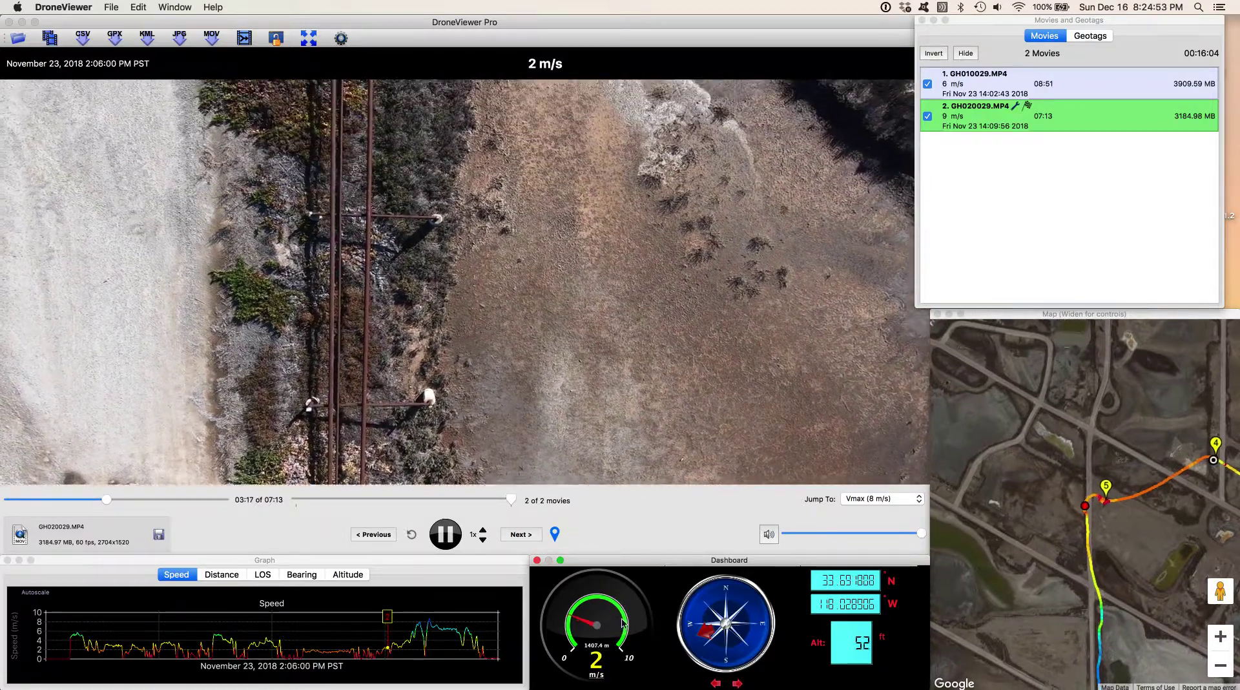
pyautogui.click(590, 625)
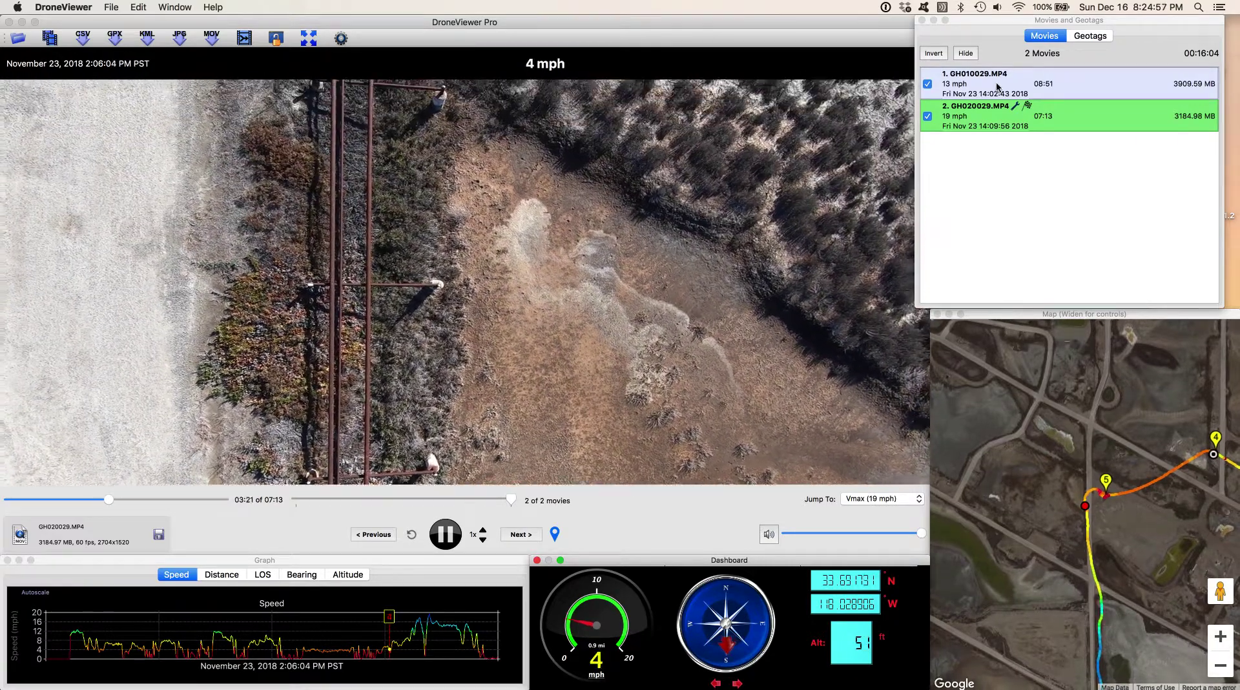
pyautogui.click(1090, 36)
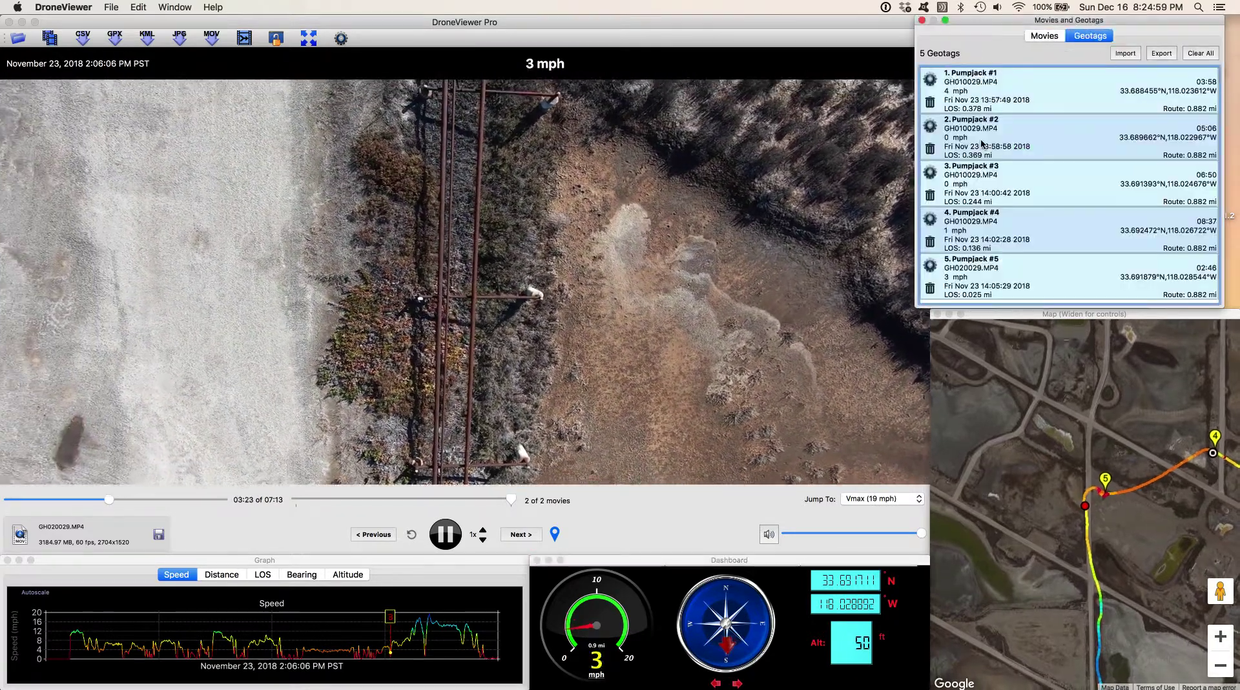
pyautogui.click(982, 144)
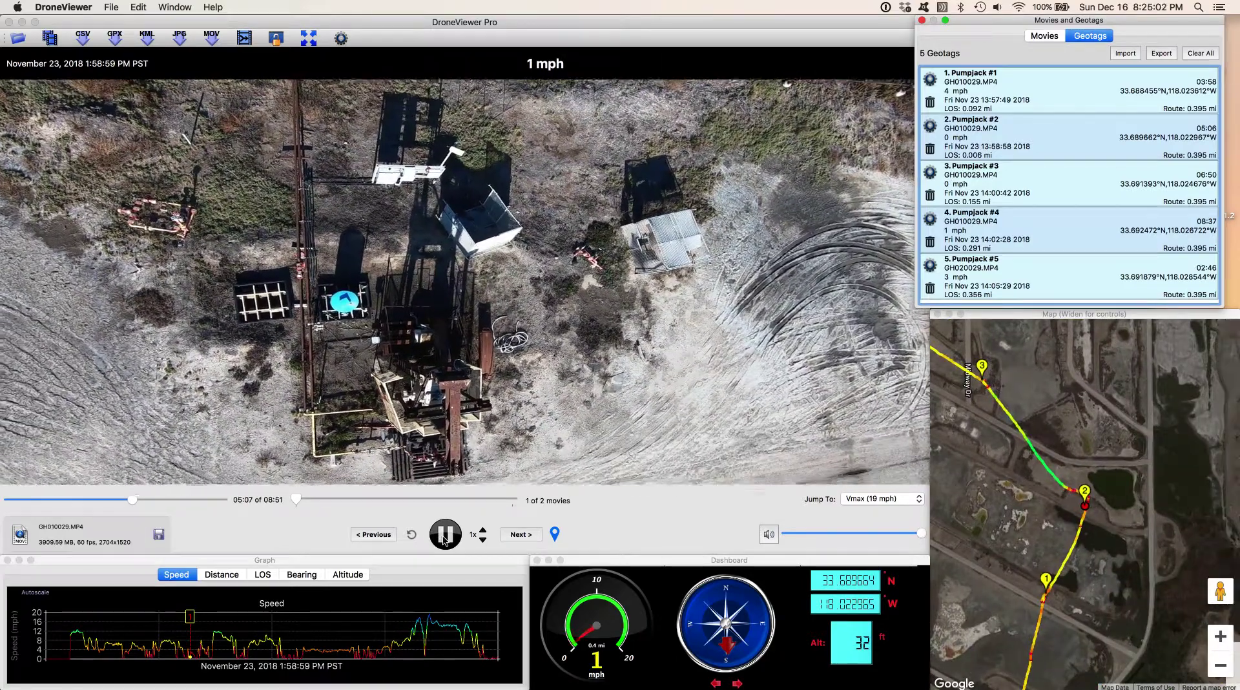
# - Pause at the pumpjack, zoom and pan the video, then resume from Pumpjack #4
pyautogui.click(439, 351)
pyautogui.scroll(5, 457, 356)
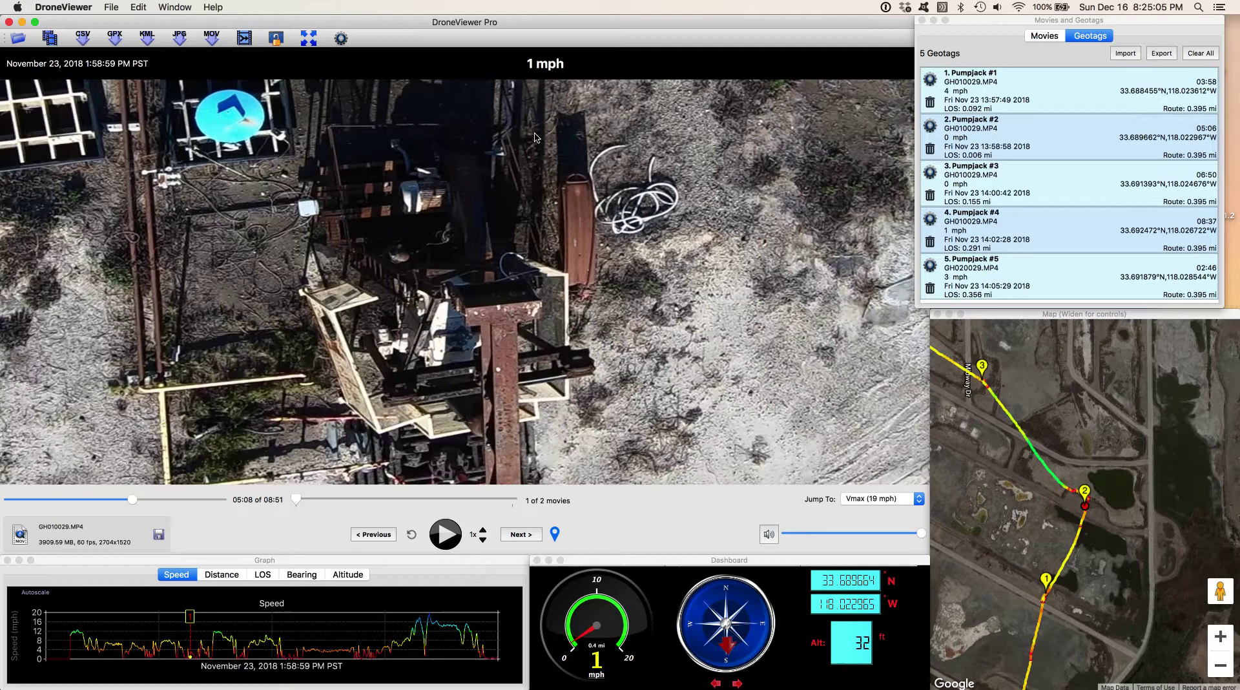
pyautogui.scroll(-3, 534, 137)
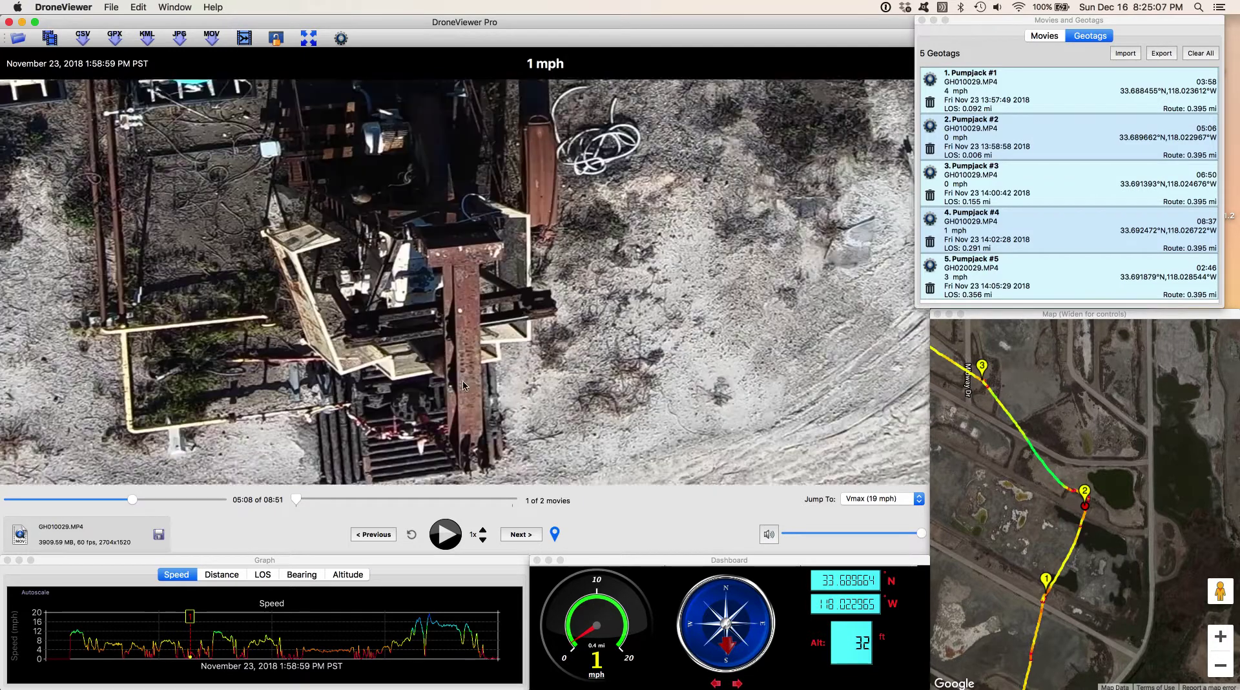
pyautogui.moveTo(462, 385); pyautogui.dragTo(465, 466)
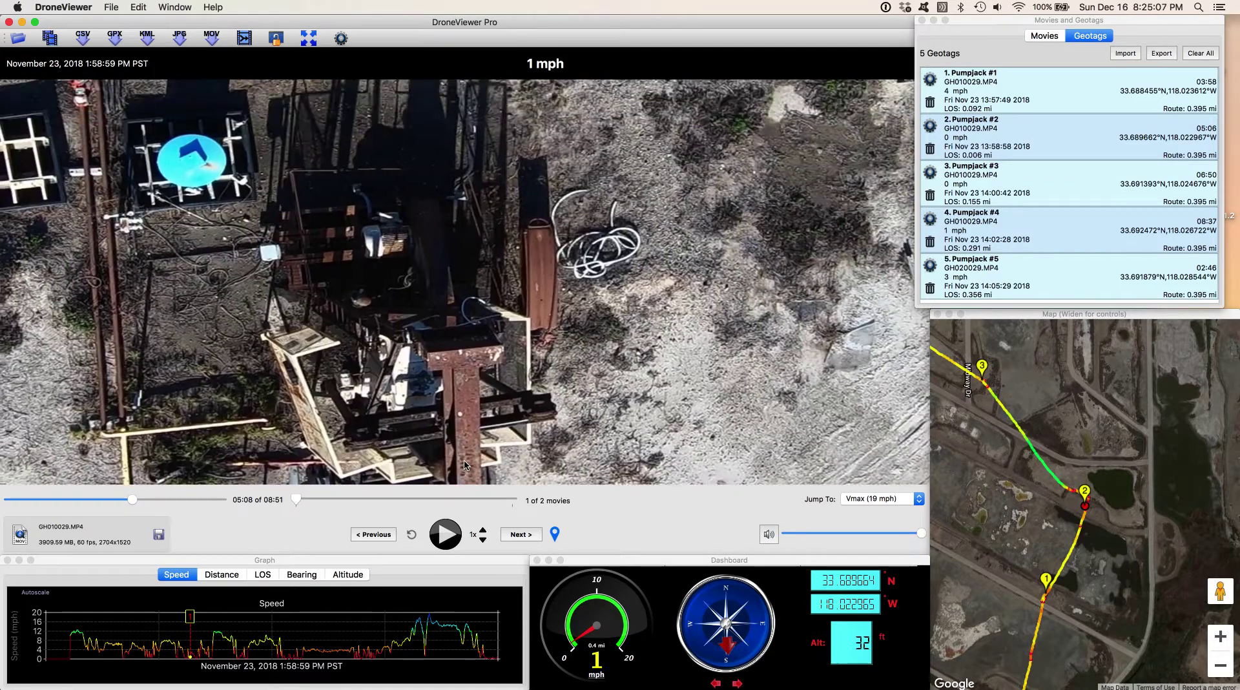
pyautogui.click(454, 538)
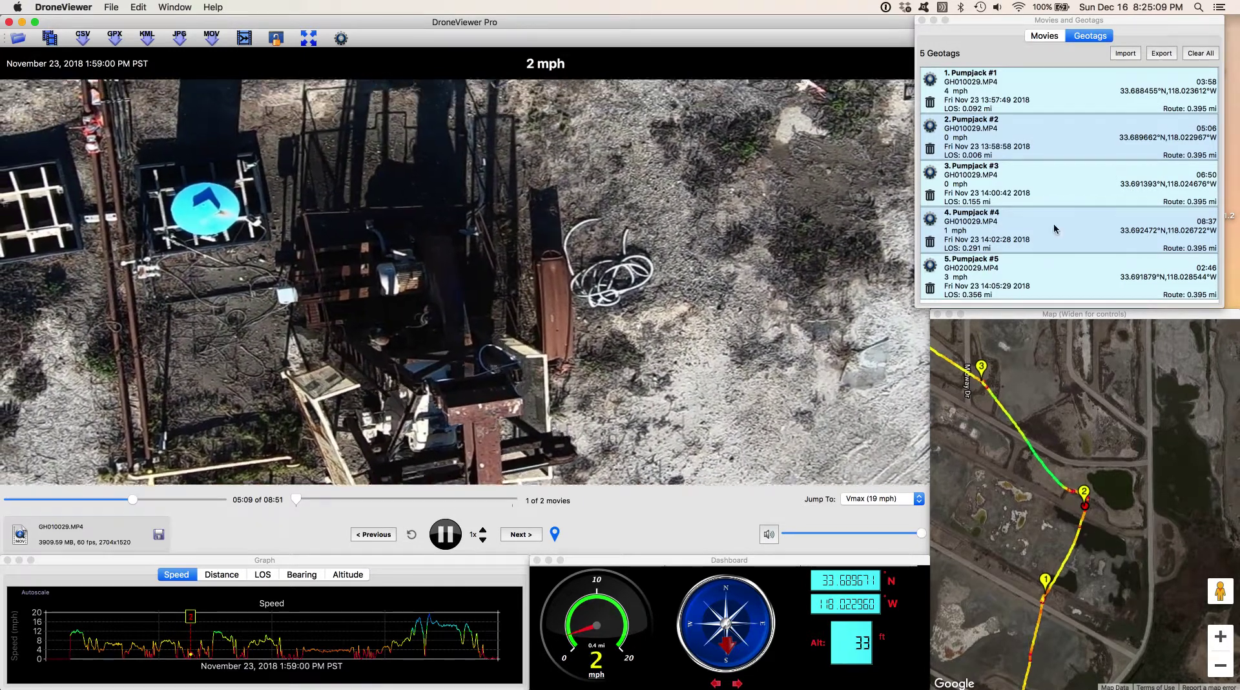
pyautogui.click(1000, 231)
pyautogui.click(1000, 231)
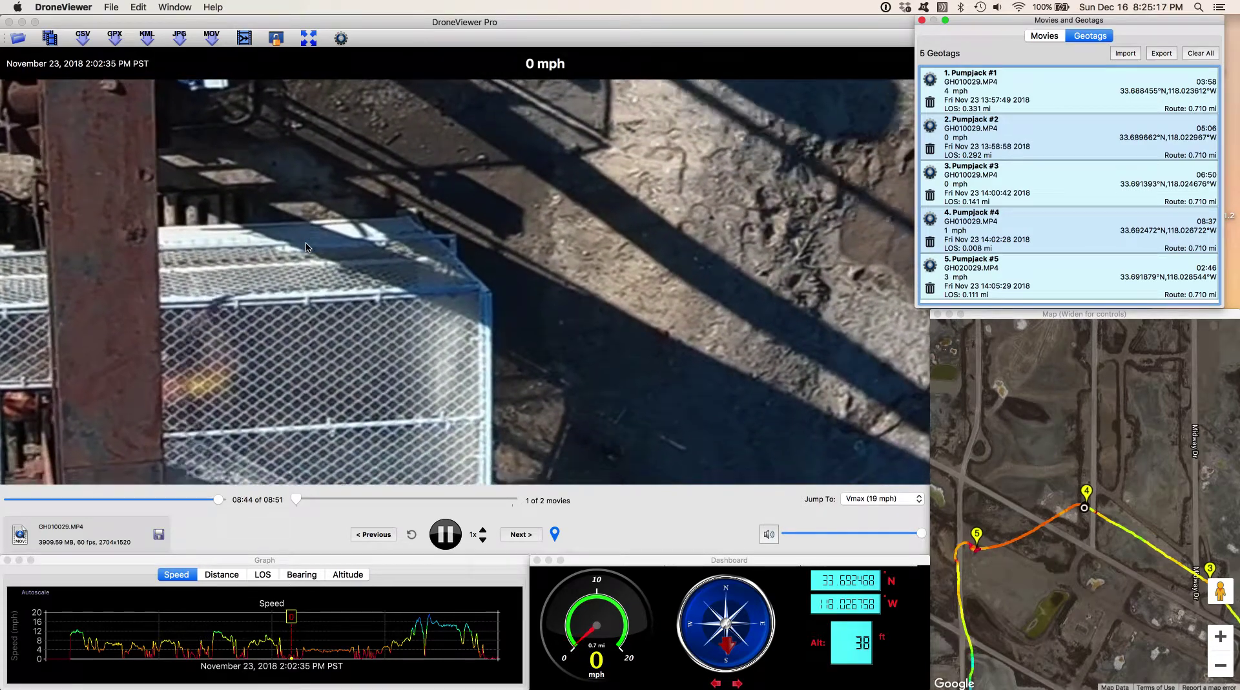
# - Slow playback to x/2 and graph altitude, bearing and autoscaled line-of-sight distance
pyautogui.click(484, 539)
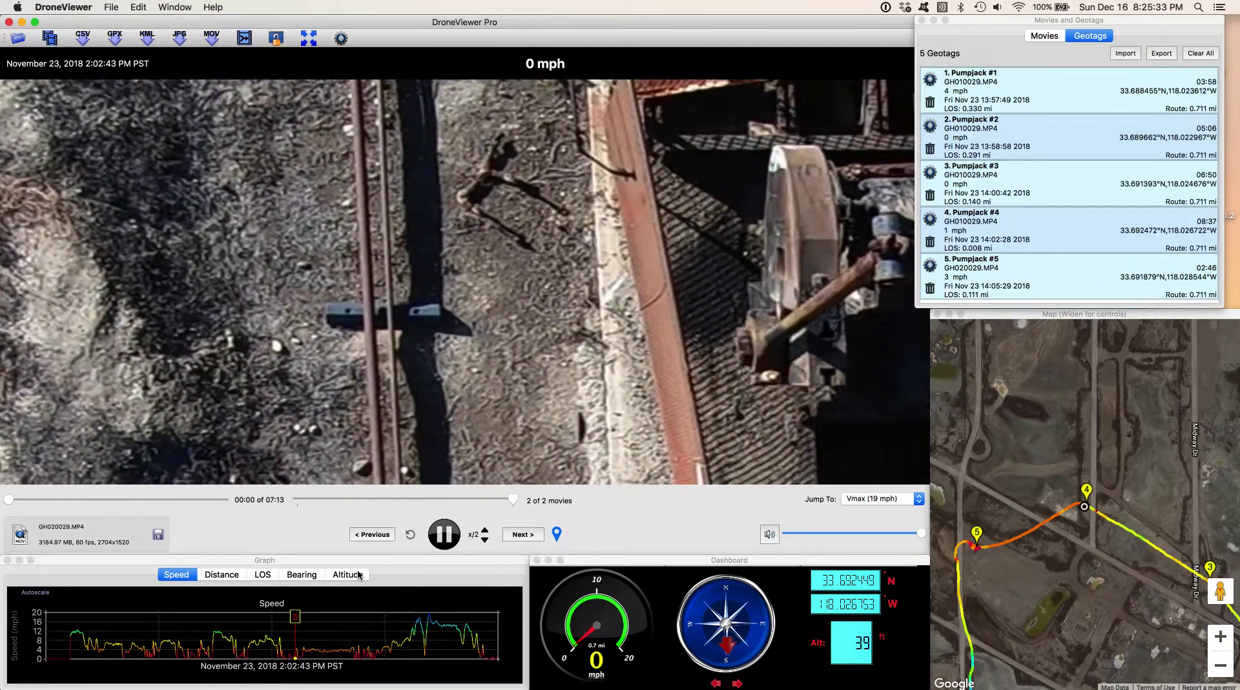
pyautogui.click(357, 574)
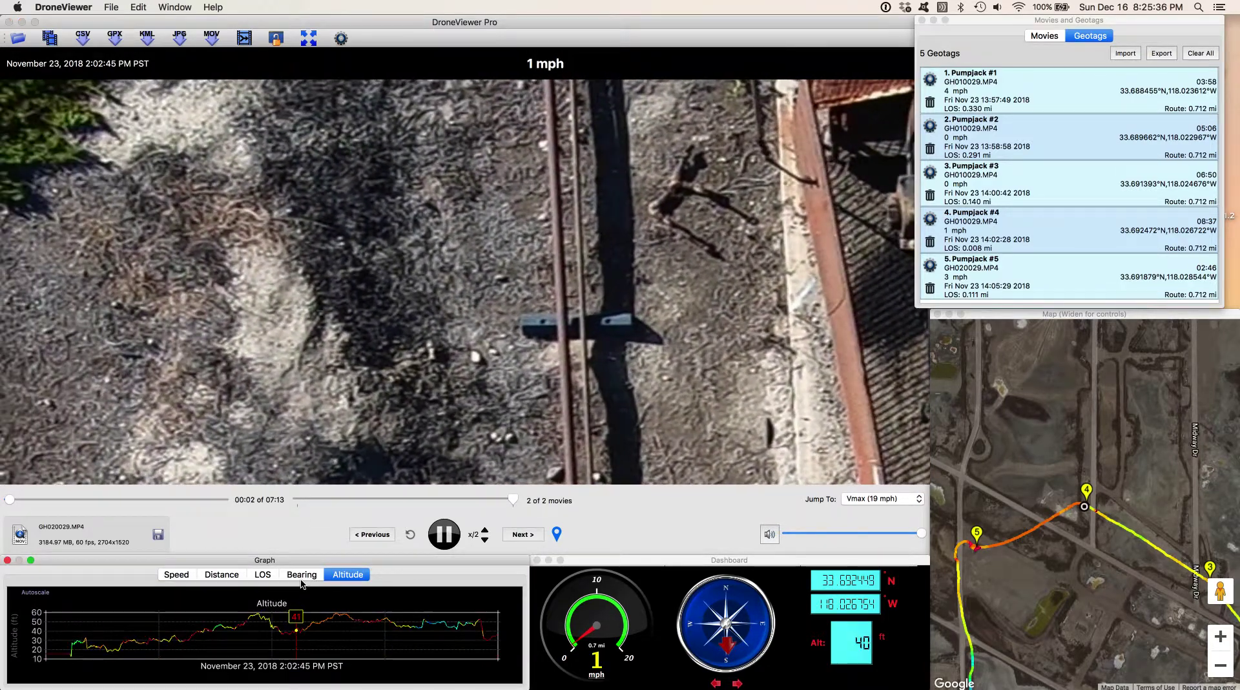
pyautogui.click(302, 575)
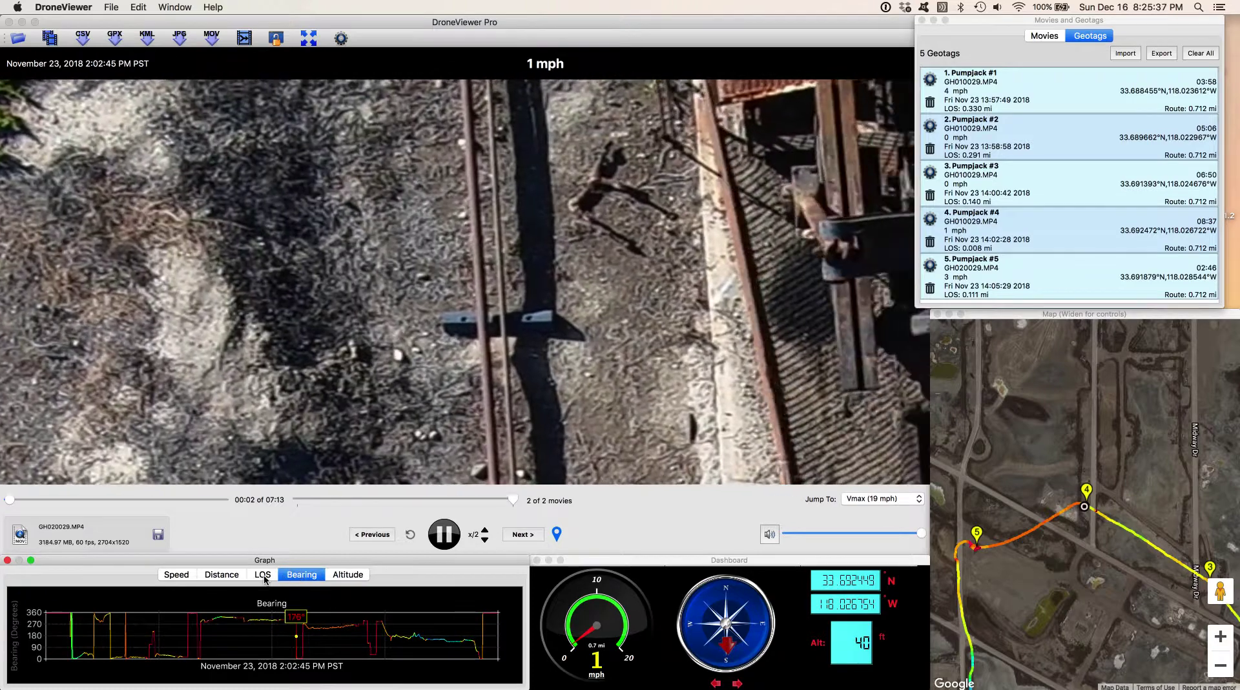
pyautogui.click(263, 574)
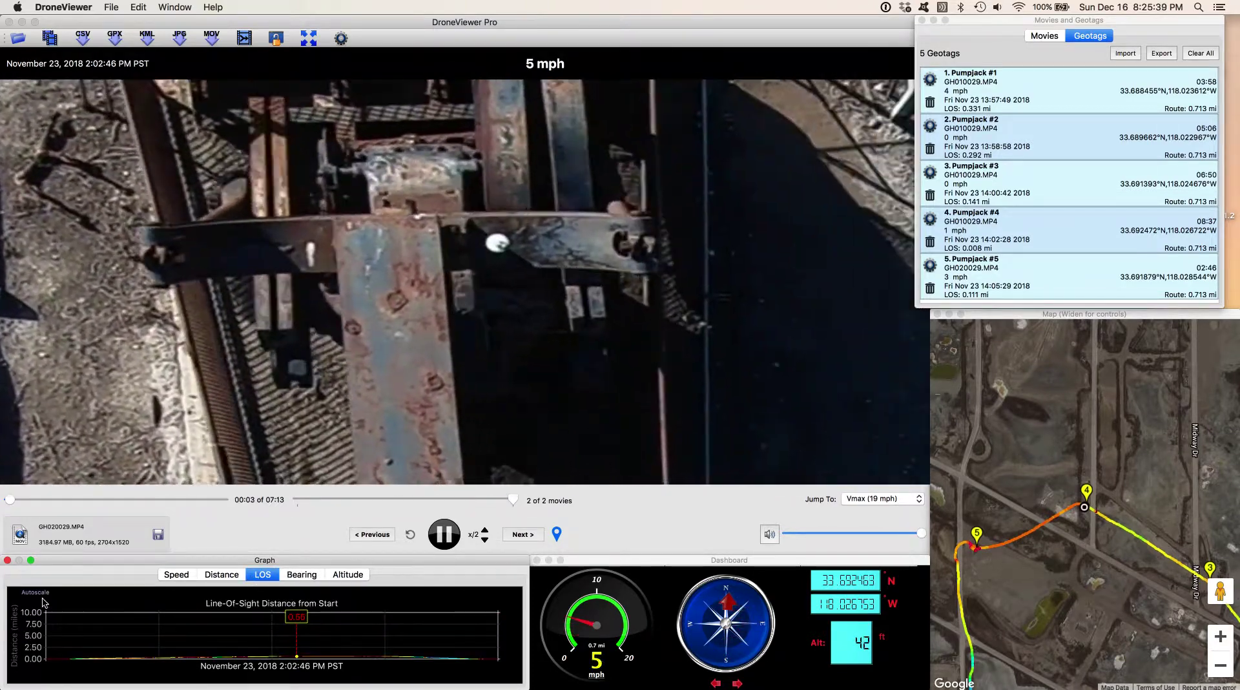
pyautogui.click(38, 593)
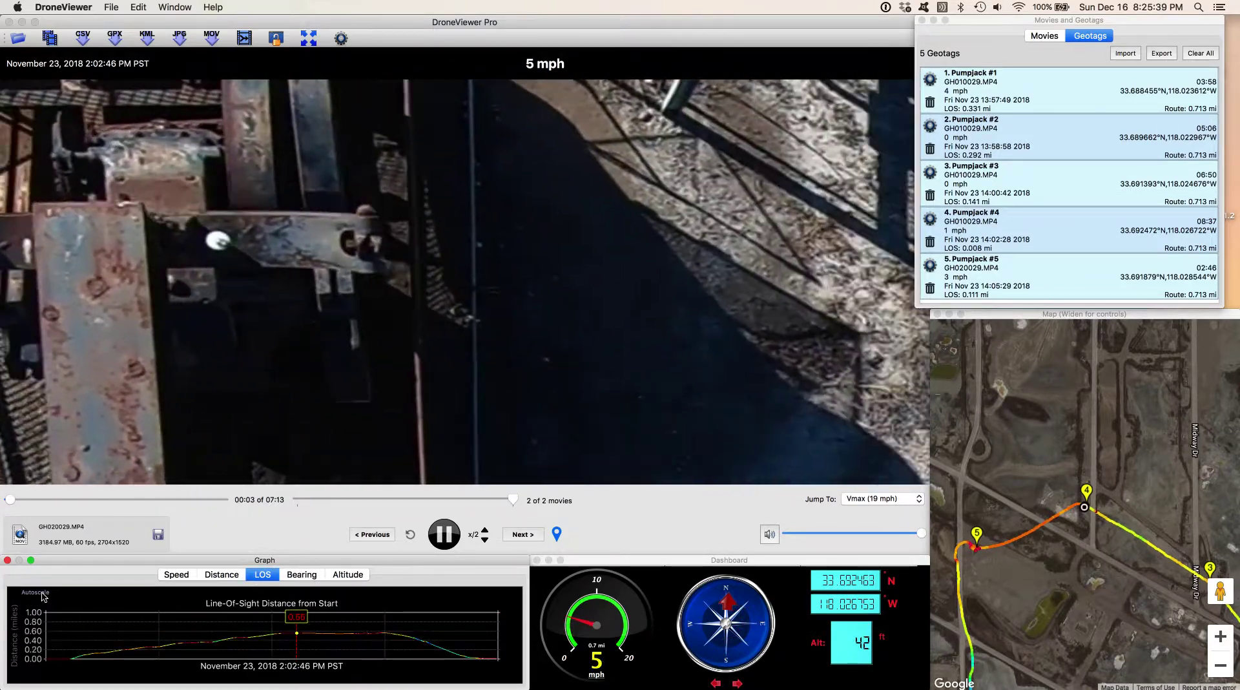
# - Graph autoscaled distance travelled, return to the speed graph, and open Export Movie Fragment
pyautogui.click(221, 578)
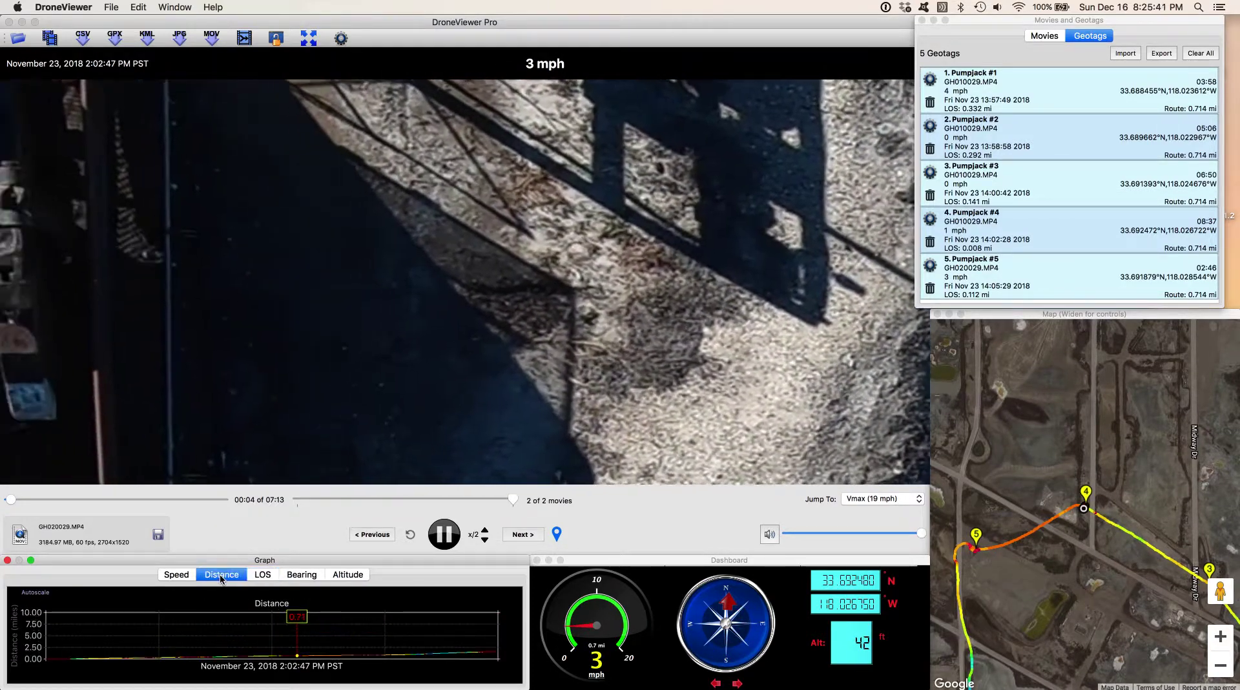
pyautogui.click(32, 594)
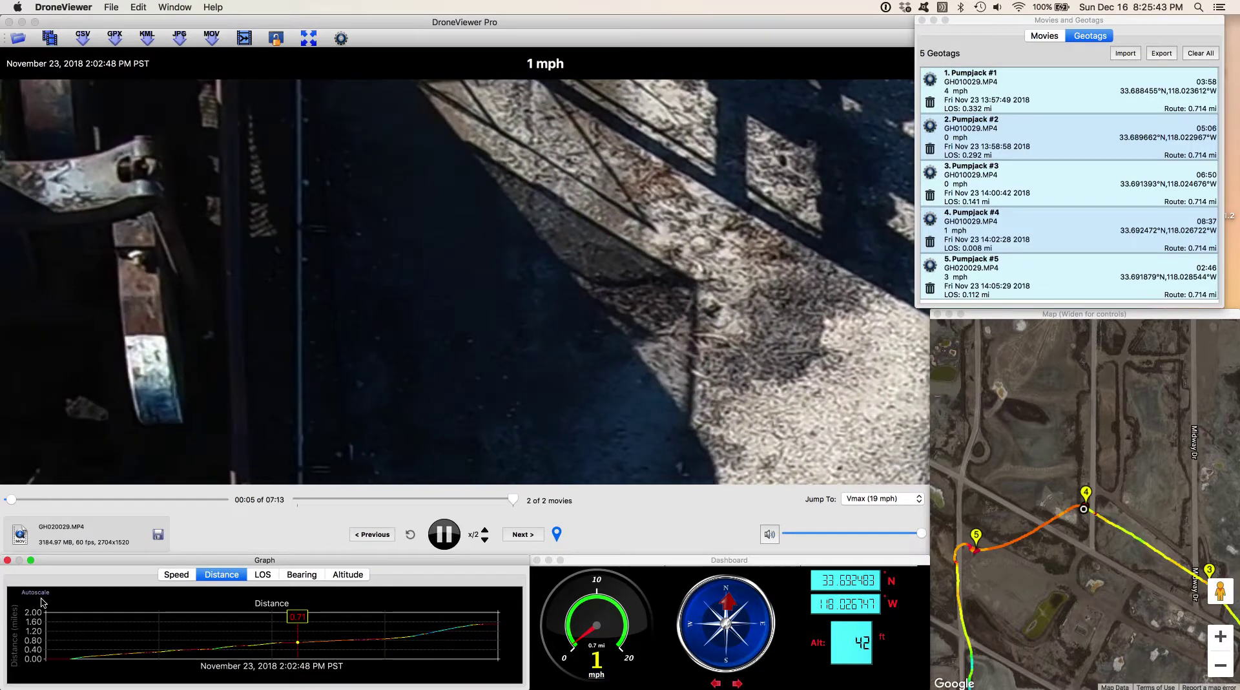
pyautogui.click(177, 574)
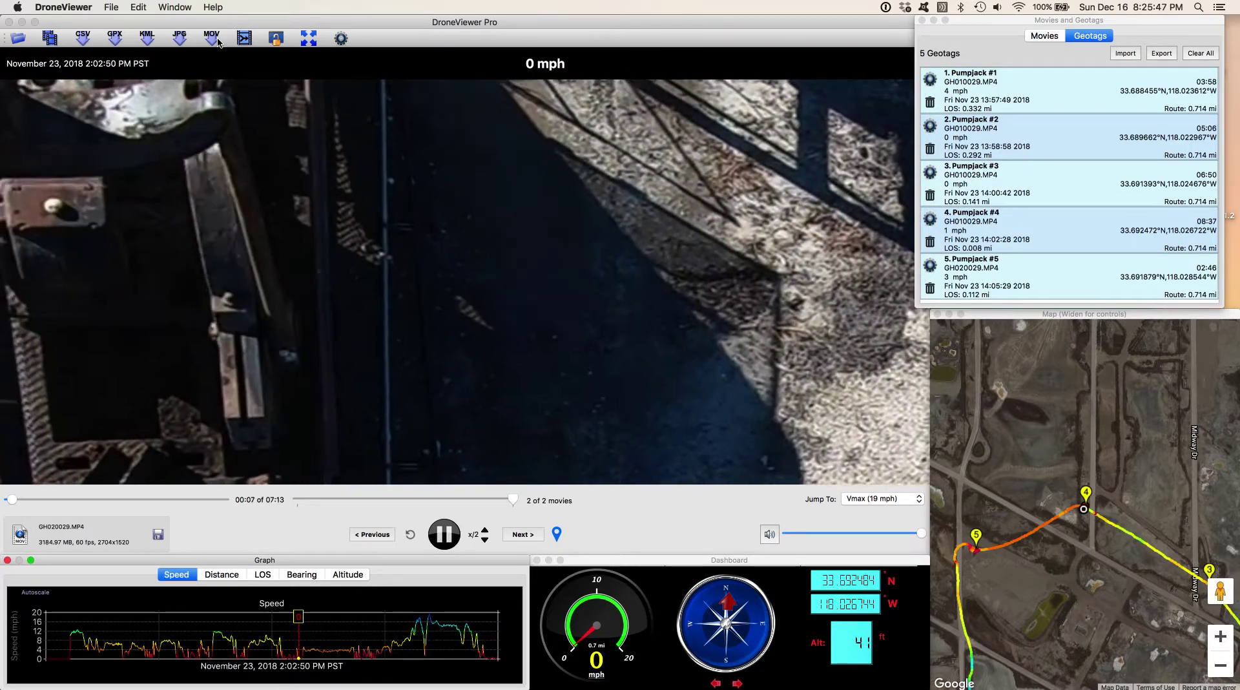
pyautogui.click(209, 41)
# - Keep the 8.6–13.6 s GH020029.MP4 fragment at 1.0x playback rate and close without exporting
pyautogui.click(530, 313)
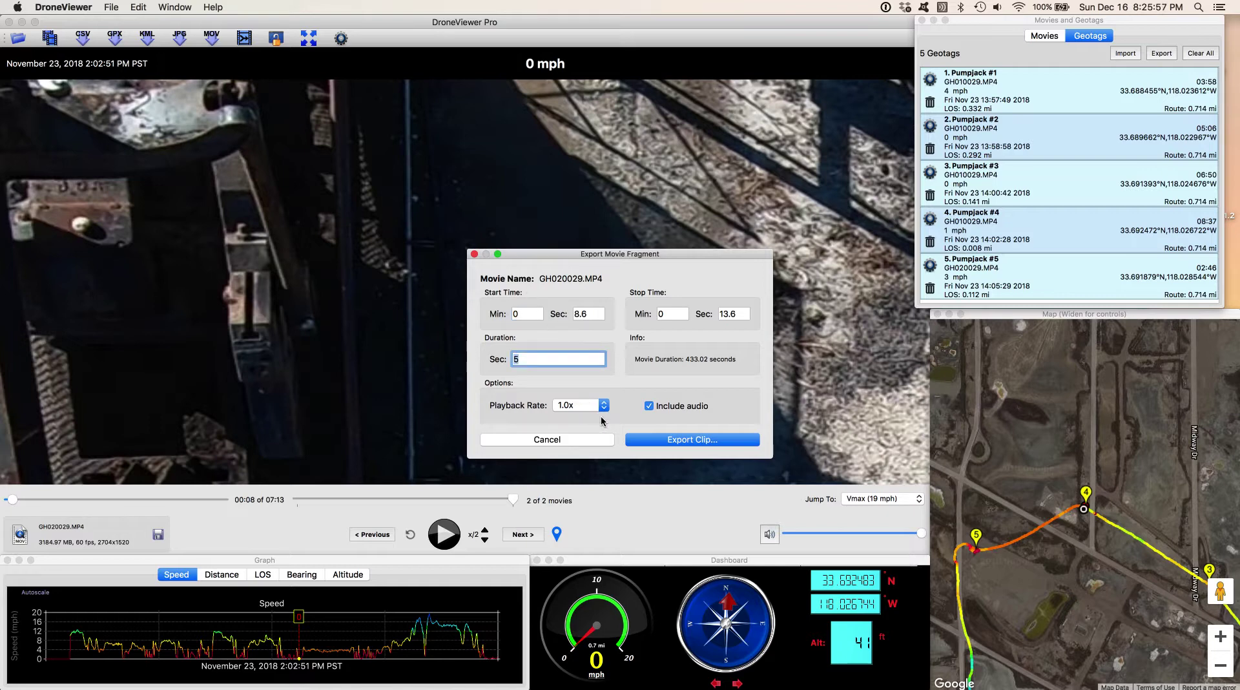
pyautogui.click(565, 407)
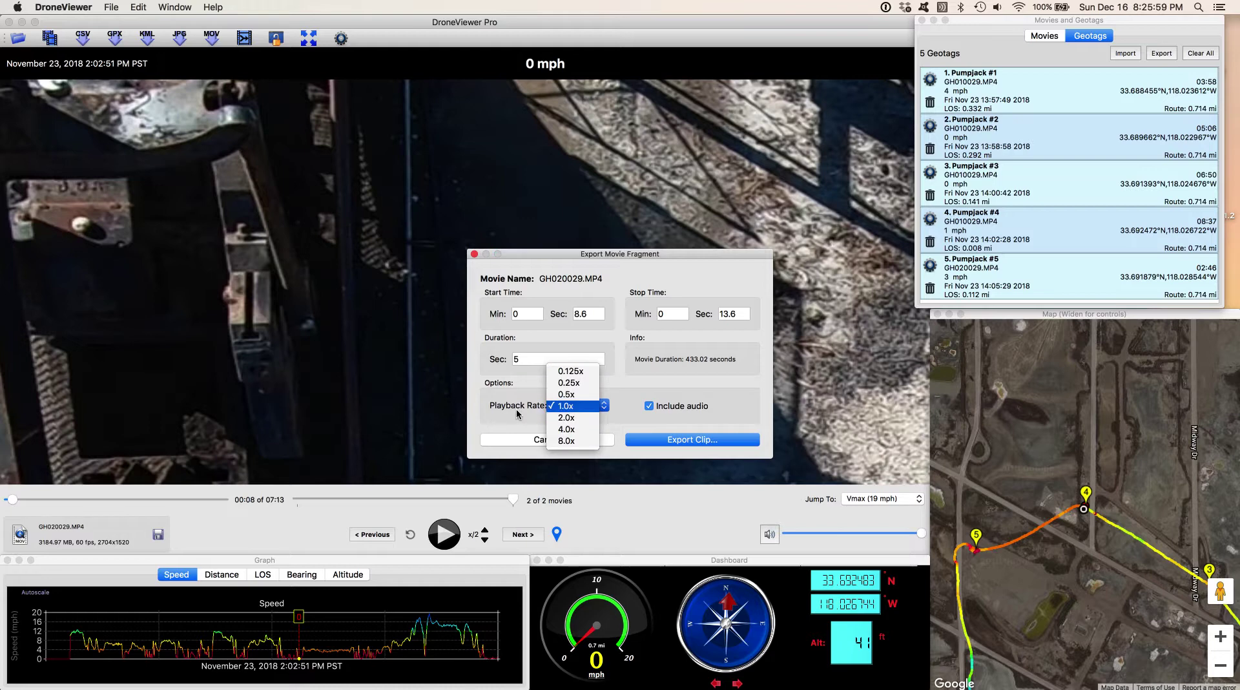
pyautogui.click(509, 405)
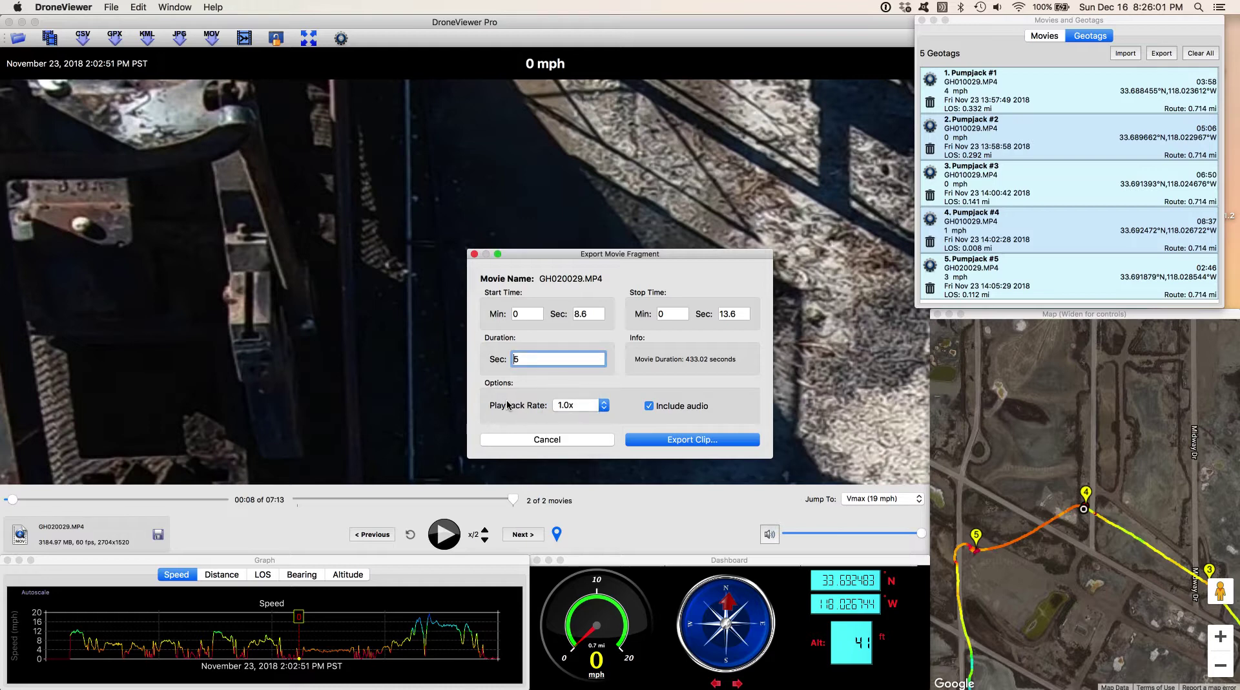
pyautogui.click(475, 254)
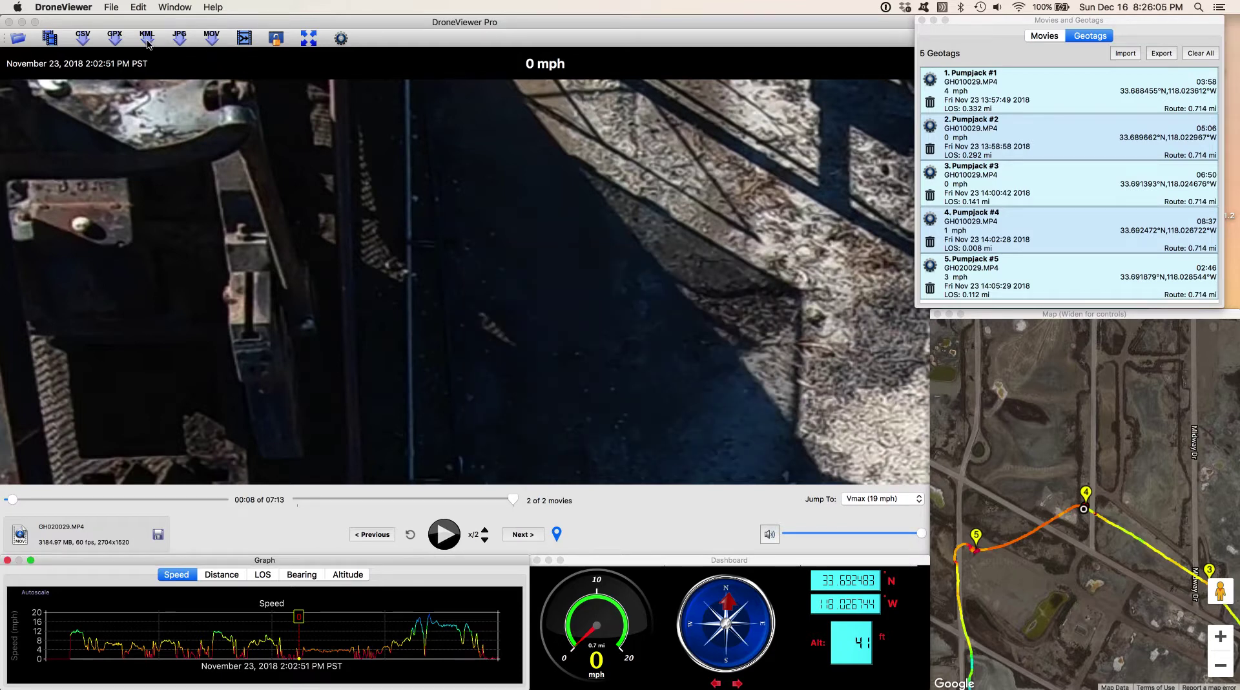